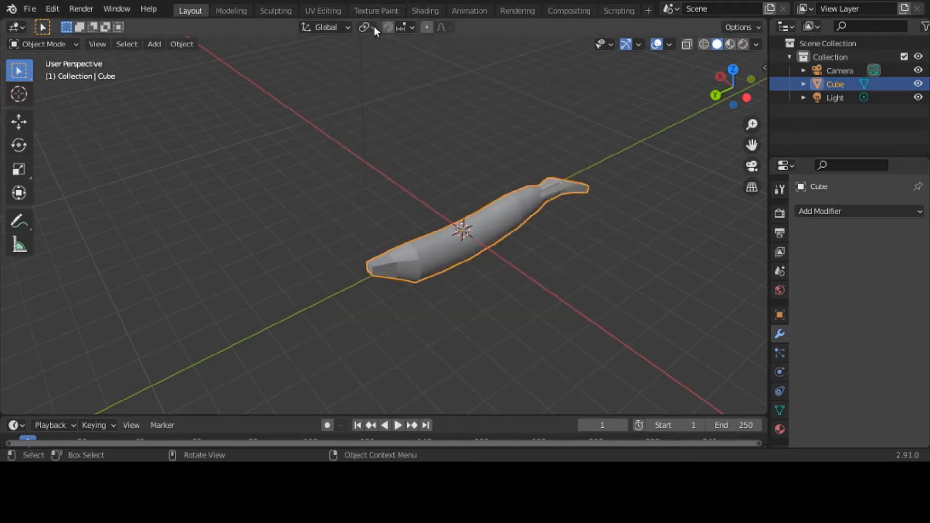
- Draw a freehand arrow annotation above the mesh in the Layout viewport, undo its strokes and return to the selection tool
left_click(19, 222)
left_click_drag(366, 59, 365, 99)
mouse_move(364, 61)
left_mouse_down()
mouse_move(345, 65)
mouse_move(371, 61)
mouse_move(384, 79)
mouse_move(347, 73)
left_mouse_up()
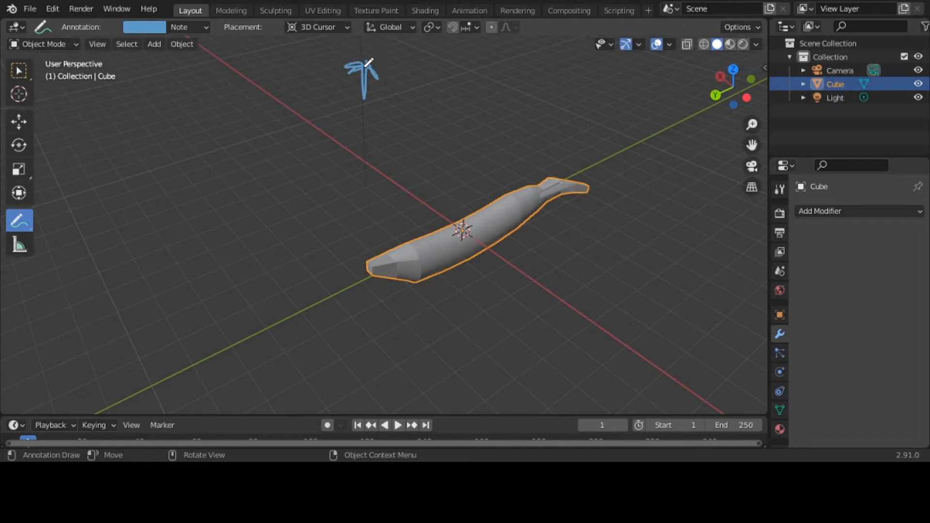
key("ctrl+z")
key("ctrl+z")
key("ctrl+z")
key("ctrl+z")
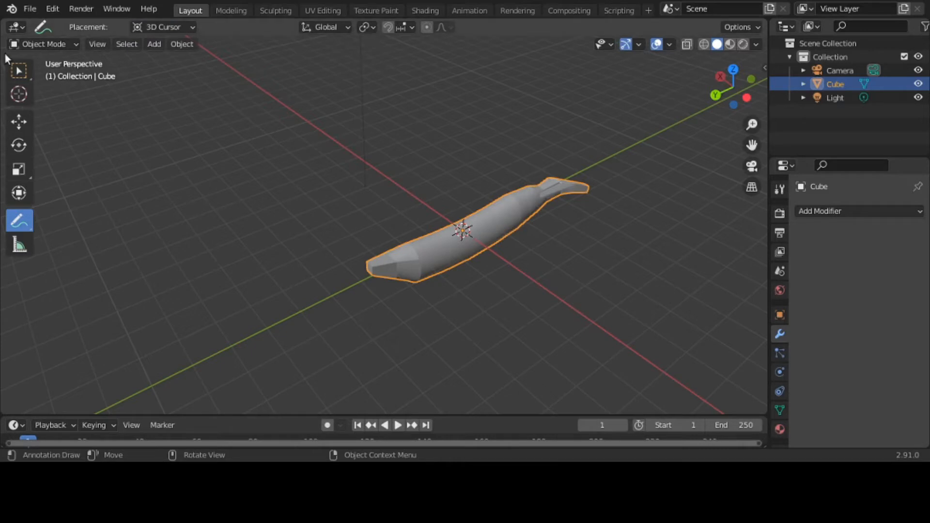
left_click(18, 71)
- Switch to the Texture Paint workspace and fit the whole grid image with its UV layout in the image editor
left_click(375, 11)
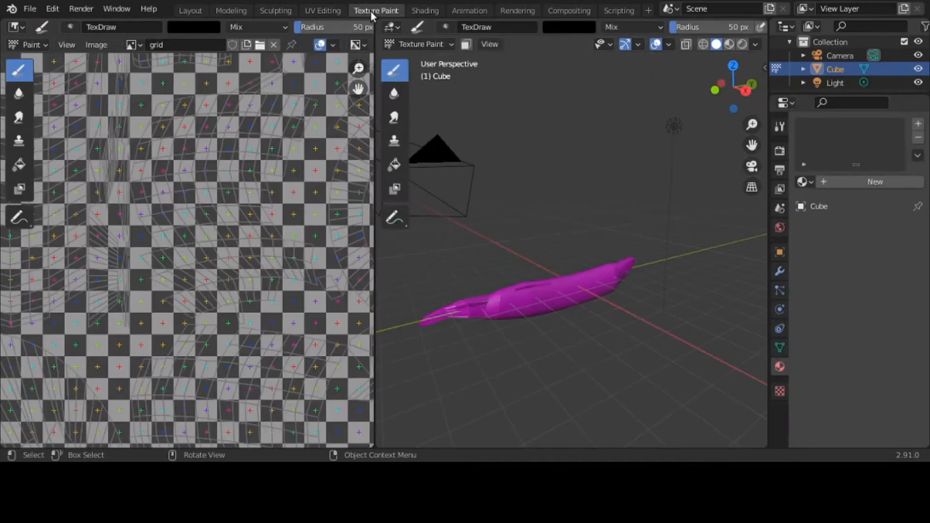
scroll(177, 178, "down", 6)
scroll(177, 178, "up", 2)
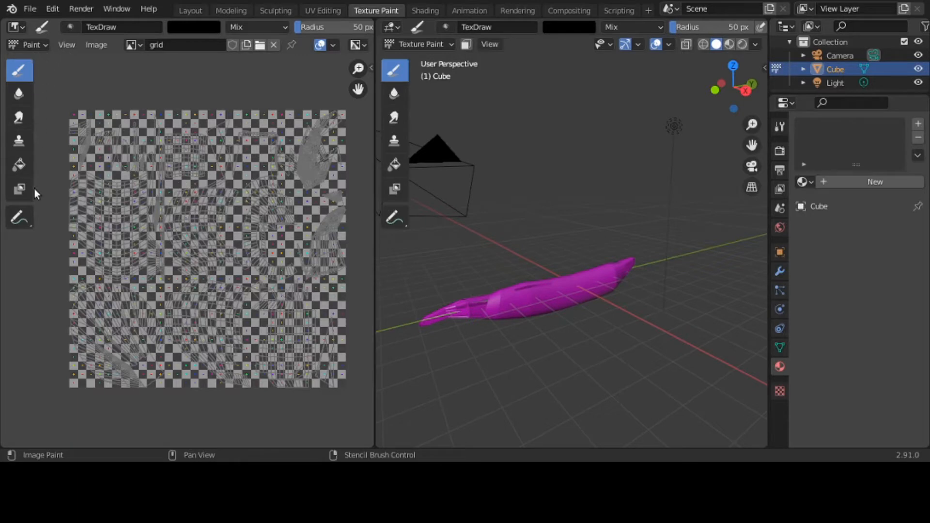
- Annotate the image editor with a freehand arrow near the image's corner and a horizontal underline above the grid image
left_click(24, 221)
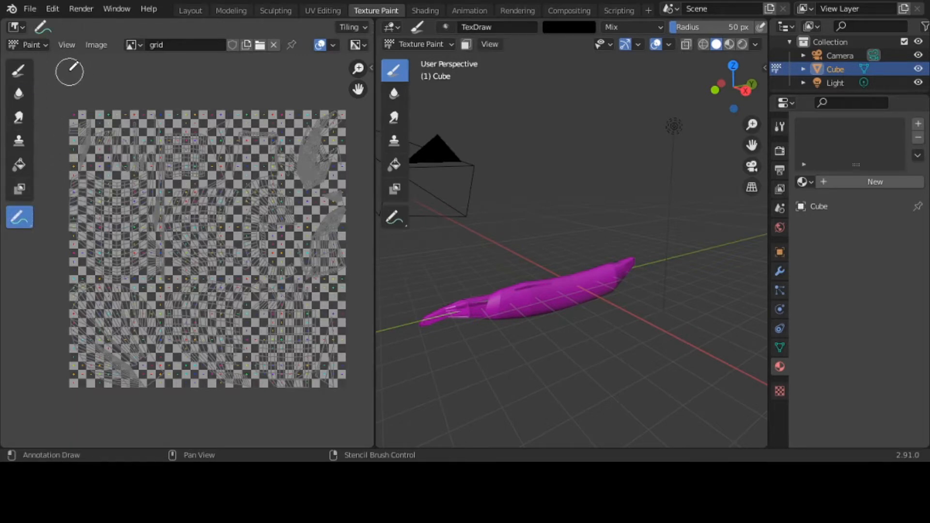
mouse_move(76, 86)
left_mouse_down()
mouse_move(81, 103)
mouse_move(69, 82)
mouse_move(59, 91)
mouse_move(66, 75)
left_mouse_up()
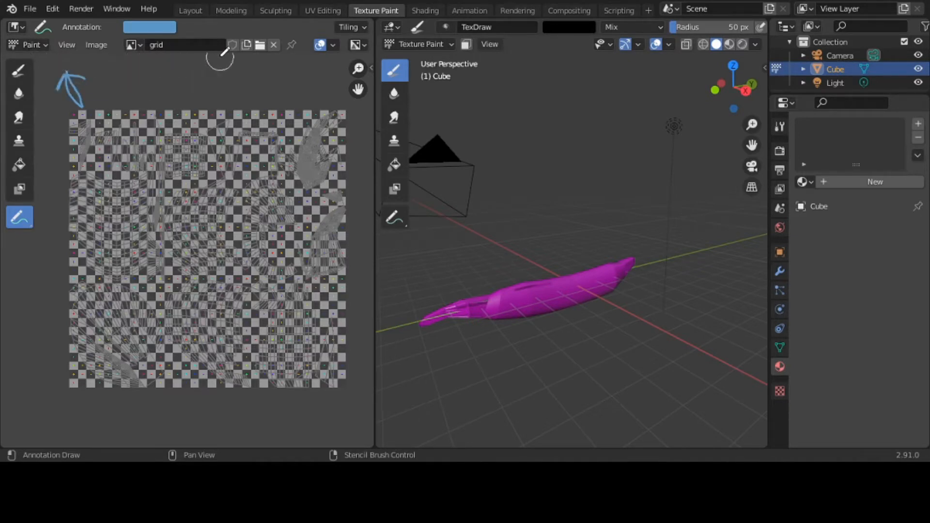
left_click_drag(133, 64, 266, 67)
left_click_drag(140, 67, 241, 67)
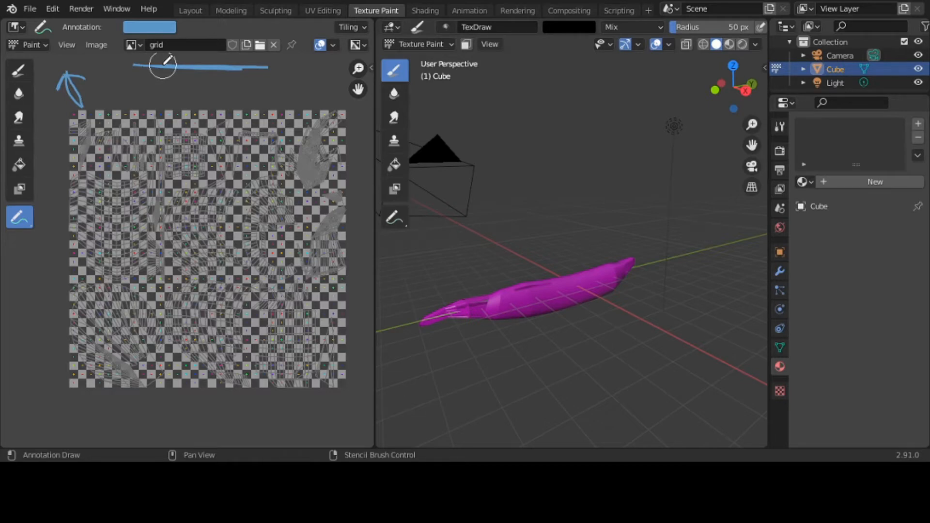
- Erase the annotation strokes in the image editor with the Annotate Eraser and return to the Draw brush
left_click(27, 225)
left_click_drag(28, 225, 34, 233)
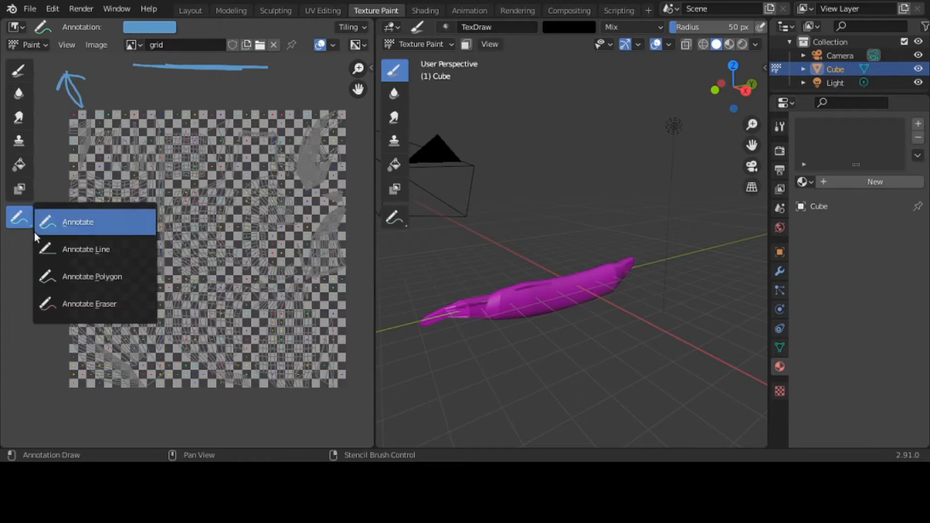
left_click(63, 302)
mouse_move(65, 76)
left_mouse_down()
mouse_move(139, 99)
mouse_move(276, 72)
mouse_move(97, 62)
left_mouse_up()
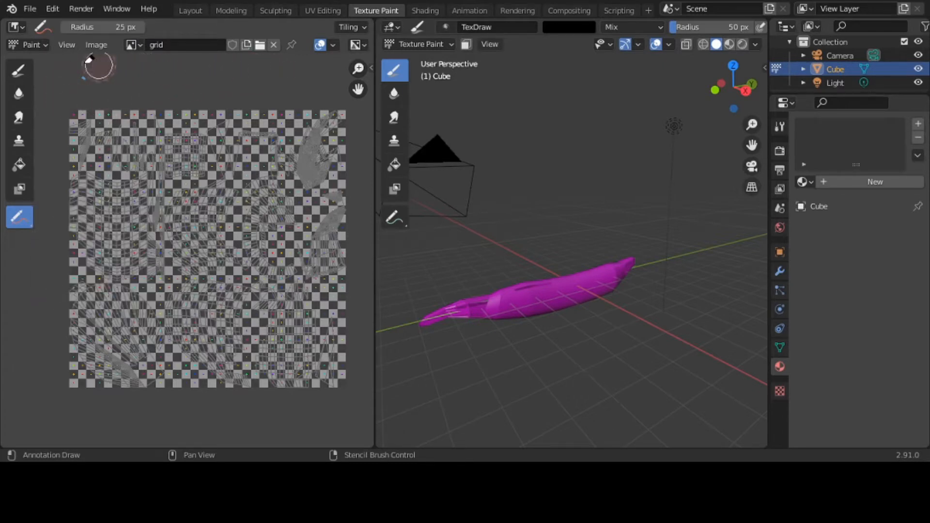
left_click(17, 73)
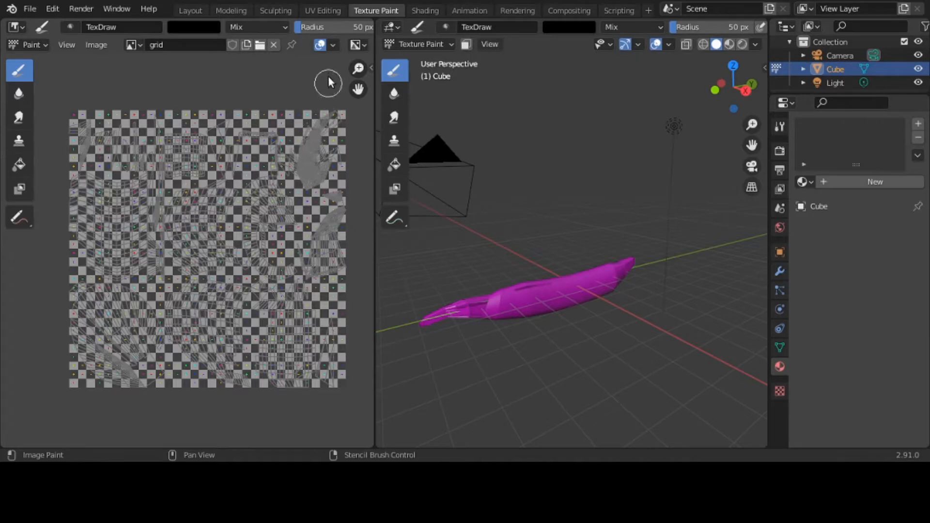
- Switch to the UV Editing workspace and try to annotate the empty area beside the UV layout
left_click(323, 10)
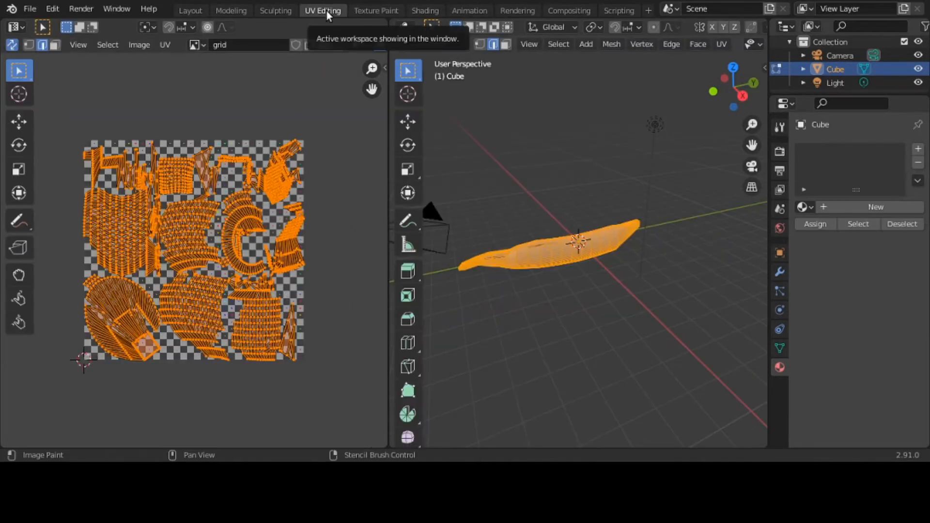
left_click(18, 221)
left_click(63, 63, "ctrl")
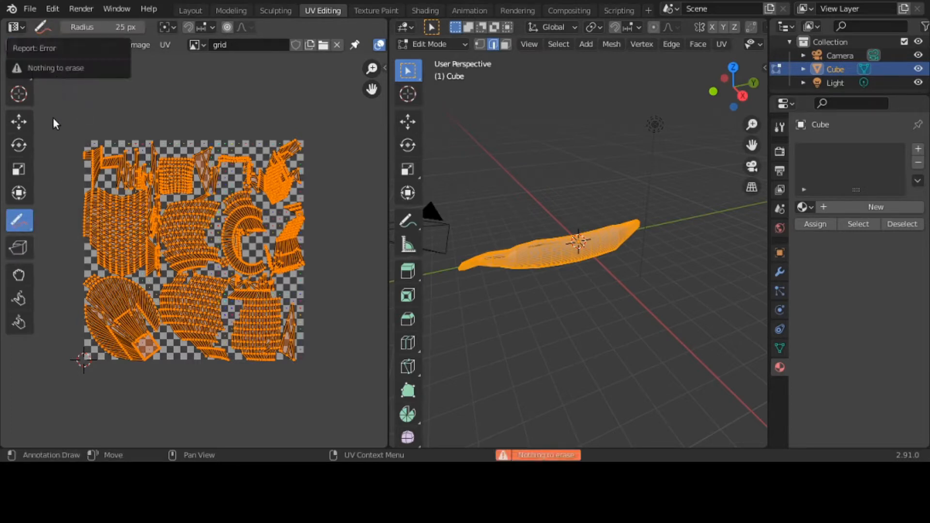
- Draw a freehand arrow with the Annotate tool in the UV editor, return to the selection tool and undo the annotation
left_click(15, 222)
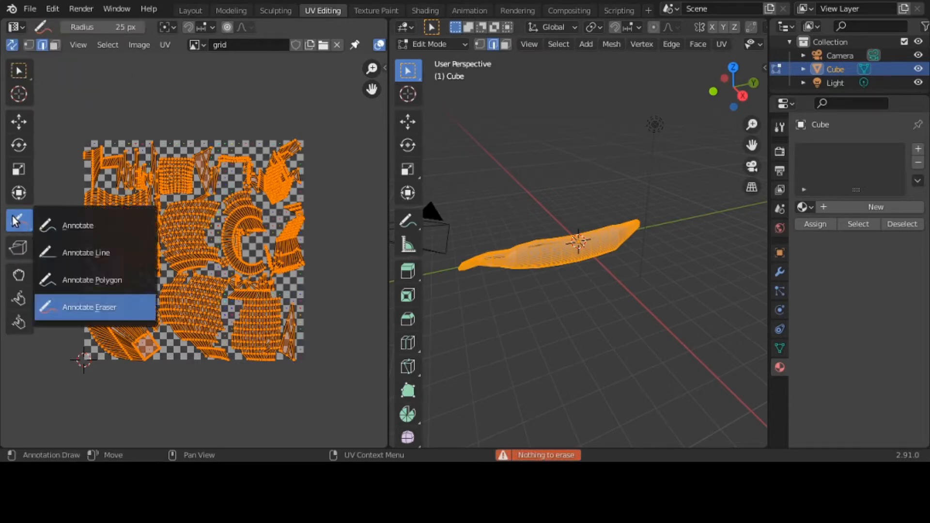
left_click(62, 222)
mouse_move(72, 58)
left_mouse_down()
mouse_move(71, 89)
mouse_move(51, 68)
mouse_move(78, 62)
mouse_move(87, 78)
mouse_move(72, 75)
left_mouse_up()
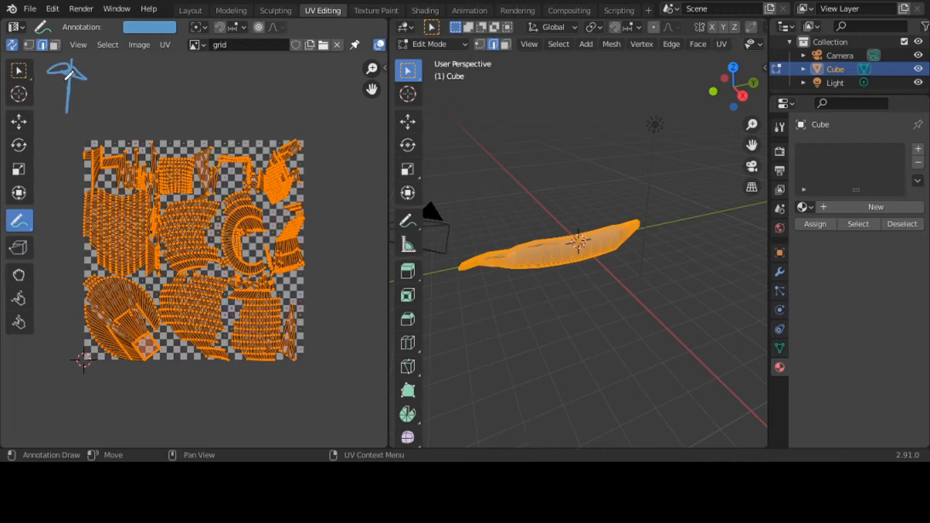
left_click(19, 71)
key("ctrl+z")
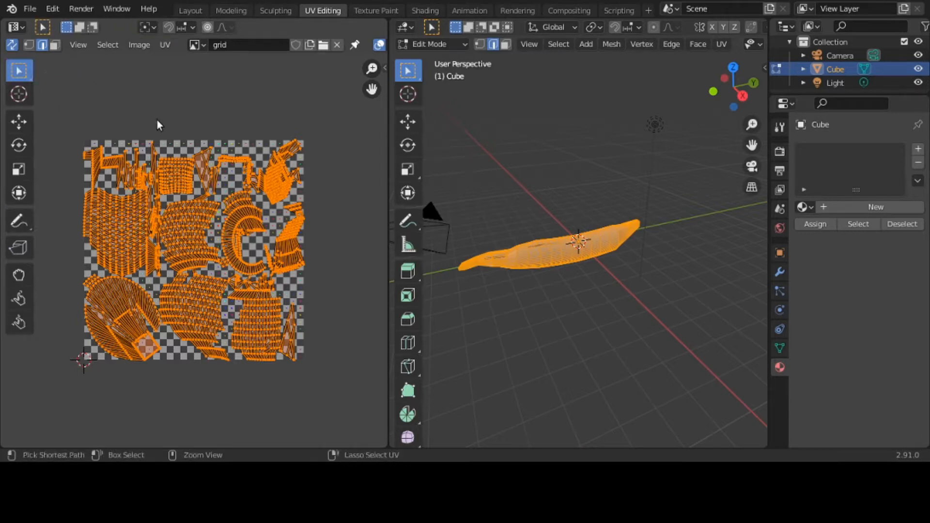
- Turn UV sync selection off and on again, and deselect and reselect the whole mesh
left_click(15, 48)
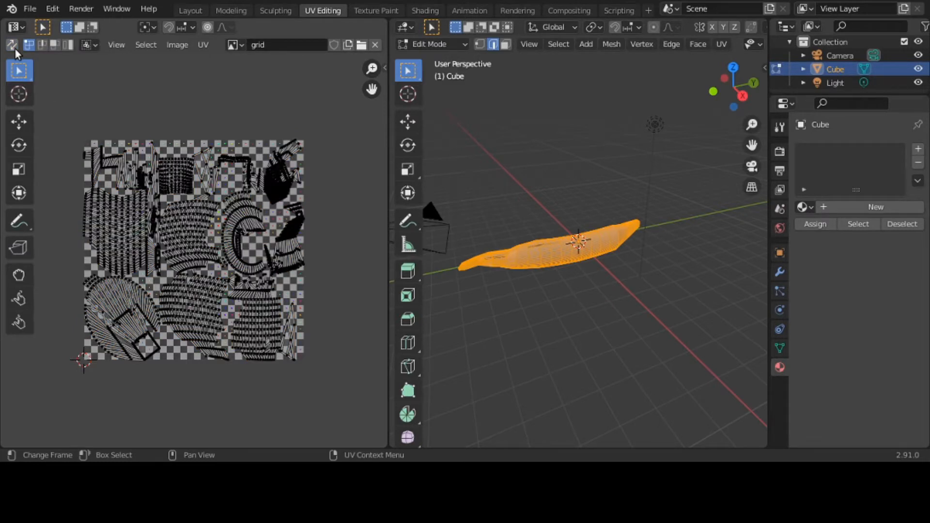
left_click(15, 48)
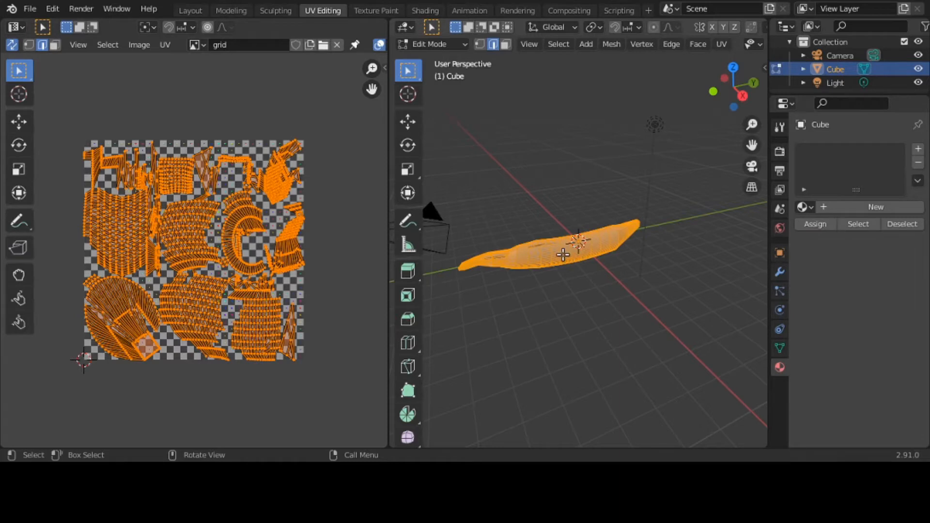
key("u")
key("alt+a")
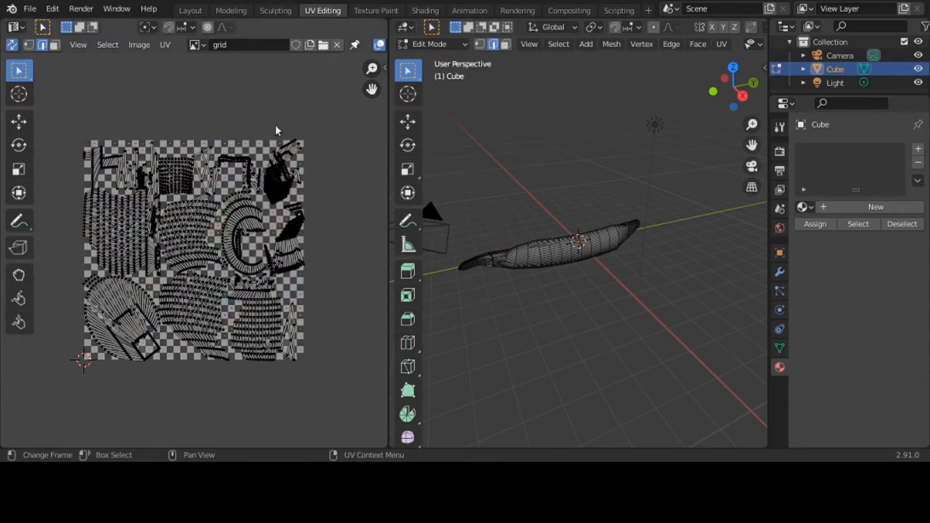
key("a")
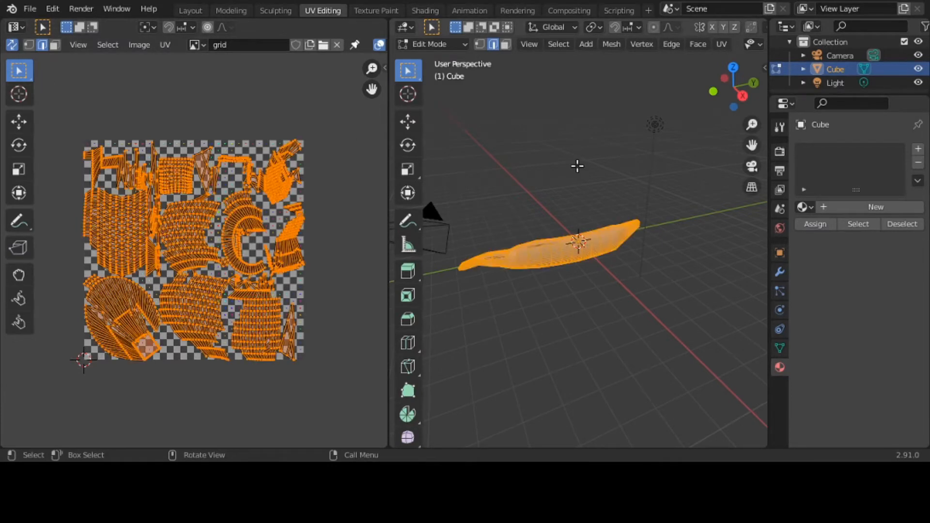
- Change the UV editor area to the Image Editor and back to the UV Editor
left_click(16, 28)
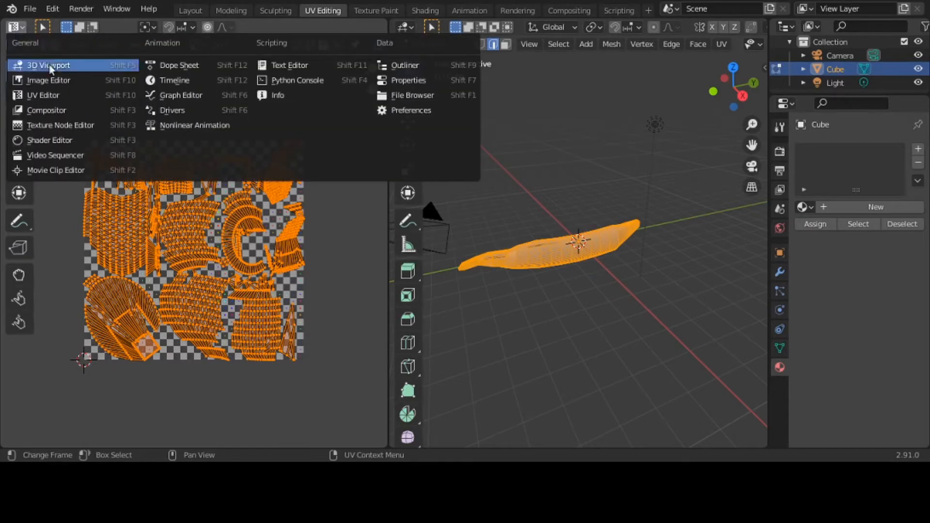
left_click(57, 81)
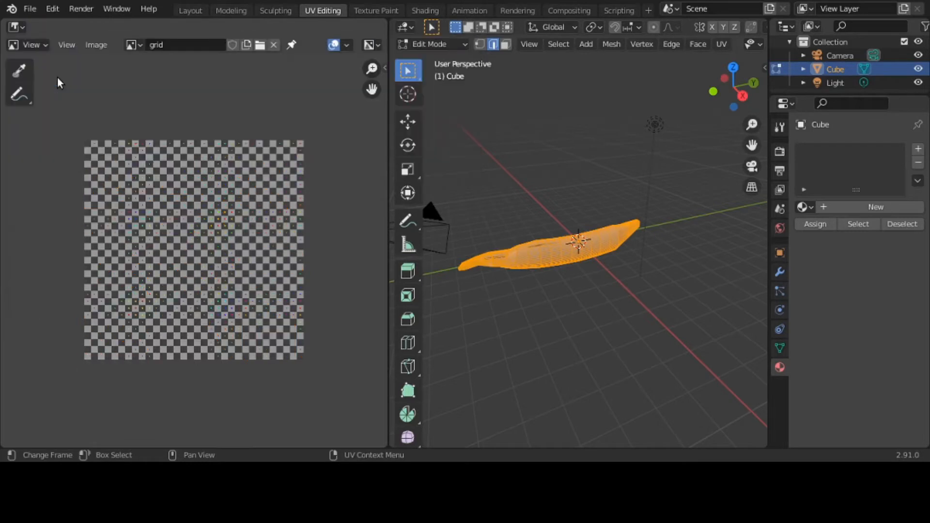
left_click(31, 49)
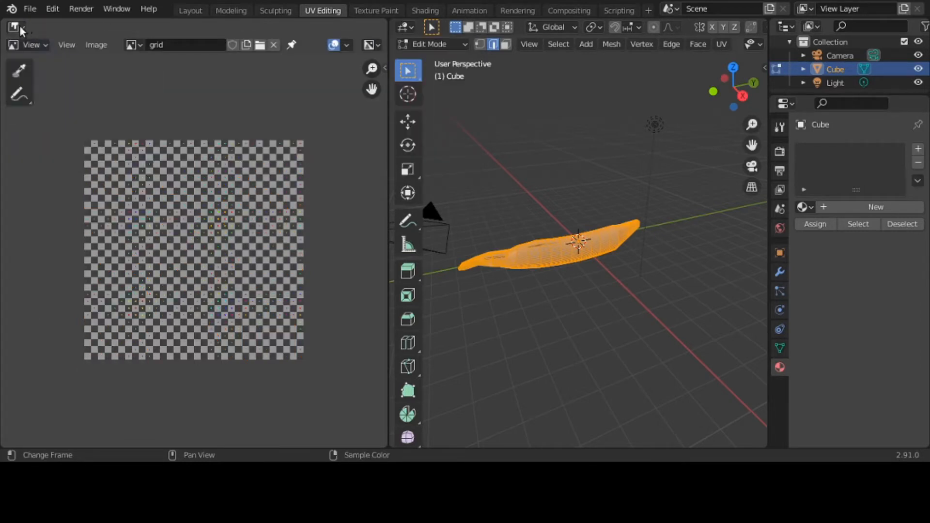
left_click(19, 27)
left_click(40, 95)
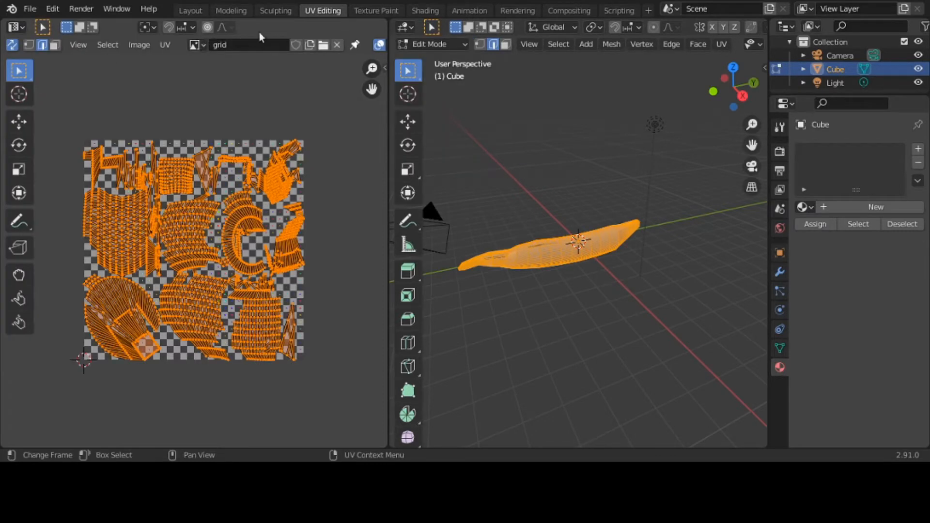
- Examine the UV layout over the grid image in the Texture Paint workspace and return to the UV Editing workspace
left_click(373, 13)
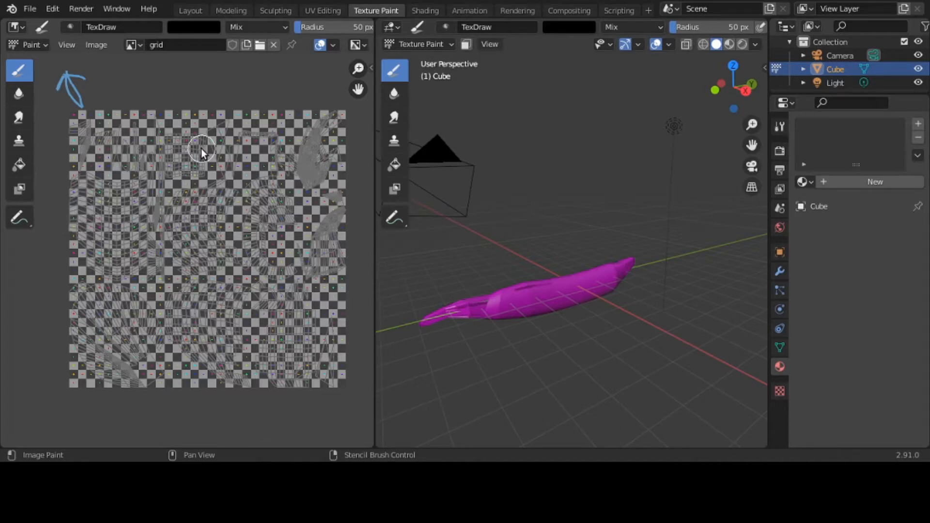
scroll(203, 179, "up", 1)
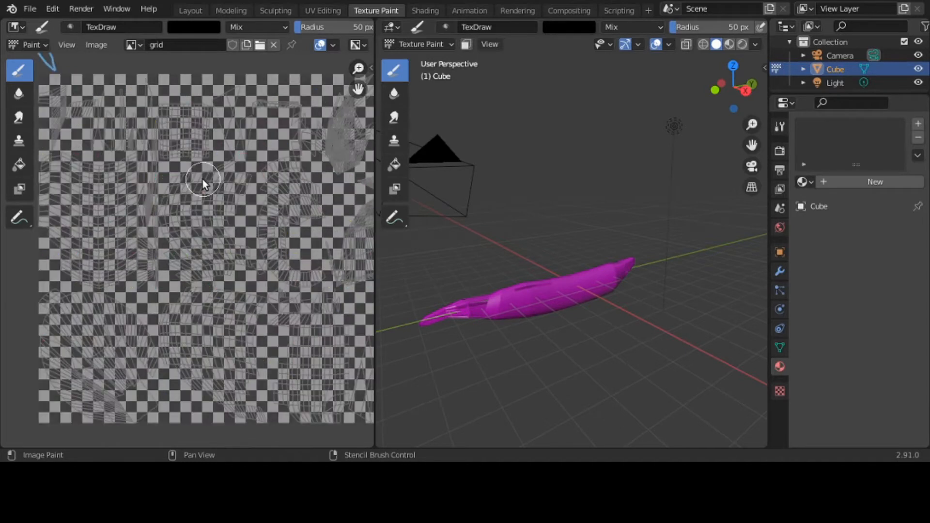
scroll(203, 180, "down", 1)
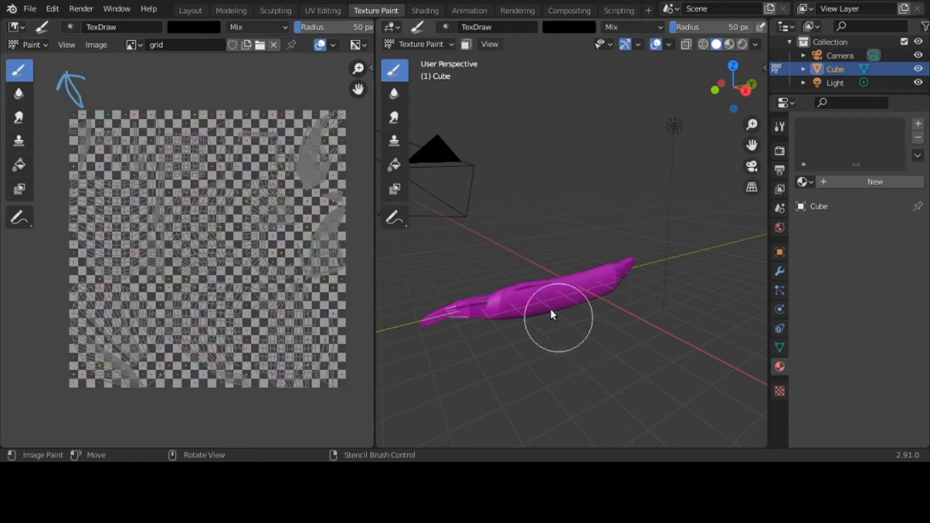
left_click(324, 7)
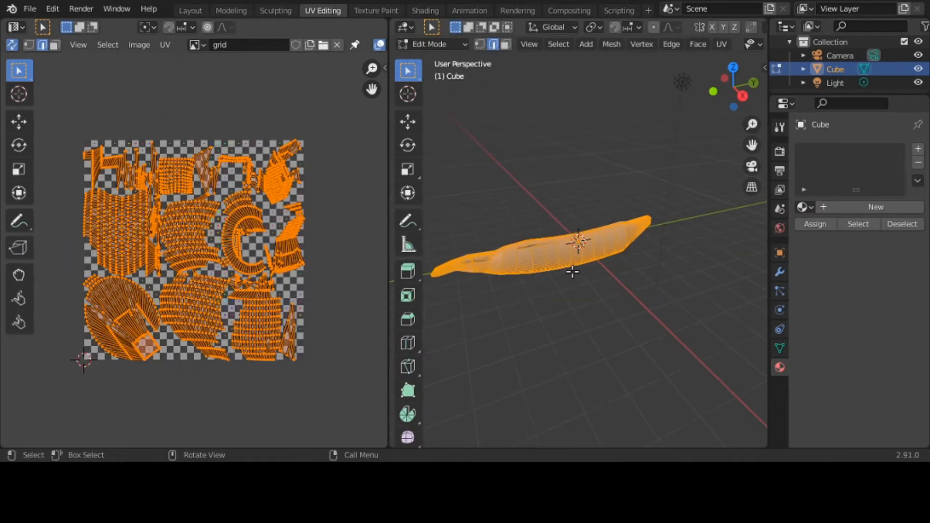
- Unwrap the whole selected mesh with the standard Unwrap method
middle_click_drag(571, 276, 628, 264)
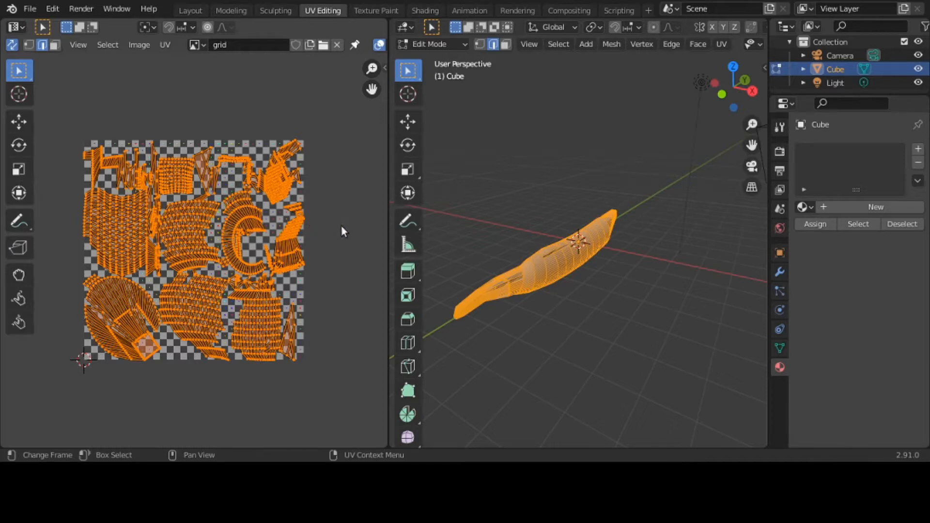
key("u")
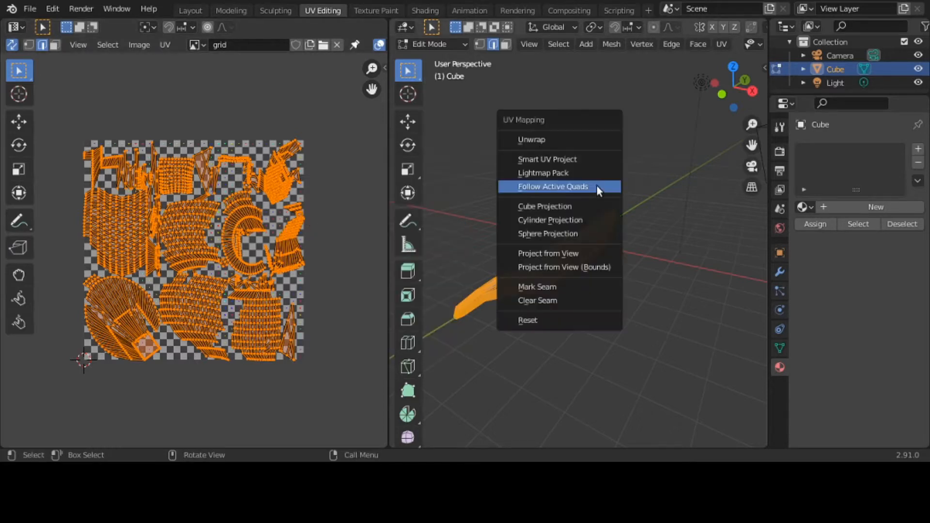
left_click(579, 135)
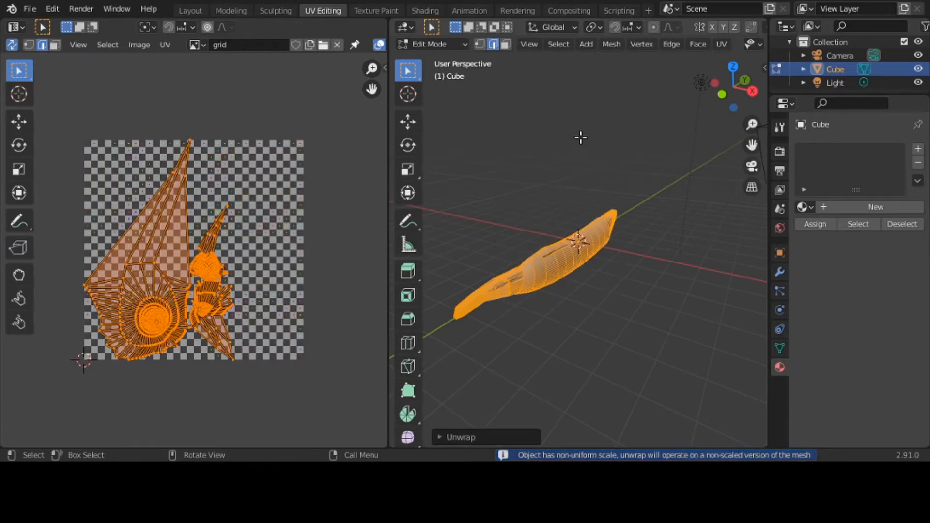
- Apply Smart UV Project to the mesh with a 66° angle limit, zero island margin and Correct Aspect enabled
key("u")
left_click(579, 156)
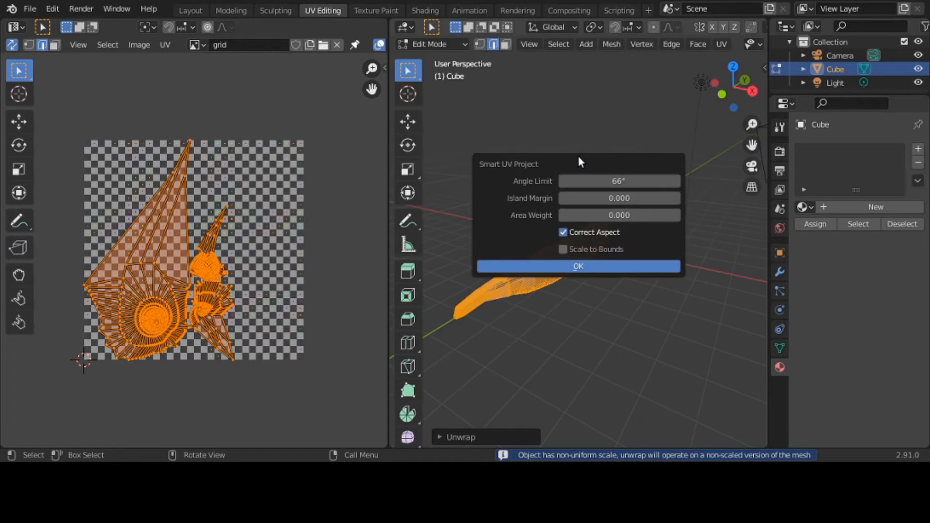
left_click(579, 262)
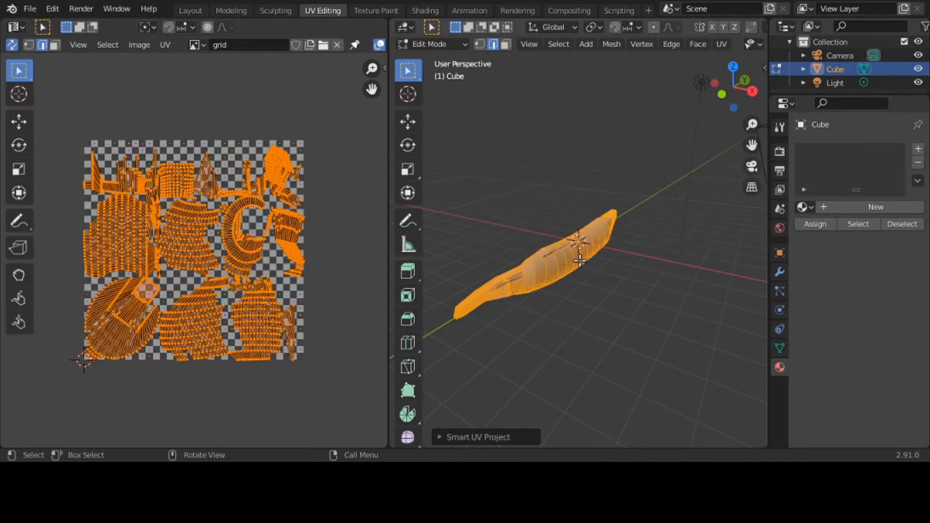
- Apply Lightmap Pack to the selected faces with shared texture space, image size 512, pack quality 12 and margin 0.10
key("u")
left_click(579, 274)
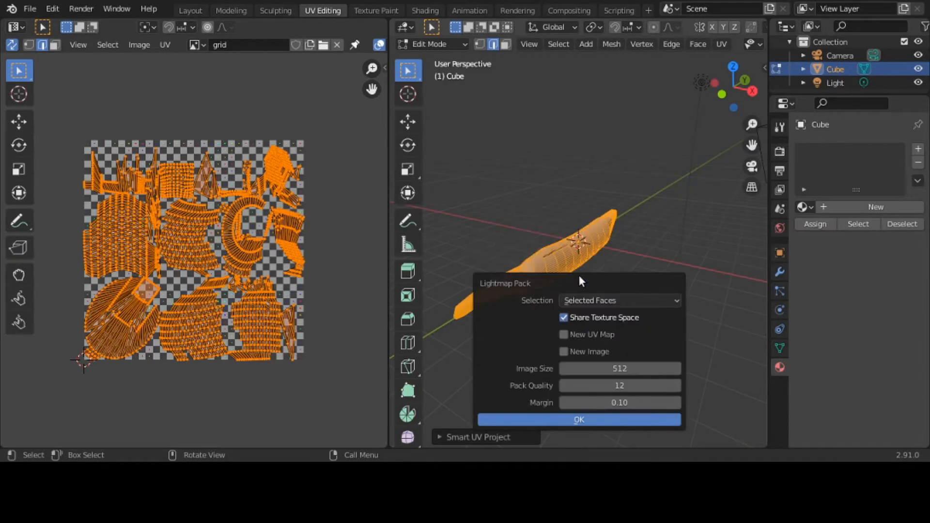
left_click(581, 418)
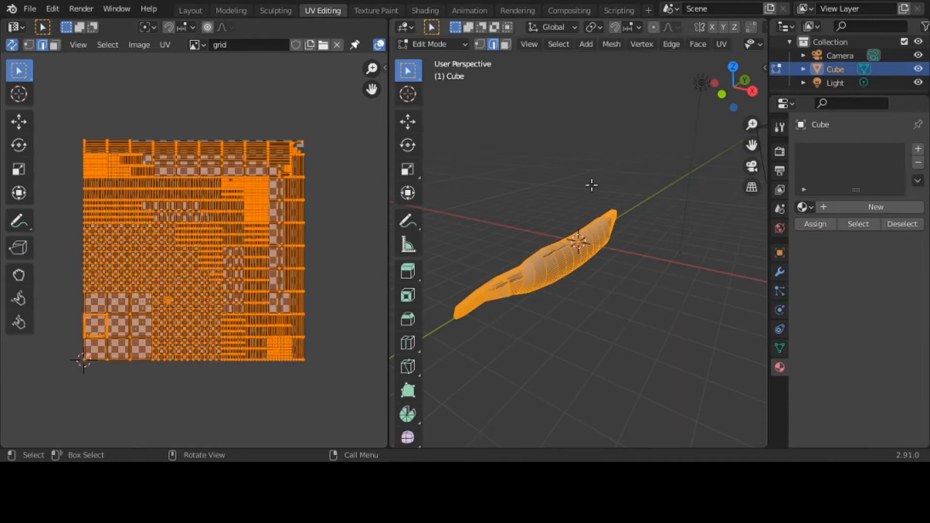
- Unwrap the whole selected mesh again with Smart UV Project
key("u")
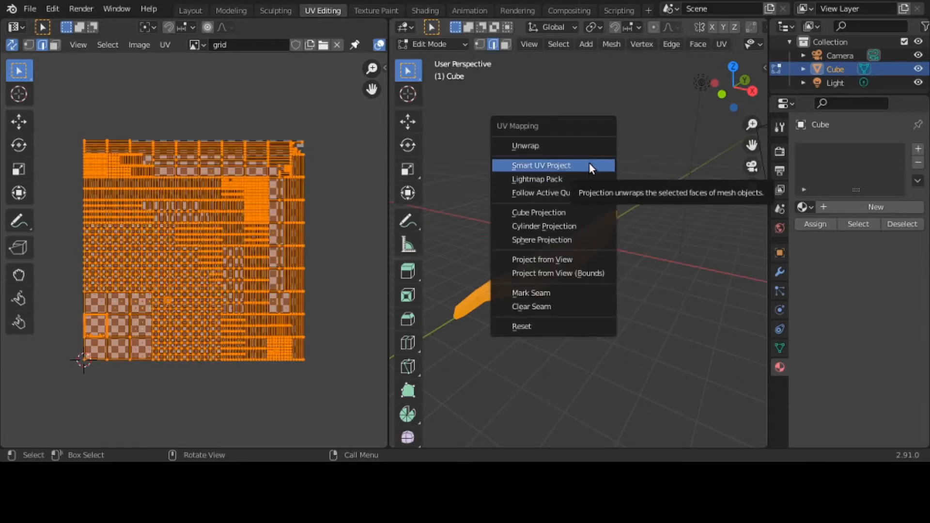
left_click(589, 165)
left_click(589, 273)
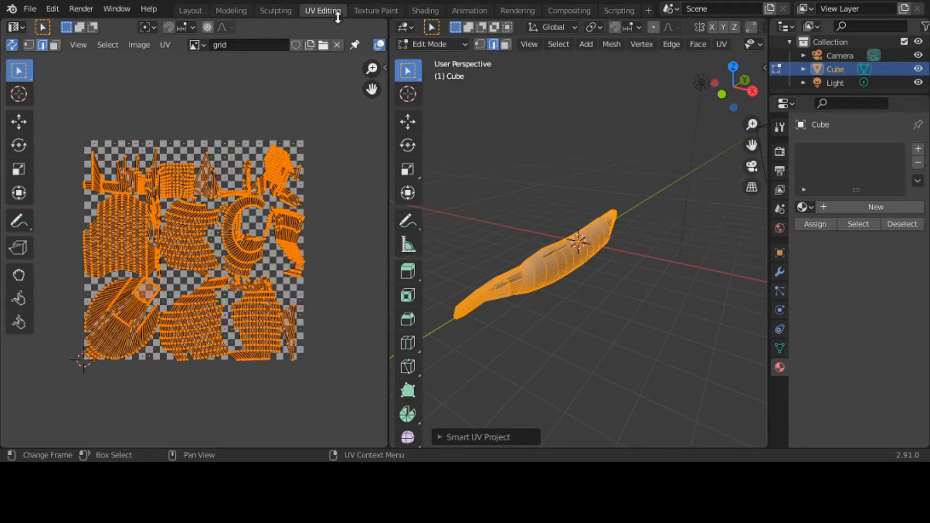
- Switch to the Texture Paint workspace and show the Render Result in the image editor
left_click(373, 10)
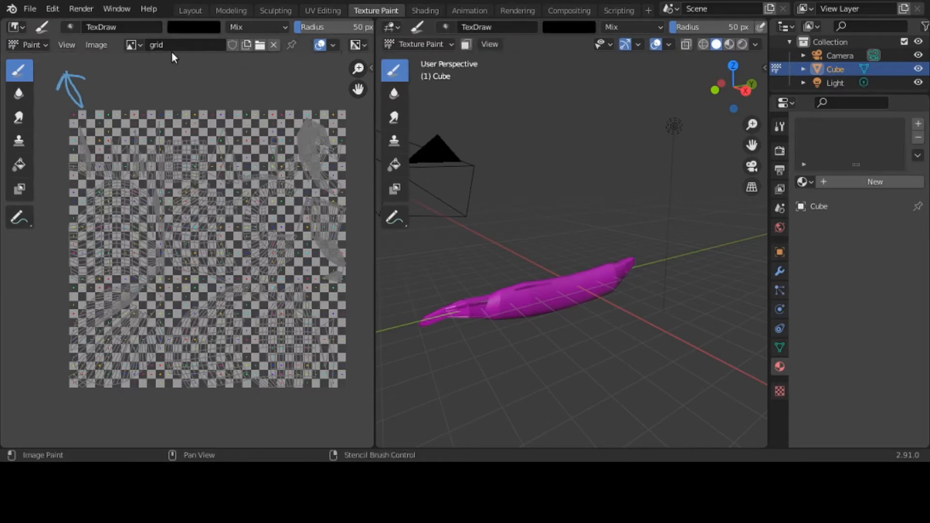
left_click(135, 43)
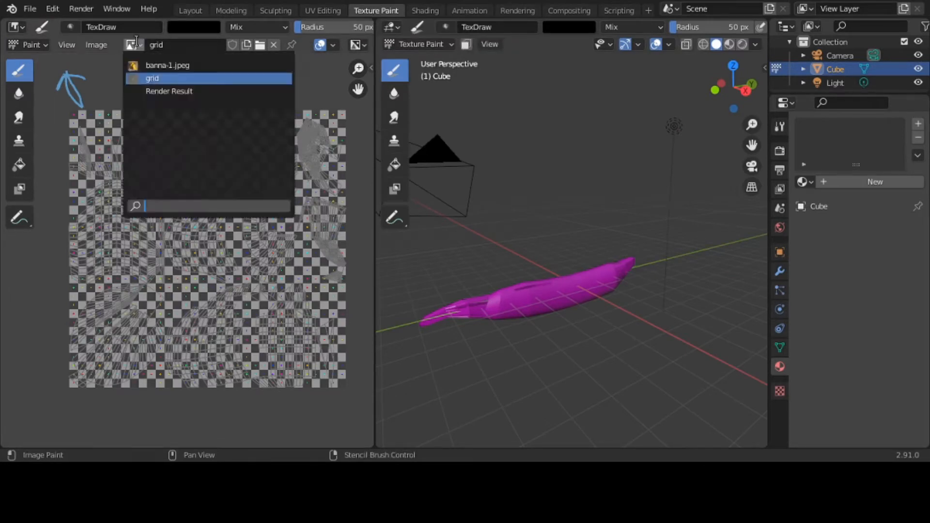
left_click(164, 92)
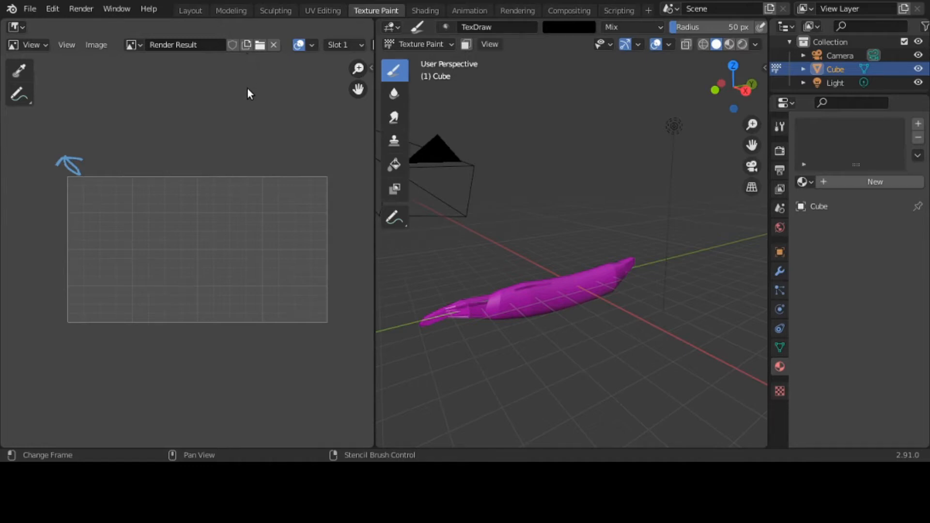
scroll(247, 87, "up", 1)
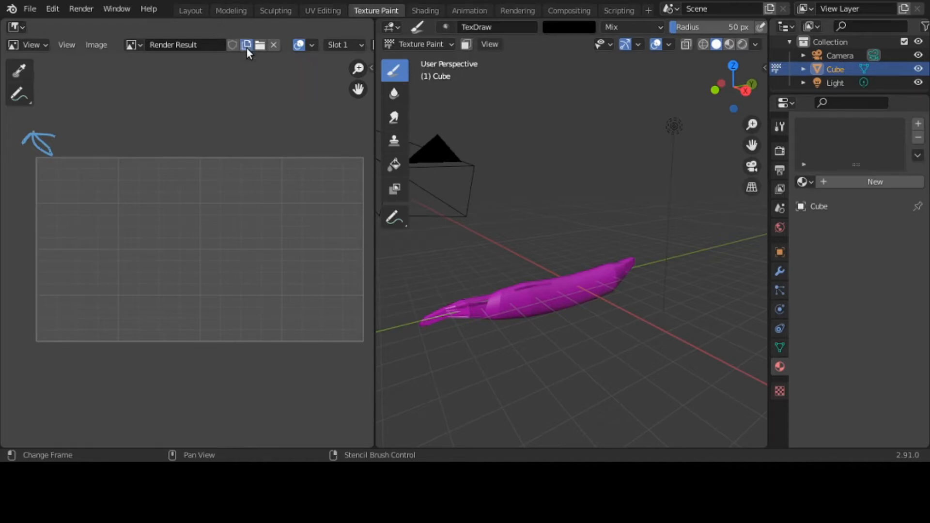
- Create a new image named grid-2 with a light grey color and the UV Grid generated type
left_click(246, 45)
left_click(265, 75)
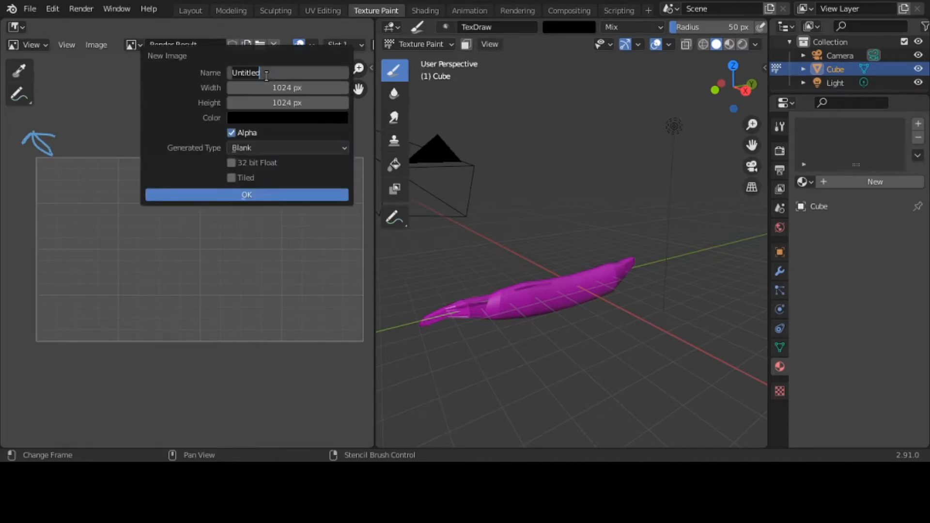
type("grid-2")
left_click(260, 118)
left_click(260, 119)
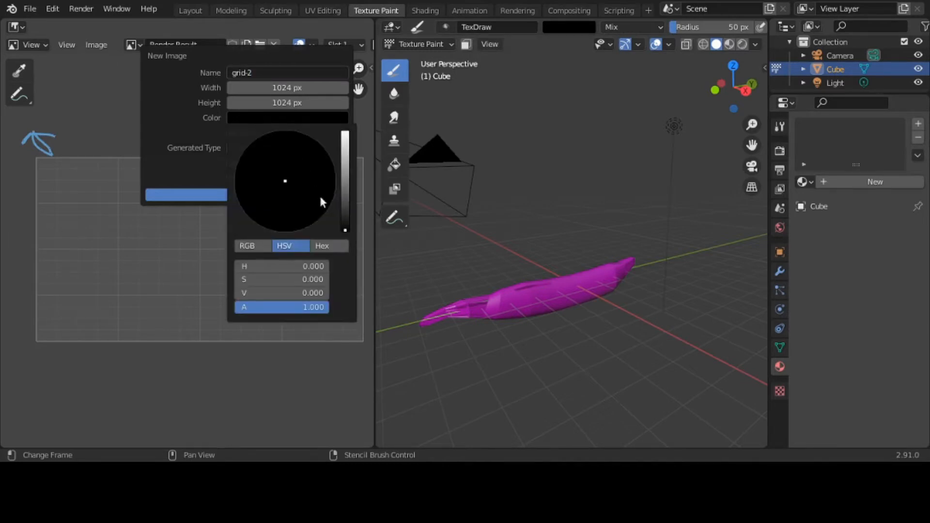
left_click_drag(345, 230, 346, 172)
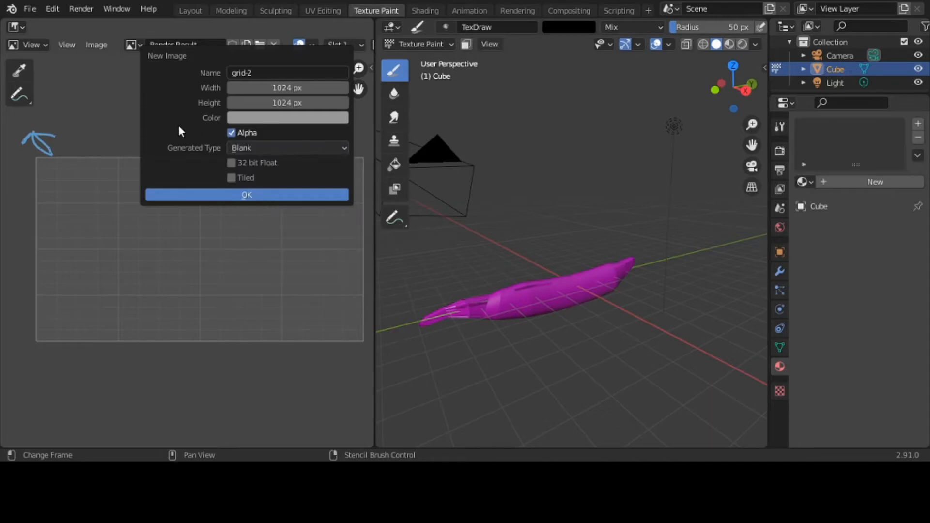
left_click(251, 149)
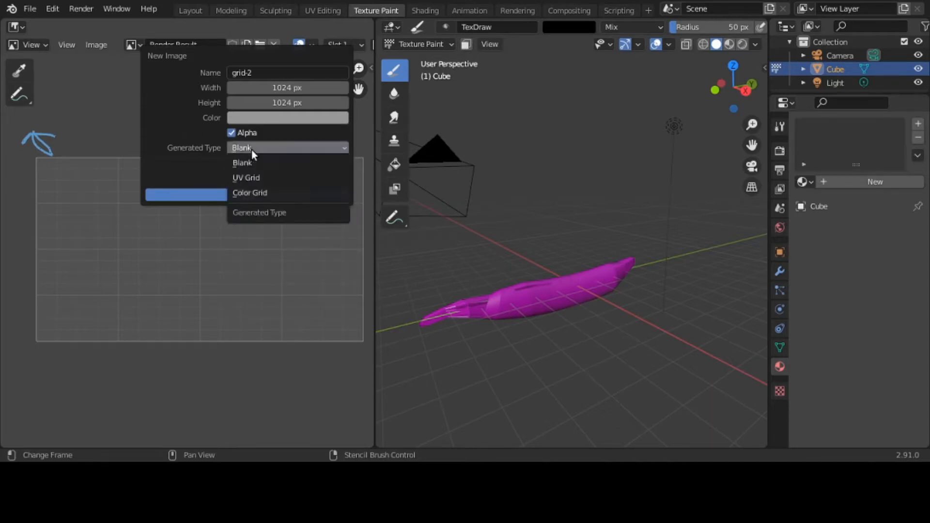
left_click(262, 178)
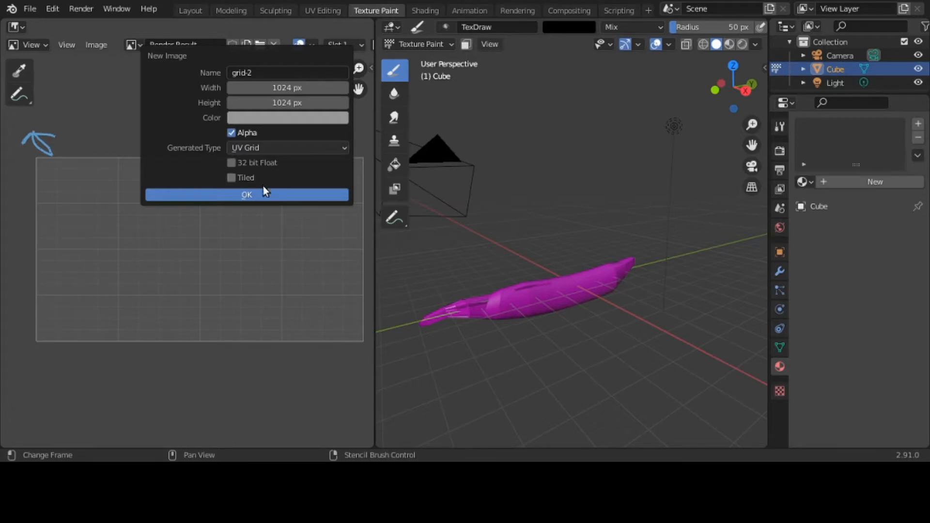
left_click(263, 188)
scroll(263, 188, "up", 4)
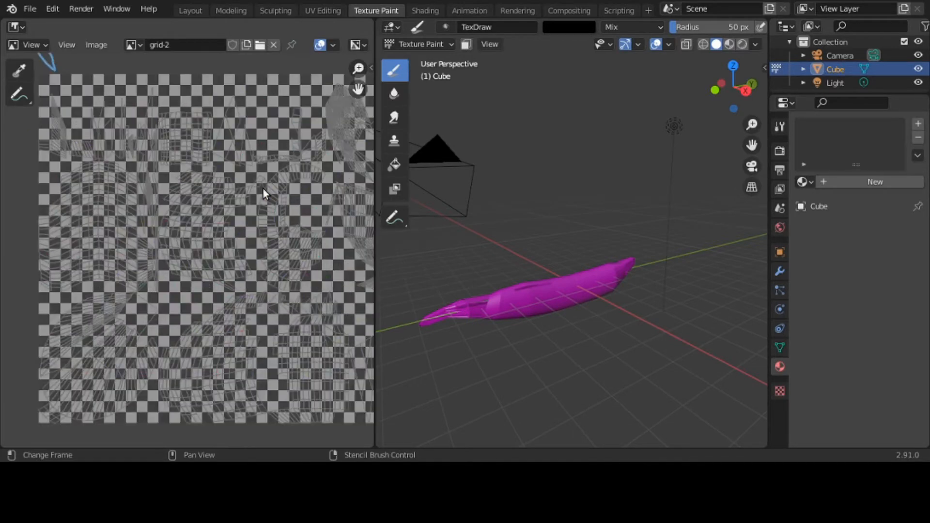
scroll(263, 188, "down", 2)
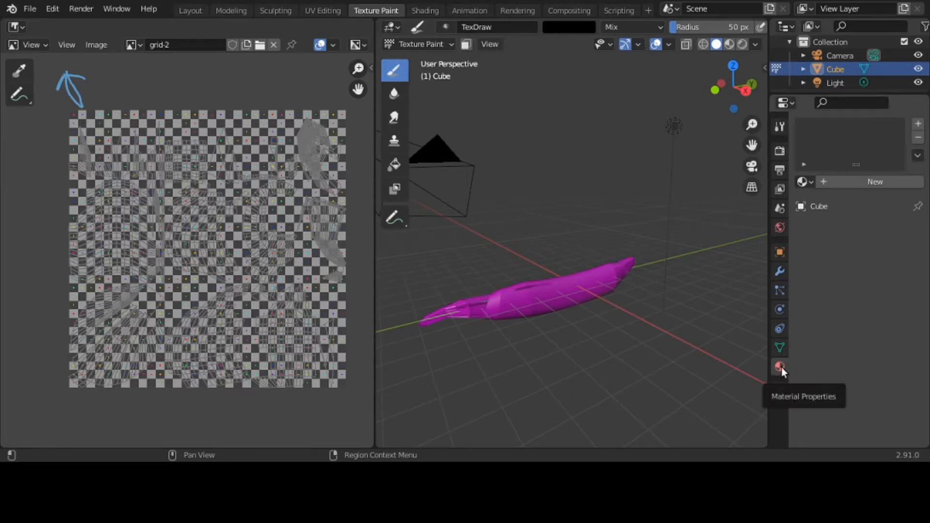
- Add a new material to the mesh and use the grid-2 image as an Image Texture for its Base Color
left_click(856, 183)
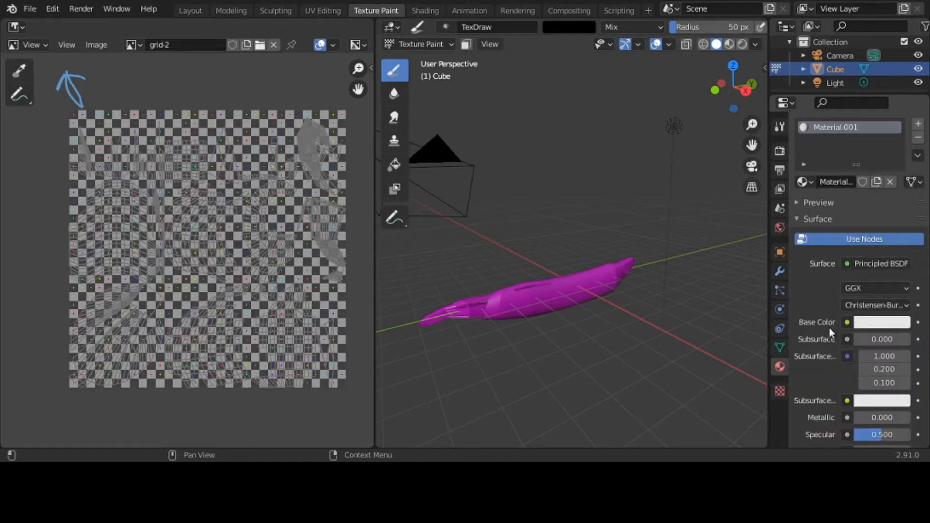
left_click(917, 322)
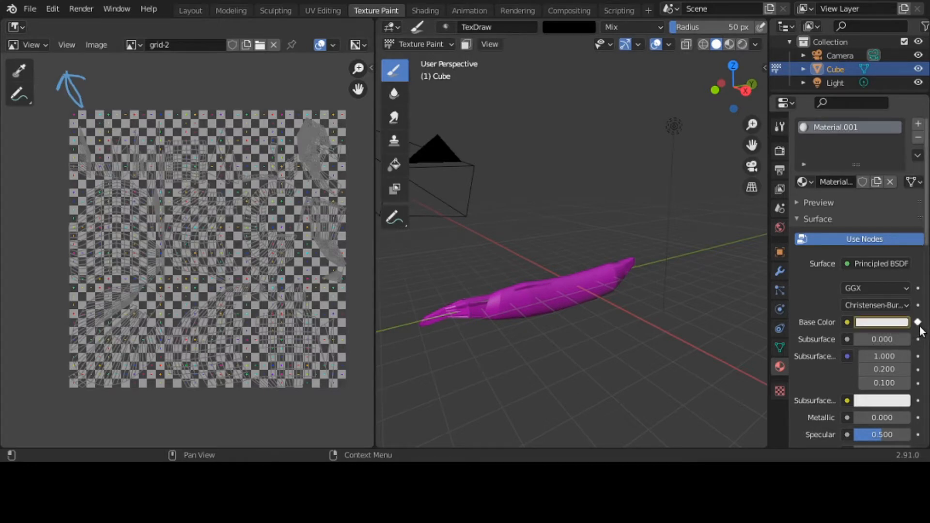
left_click(918, 323)
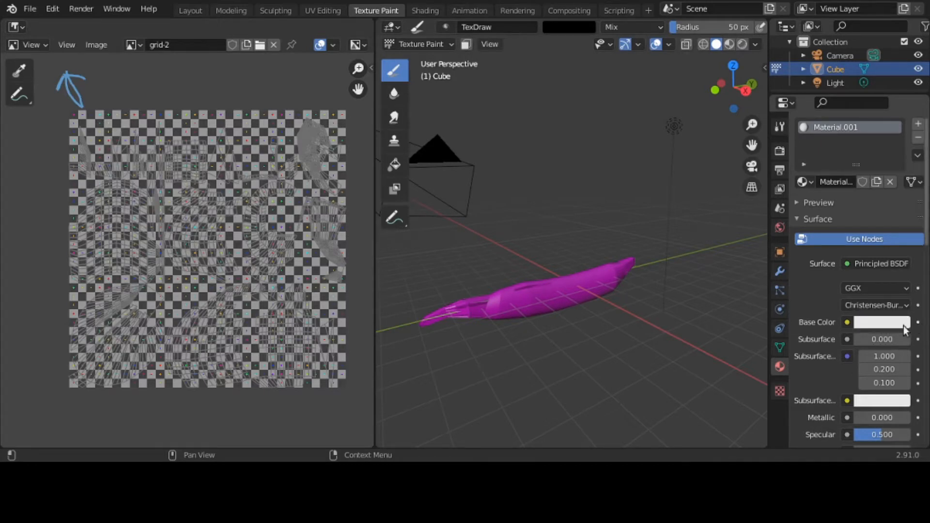
left_click(846, 323)
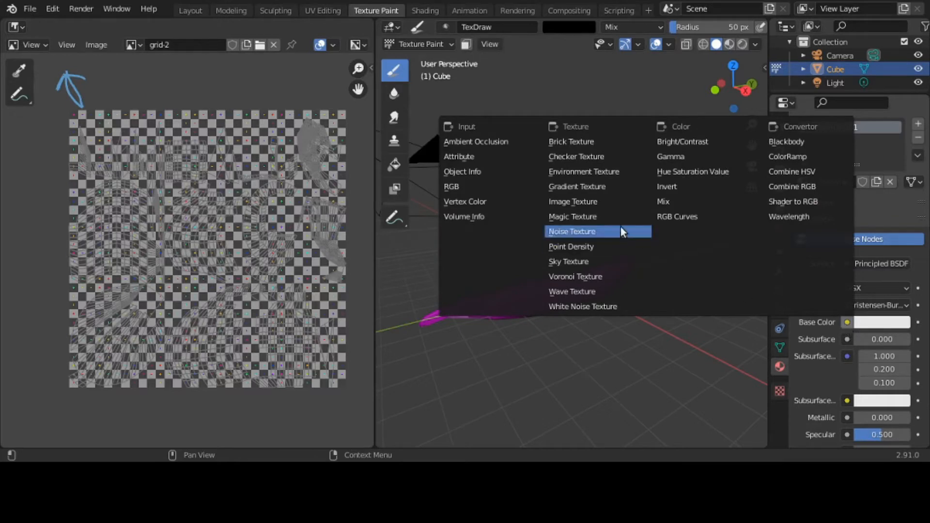
left_click(612, 203)
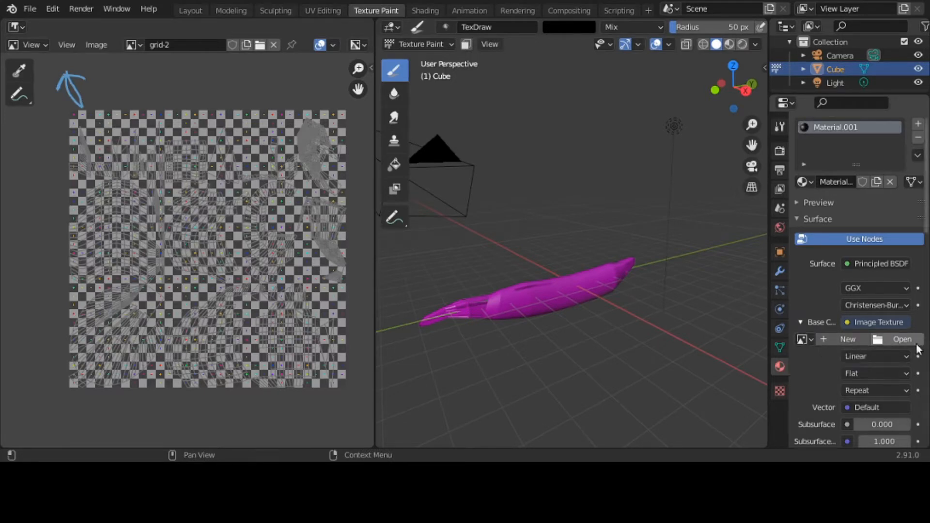
left_click(808, 339)
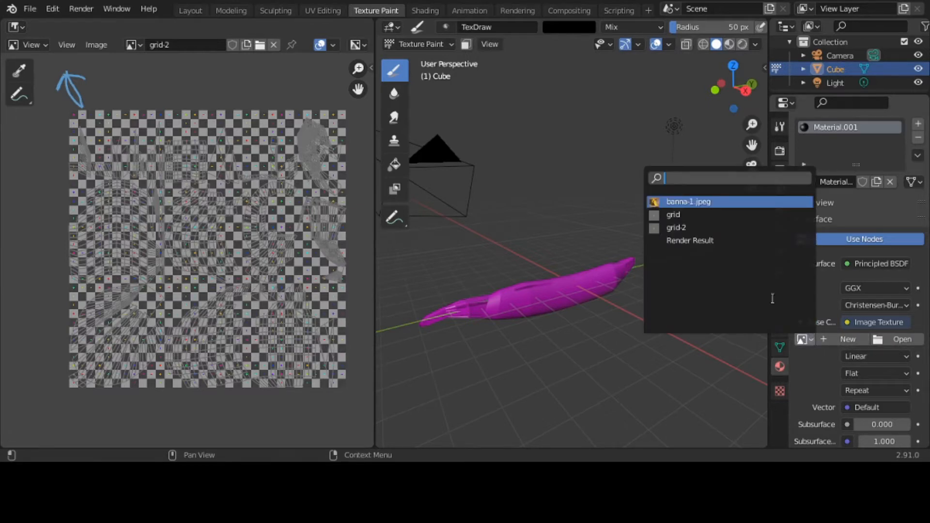
left_click(716, 233)
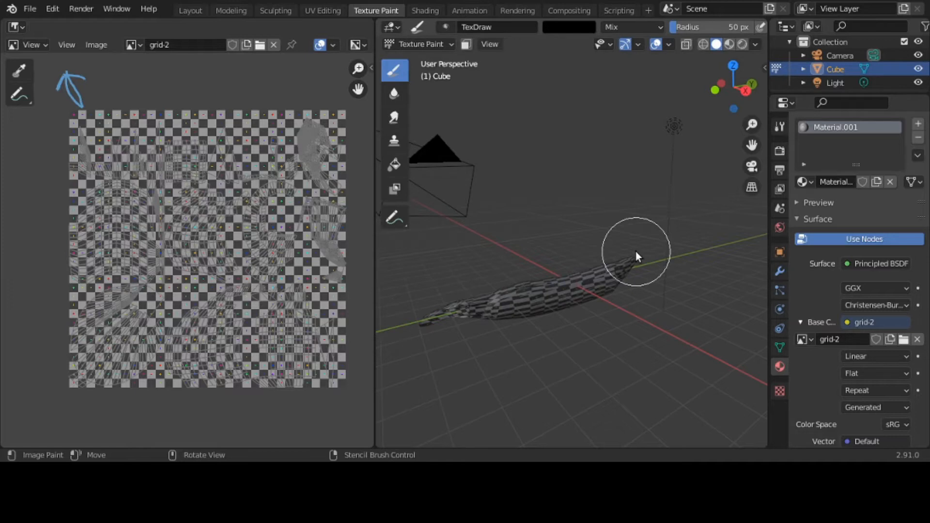
- Add a new brush texture of type Image or Movie that uses the banna-1.jpeg image
scroll(635, 252, "up", 2)
mouse_move(591, 324)
middle_mouse_down()
mouse_move(631, 312)
mouse_move(624, 262)
mouse_move(629, 291)
mouse_move(620, 292)
middle_mouse_up()
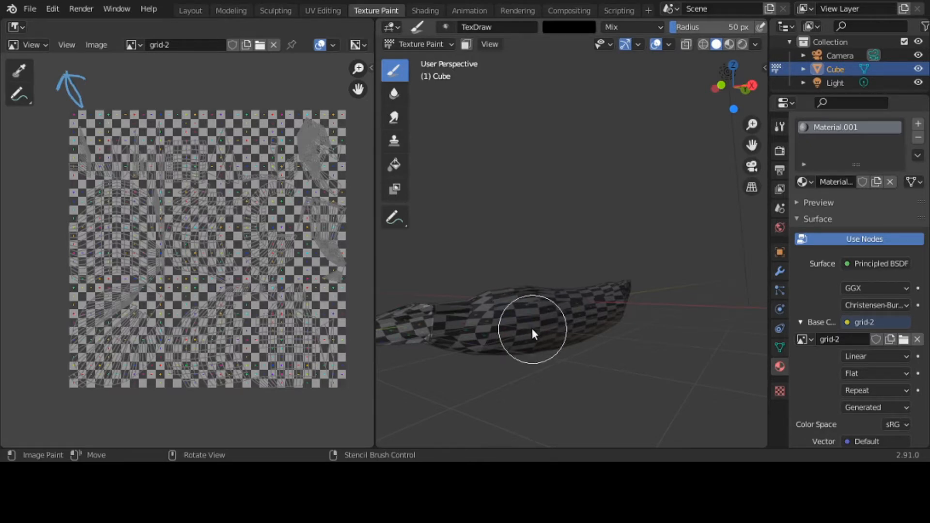
middle_click_drag(531, 327, 535, 304)
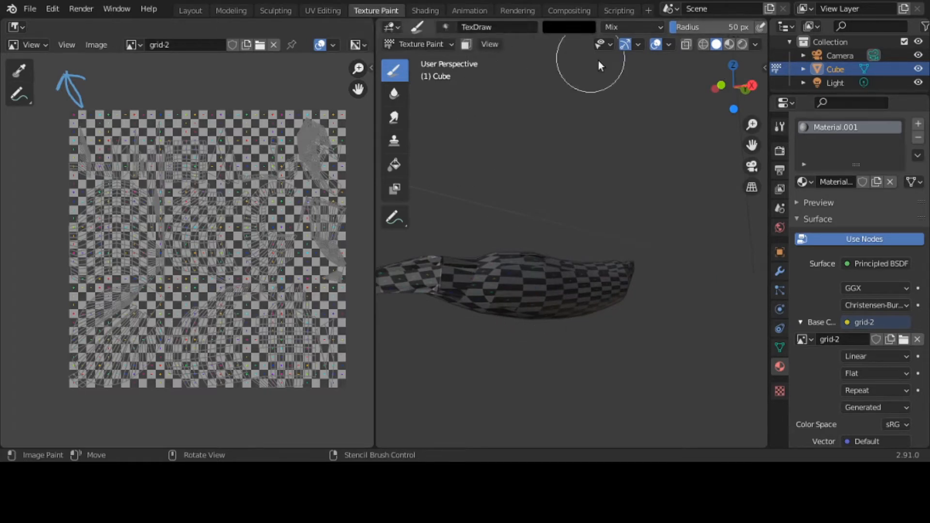
left_click(778, 391)
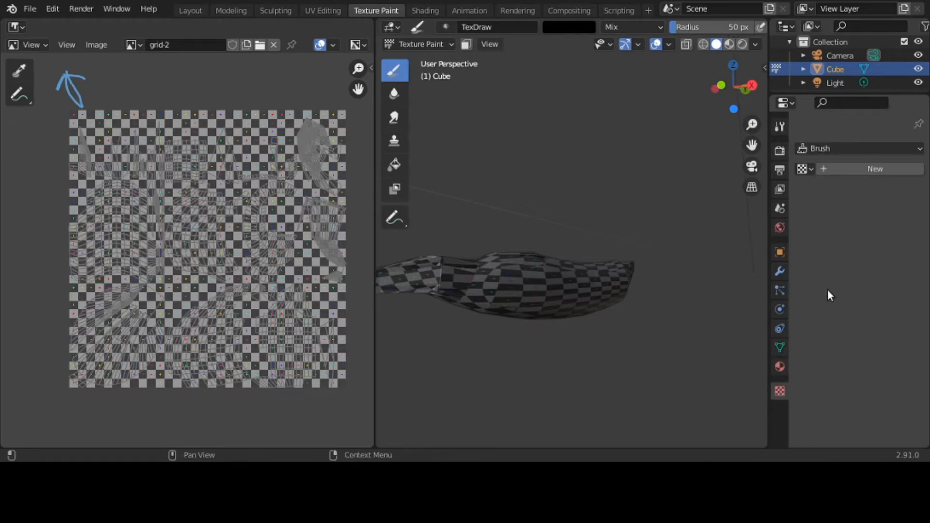
left_click(855, 162)
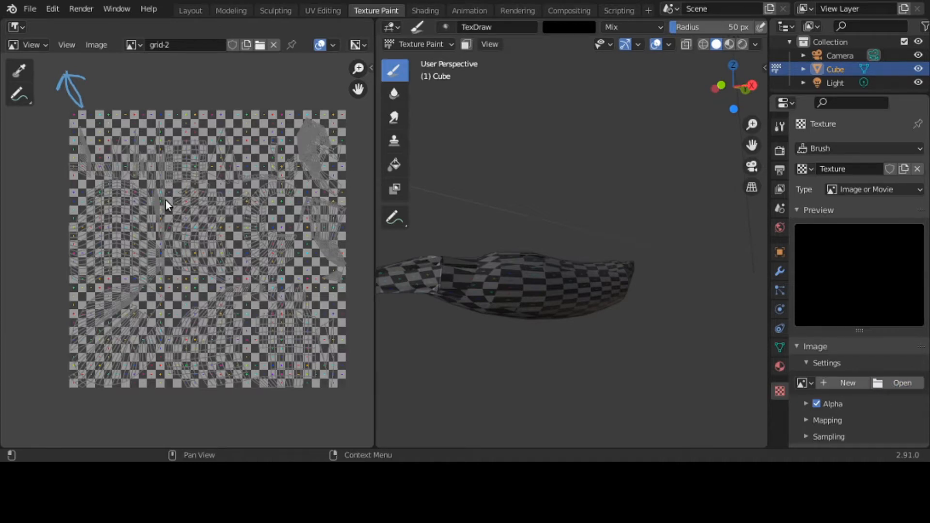
double_click(319, 167)
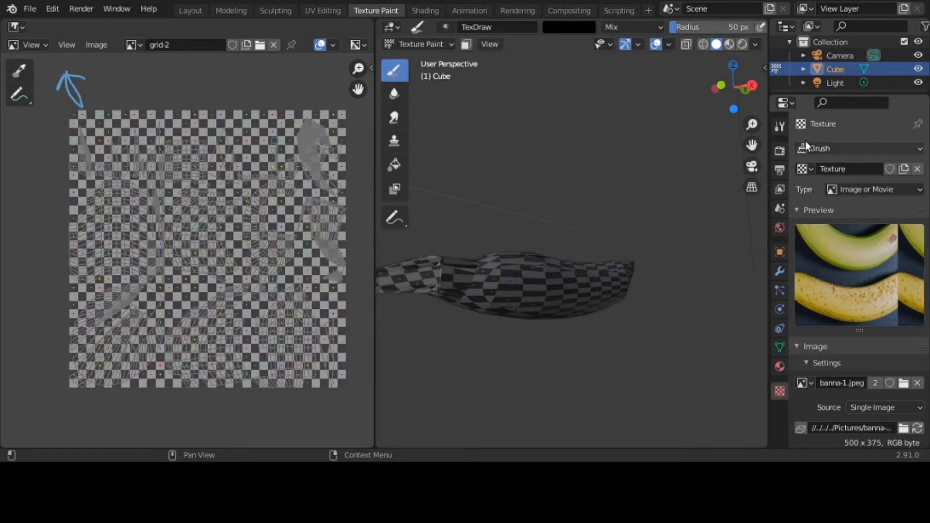
- Show the Draw tool's settings and widen the properties editor
left_click(783, 104)
key("Escape")
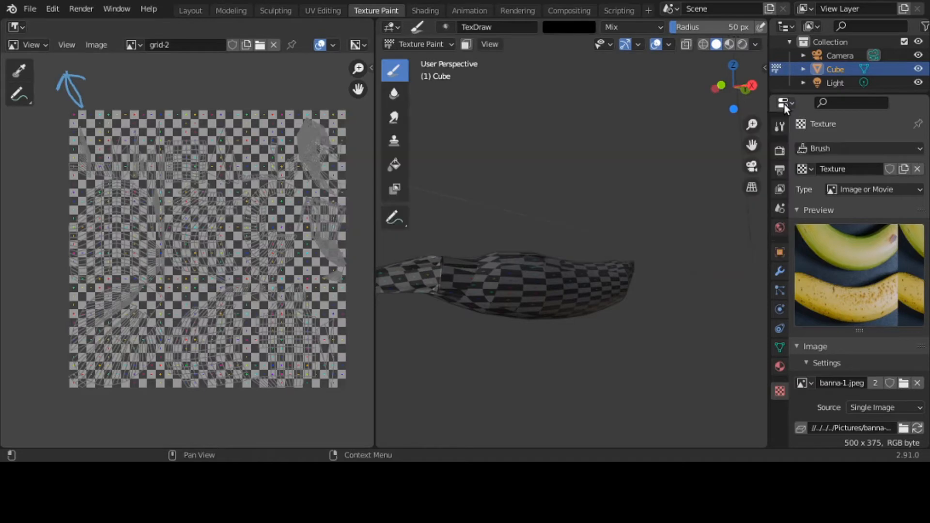
left_click(779, 133)
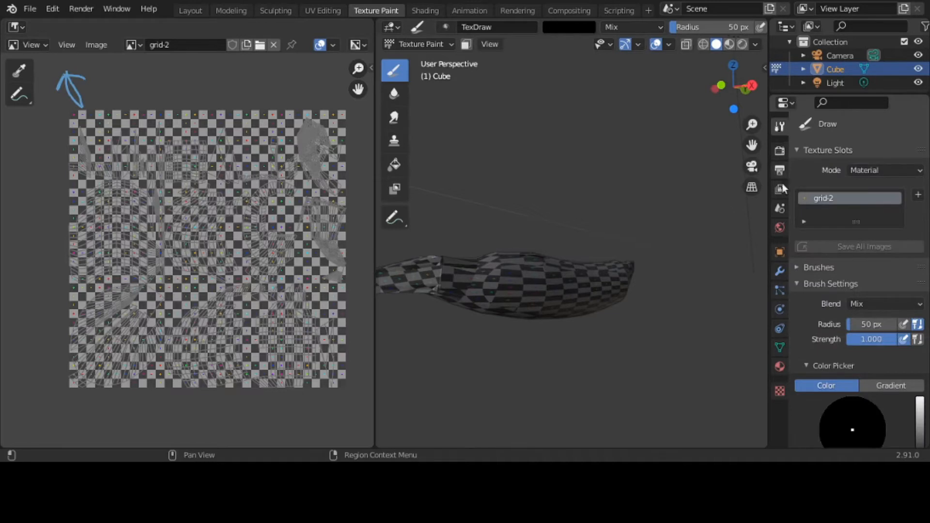
left_click_drag(769, 247, 683, 248)
scroll(846, 242, "down", 3)
scroll(847, 240, "up", 3)
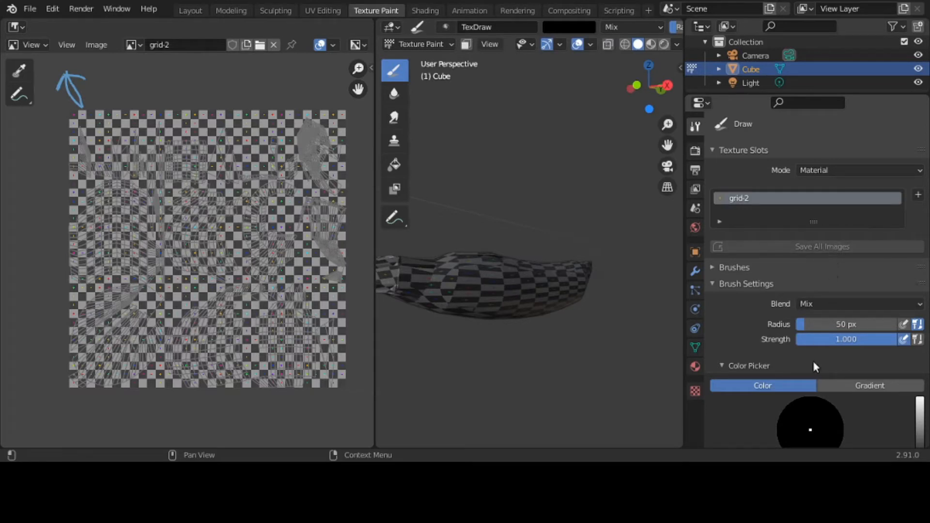
- Collapse the Texture Slots section and keep the Brush Settings section expanded
left_click(737, 149)
left_click(739, 176)
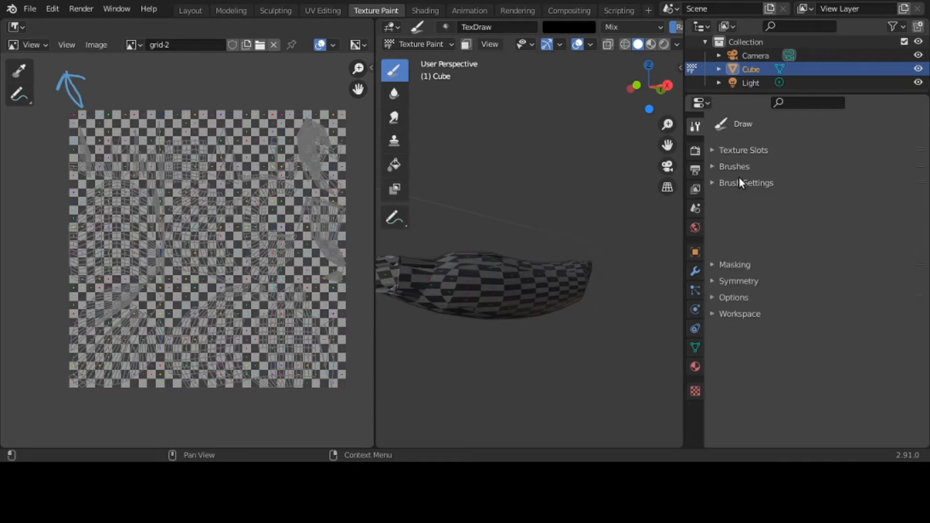
left_click(739, 176)
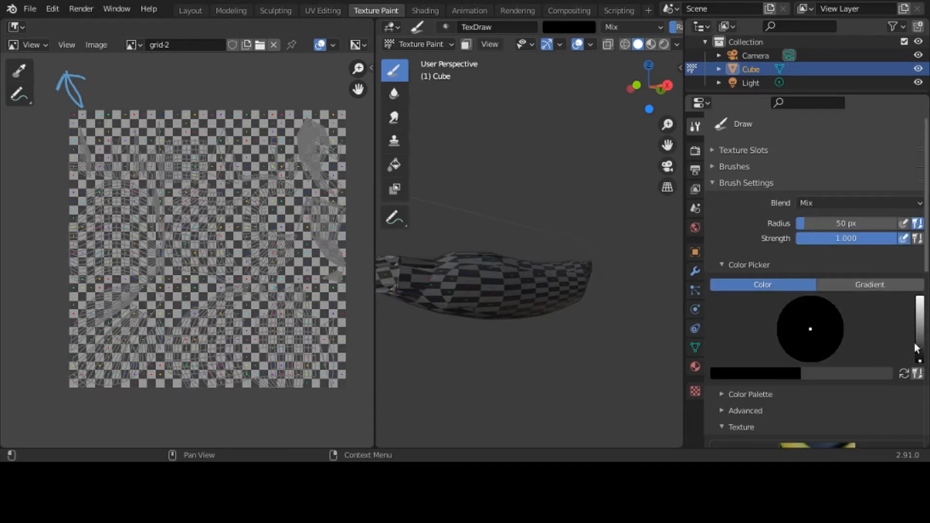
- Set the brush color to black and paint a short stroke across the middle of the banana mesh
left_click(919, 318)
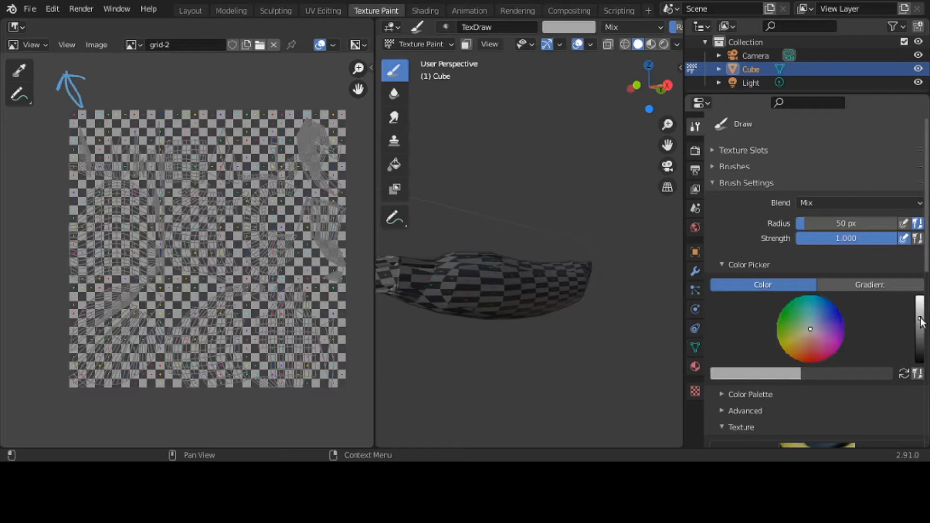
left_click_drag(920, 319, 919, 362)
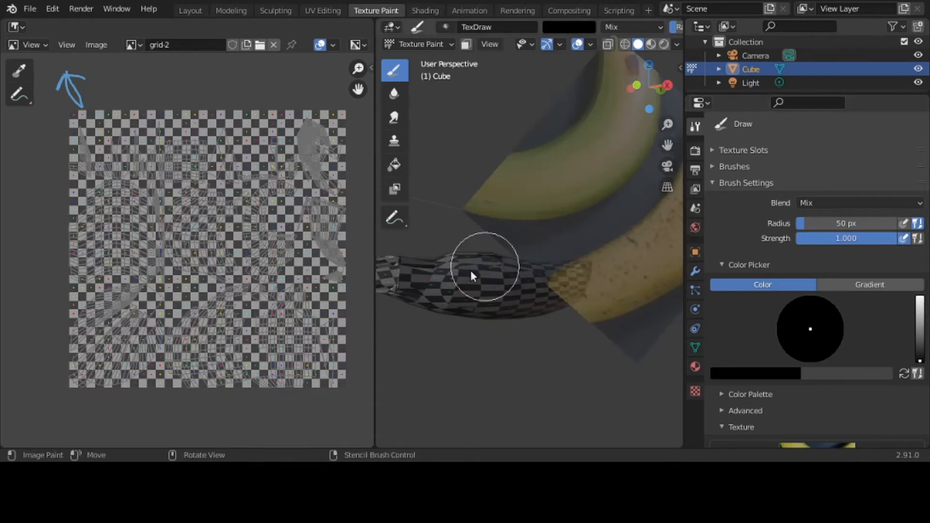
mouse_move(483, 290)
left_mouse_down()
mouse_move(500, 263)
mouse_move(523, 268)
mouse_move(527, 285)
left_mouse_up()
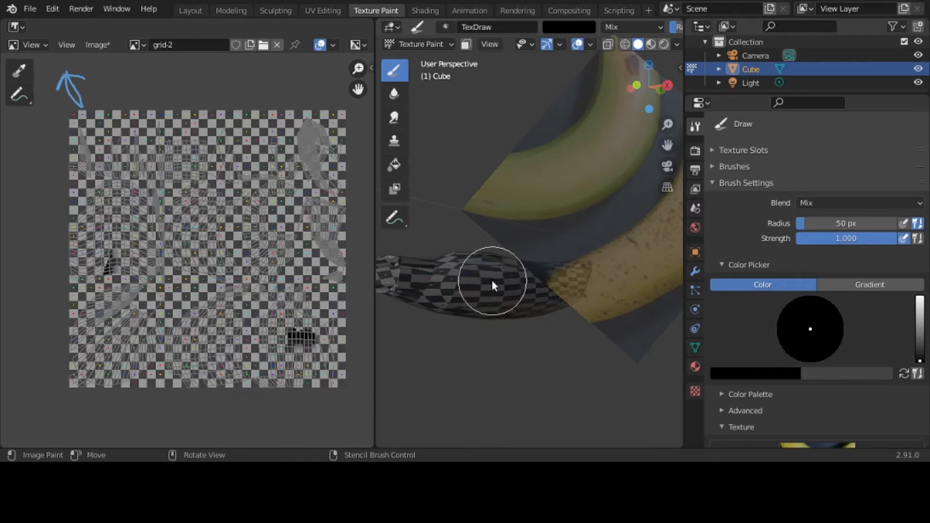
- Examine the surface settings of Material.001 and the Draw brush's texture settings
middle_click_drag(492, 280, 587, 350)
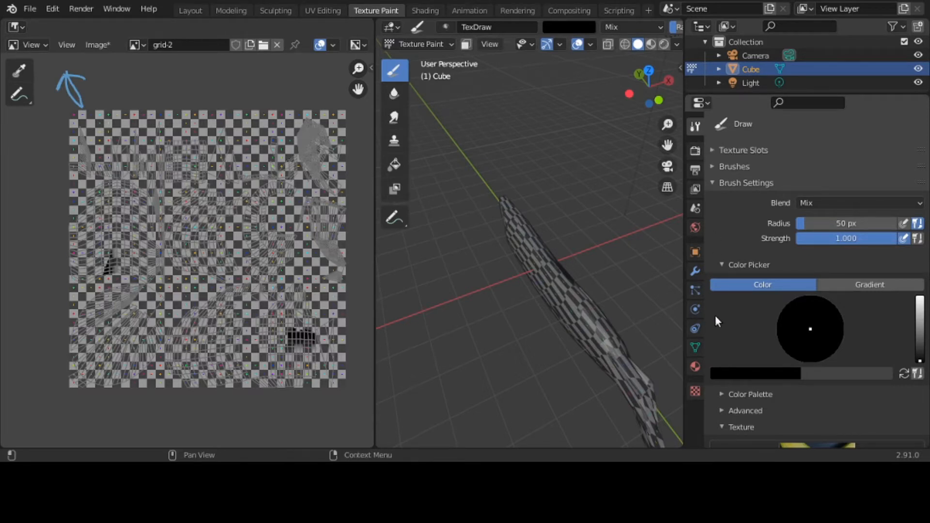
left_click(694, 367)
scroll(801, 309, "down", 3)
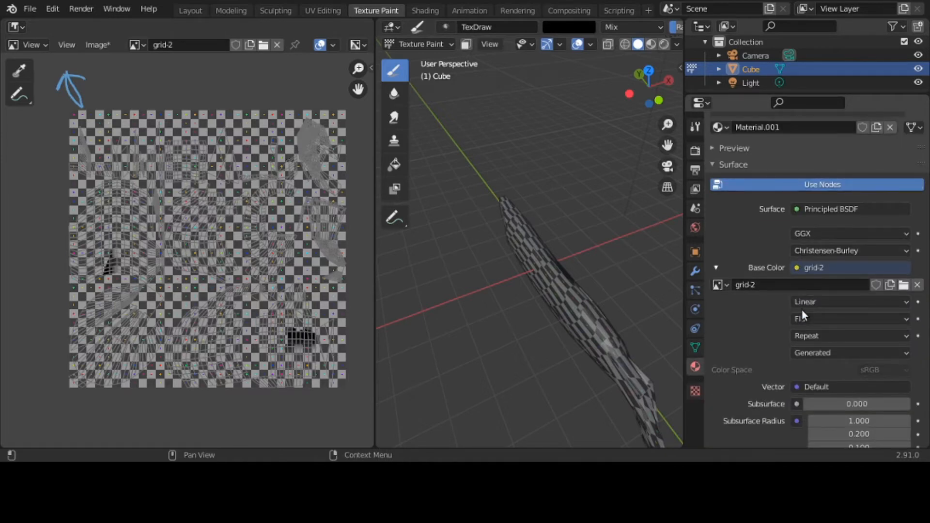
scroll(848, 313, "down", 3)
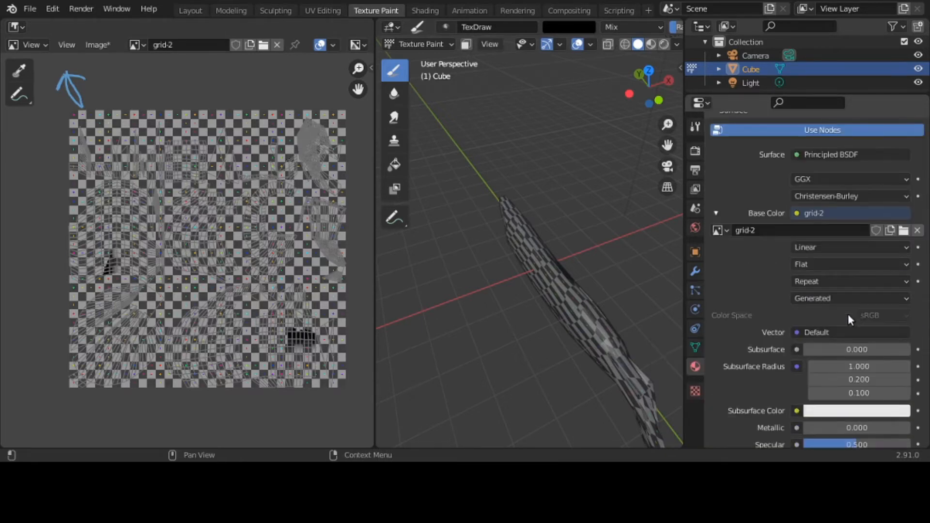
scroll(847, 313, "up", 6)
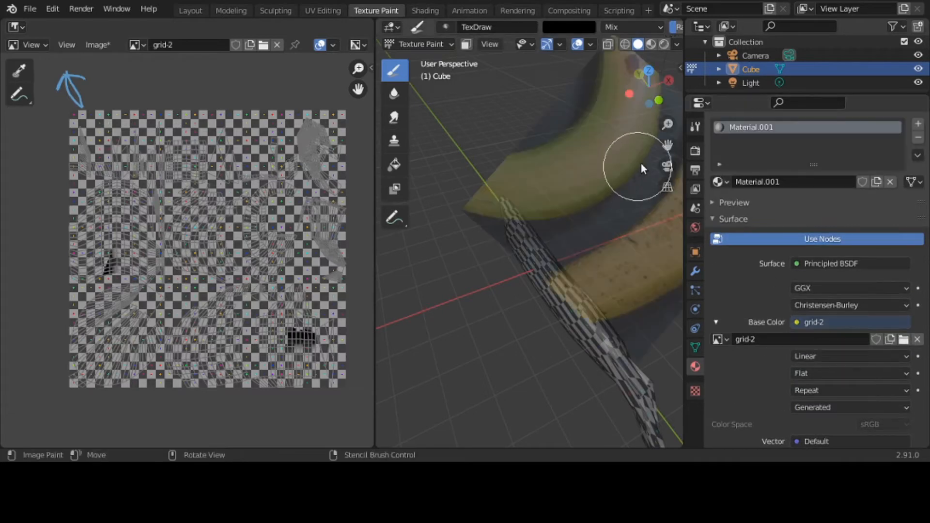
left_click(695, 128)
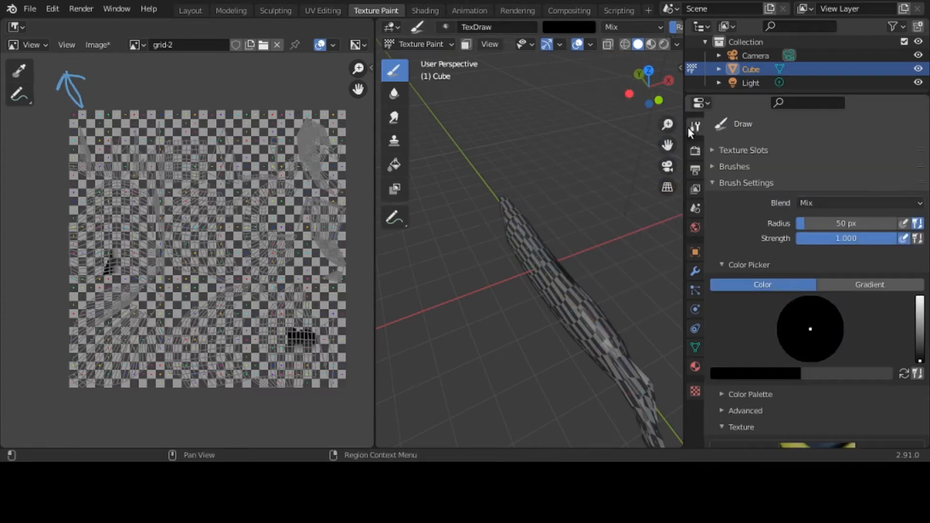
scroll(819, 393, "down", 9)
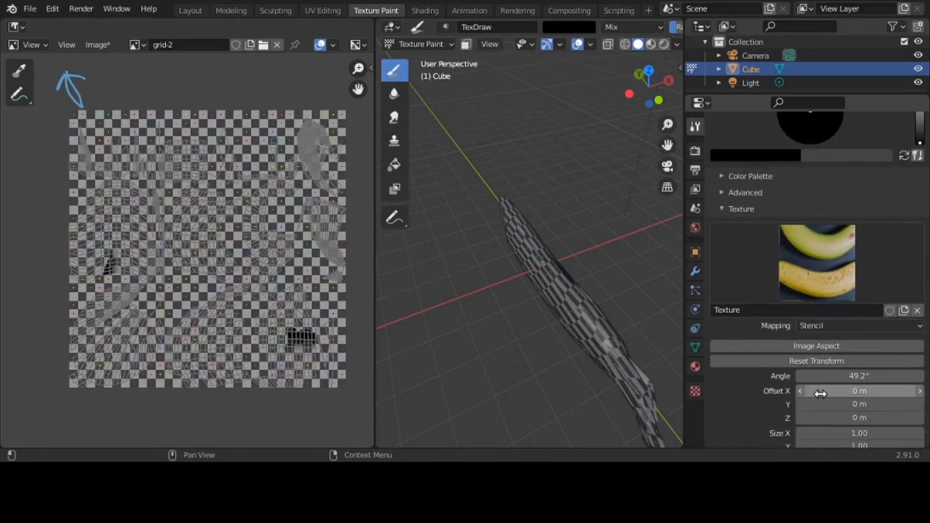
scroll(819, 394, "up", 9)
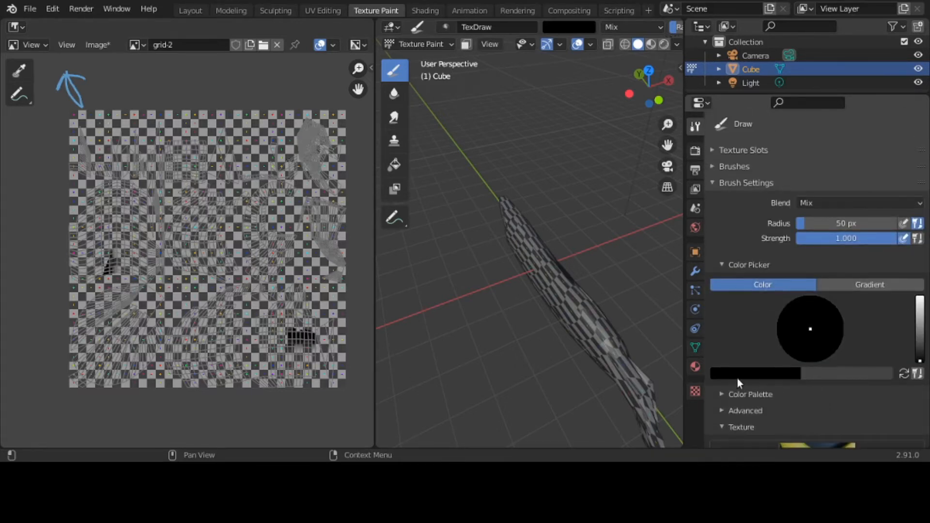
- Review the material's full list of surface properties and the brush's texture mapping and transform options
left_click(696, 367)
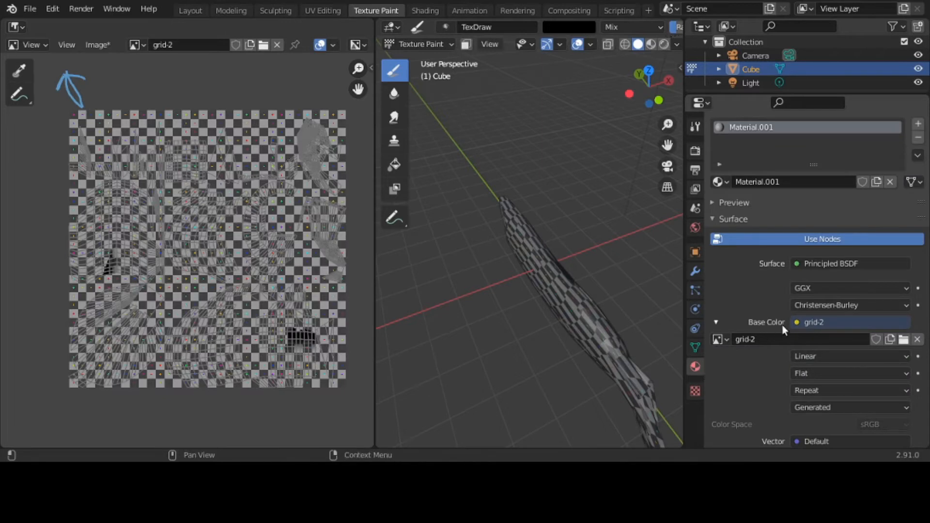
scroll(783, 324, "down", 9)
scroll(782, 323, "down", 7)
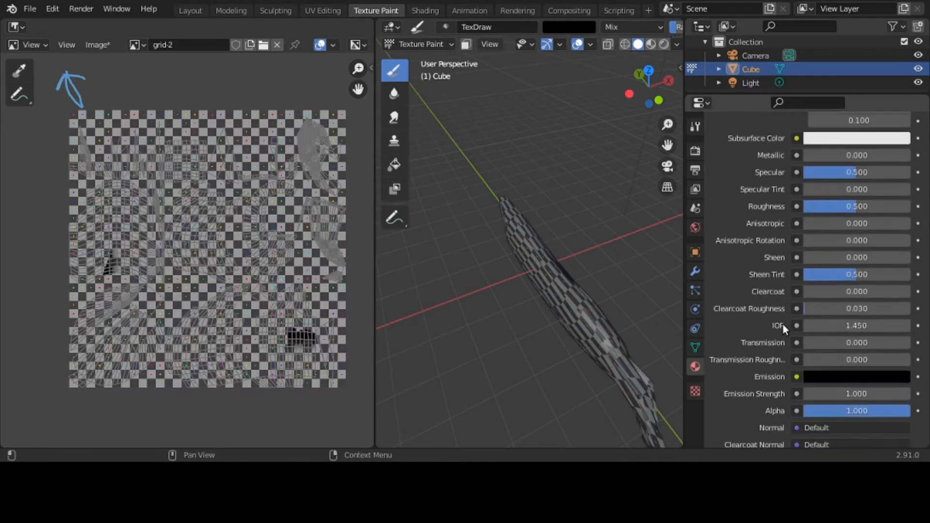
scroll(782, 324, "down", 5)
scroll(782, 323, "up", 5)
scroll(782, 323, "up", 15)
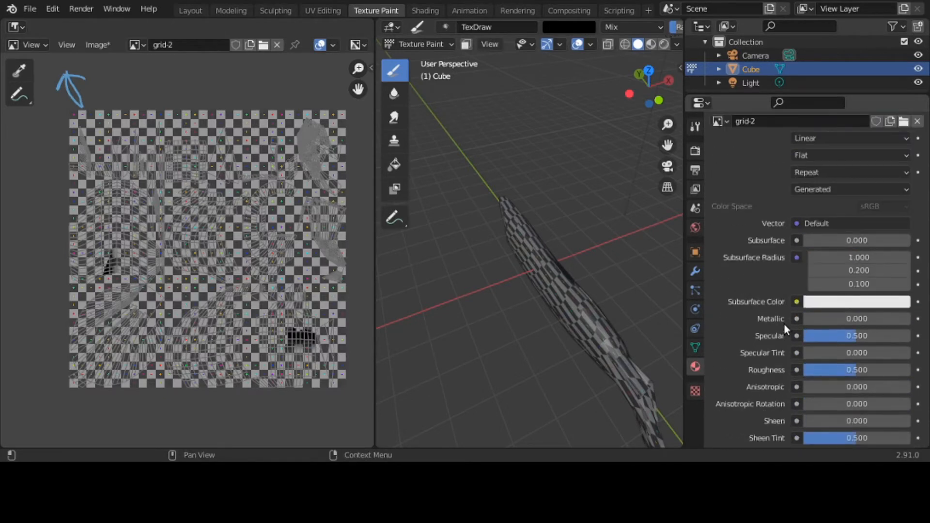
left_click(695, 125)
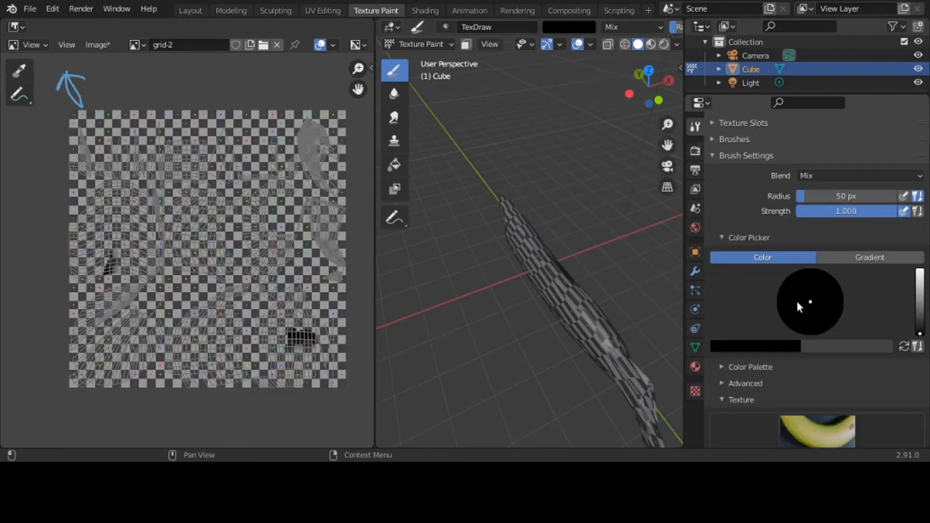
scroll(814, 337, "down", 5)
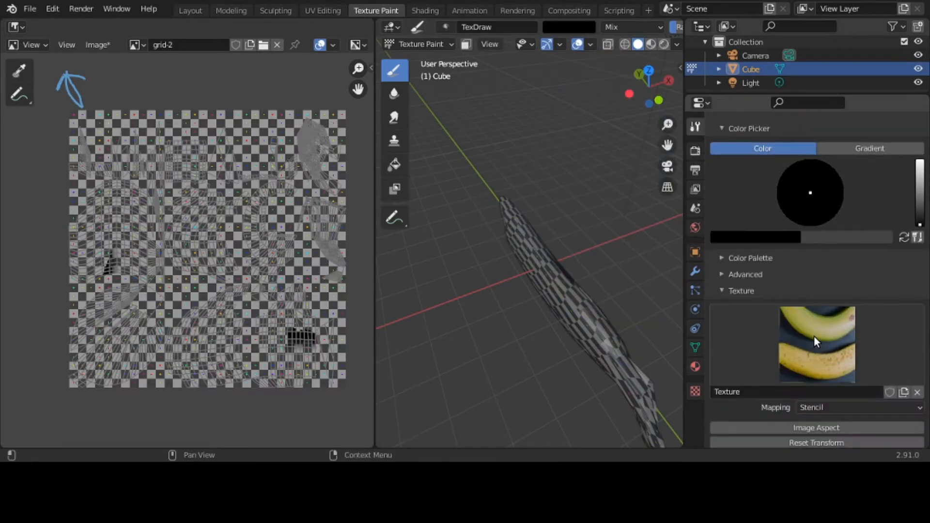
scroll(814, 340, "down", 3)
scroll(813, 335, "down", 2)
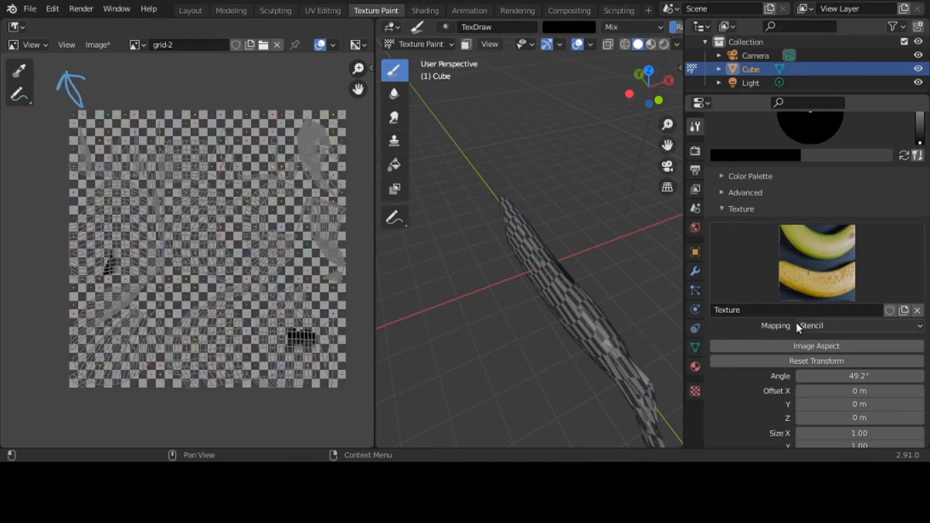
scroll(803, 320, "down", 8)
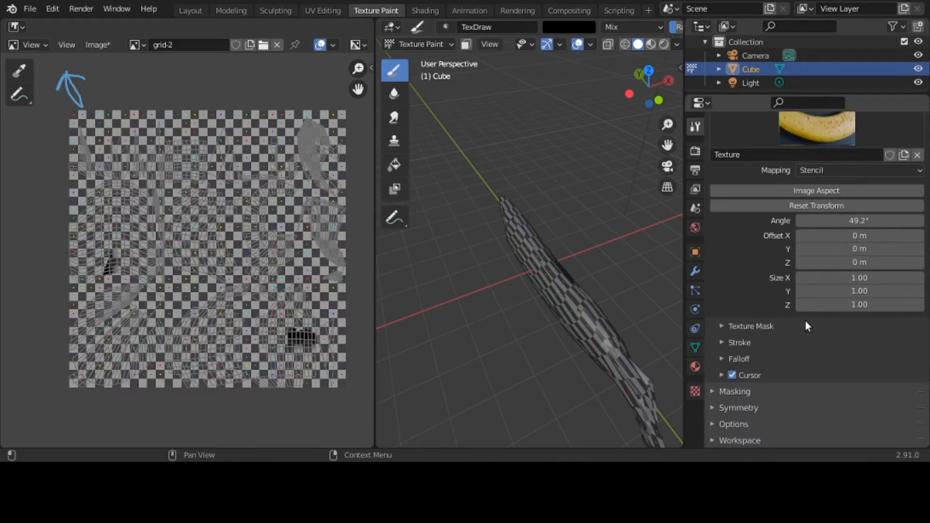
- Unlink the image from the brush texture and load banna-1.jpeg into it again
left_click(695, 390)
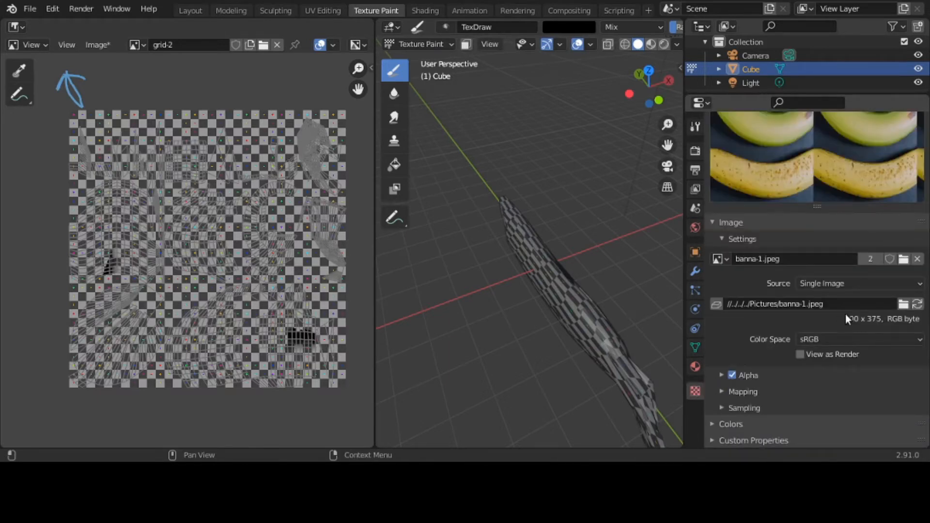
left_click(916, 259)
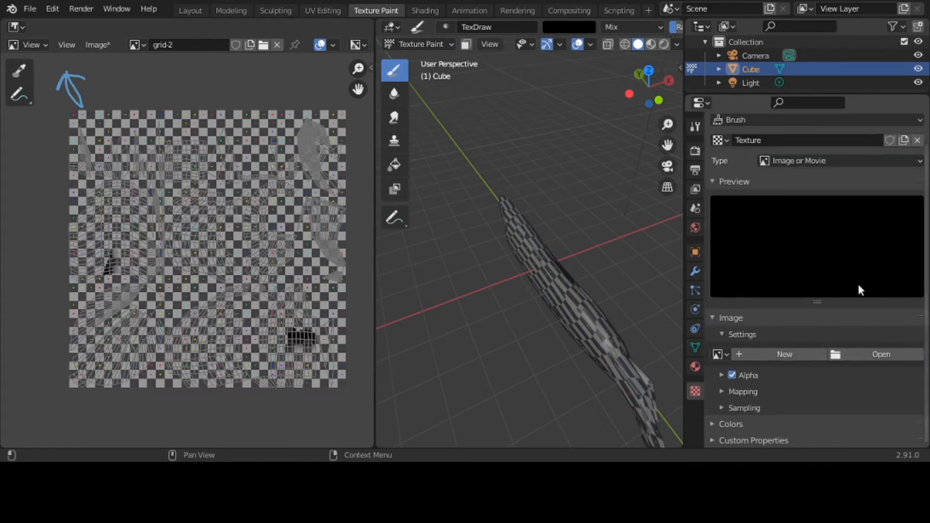
mouse_move(563, 300)
middle_mouse_down()
mouse_move(559, 308)
mouse_move(566, 301)
middle_mouse_up()
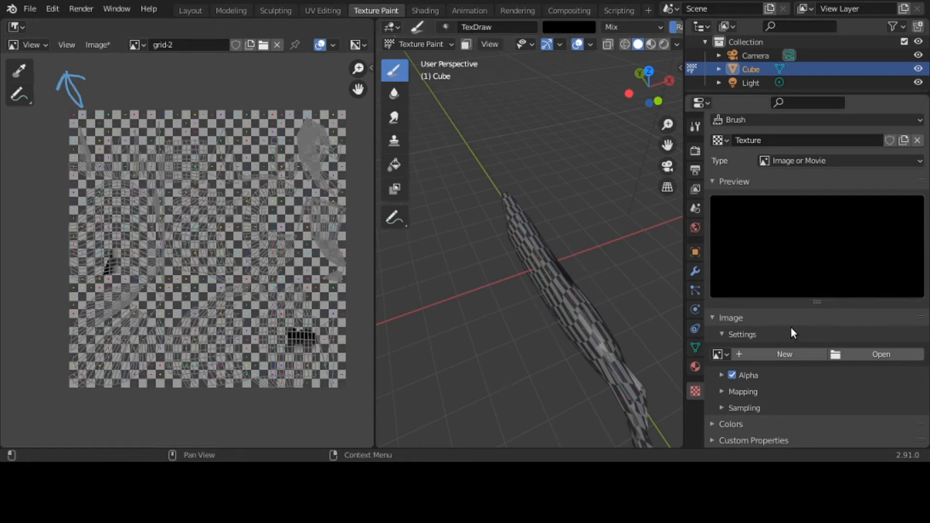
left_click(871, 359)
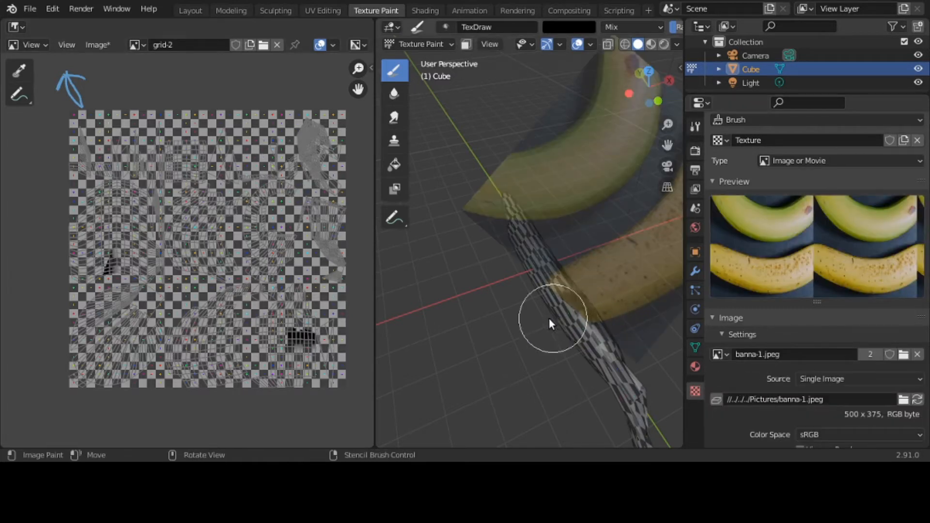
- Paint black strokes through the stencil along the middle and side of the banana mesh
left_click_drag(557, 308, 574, 304)
middle_click_drag(575, 305, 616, 259)
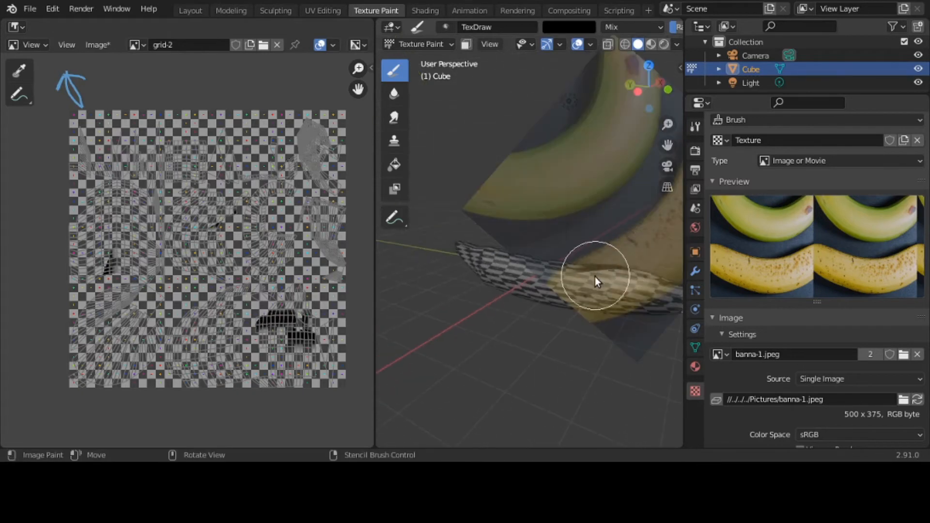
left_click_drag(556, 291, 525, 276)
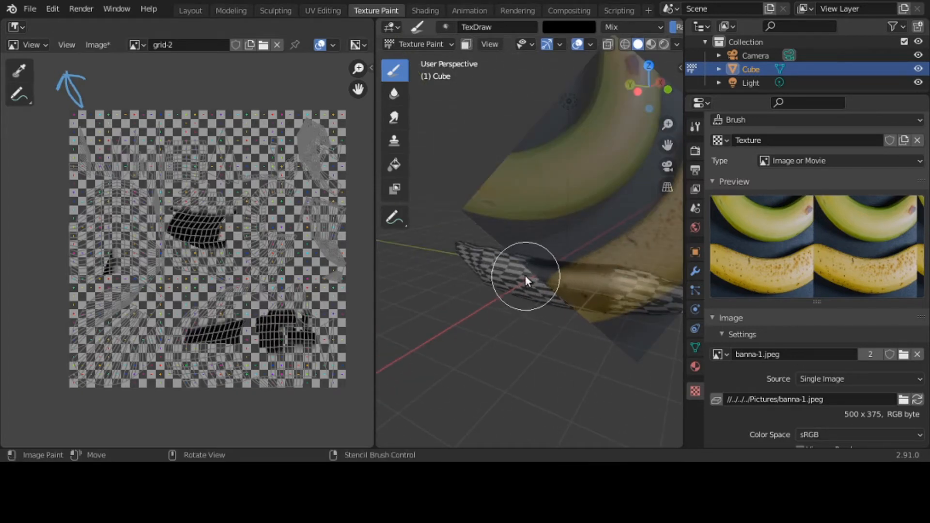
mouse_move(640, 292)
left_mouse_down()
mouse_move(516, 286)
mouse_move(534, 280)
left_mouse_up()
- Change the brush texture's mapping to View Plane in the Draw tool's settings
scroll(864, 336, "down", 3)
scroll(864, 337, "down", 2)
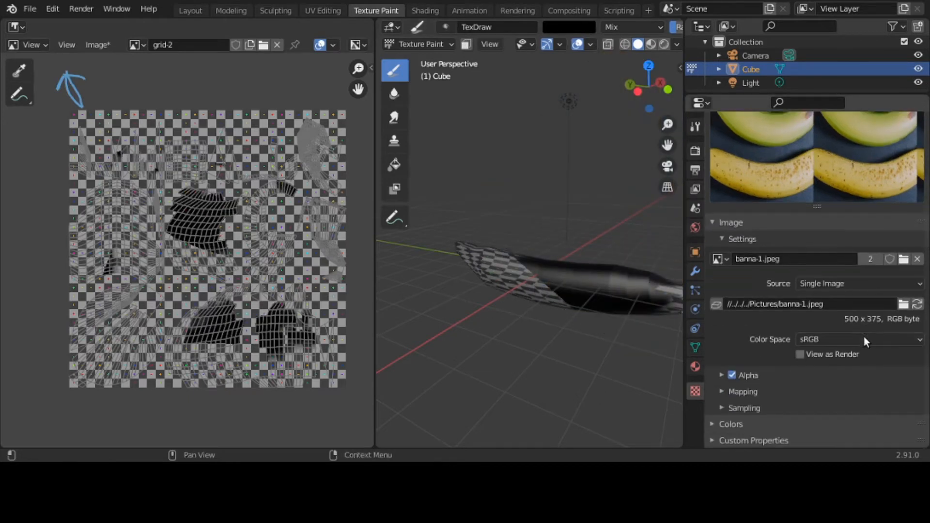
scroll(863, 338, "up", 7)
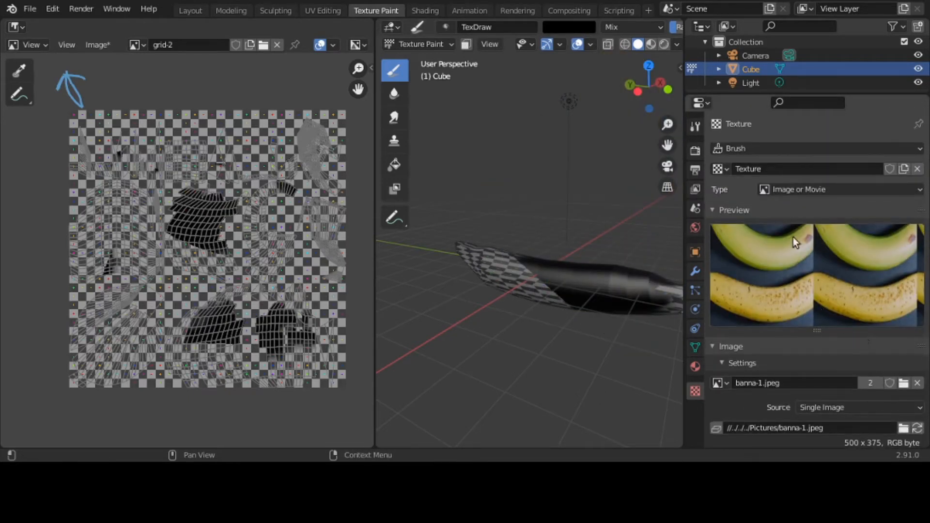
left_click(694, 125)
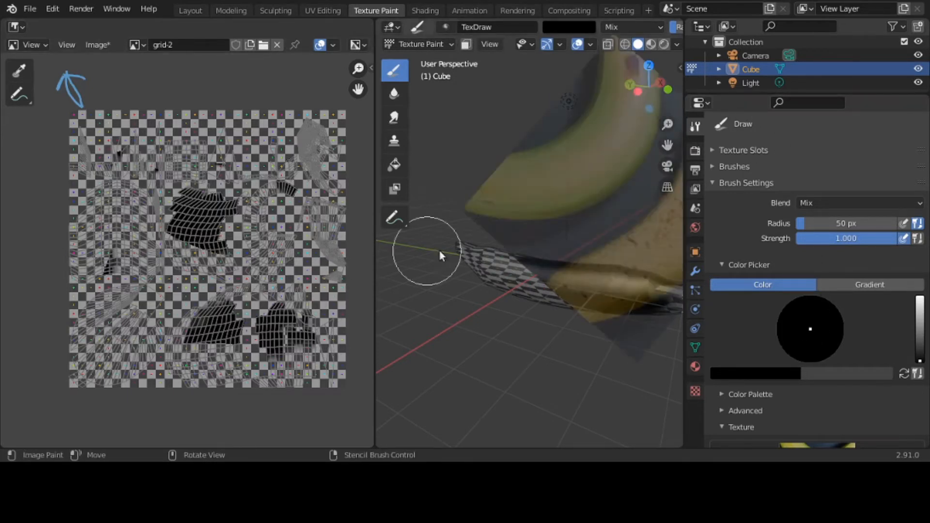
middle_click_drag(504, 279, 527, 269)
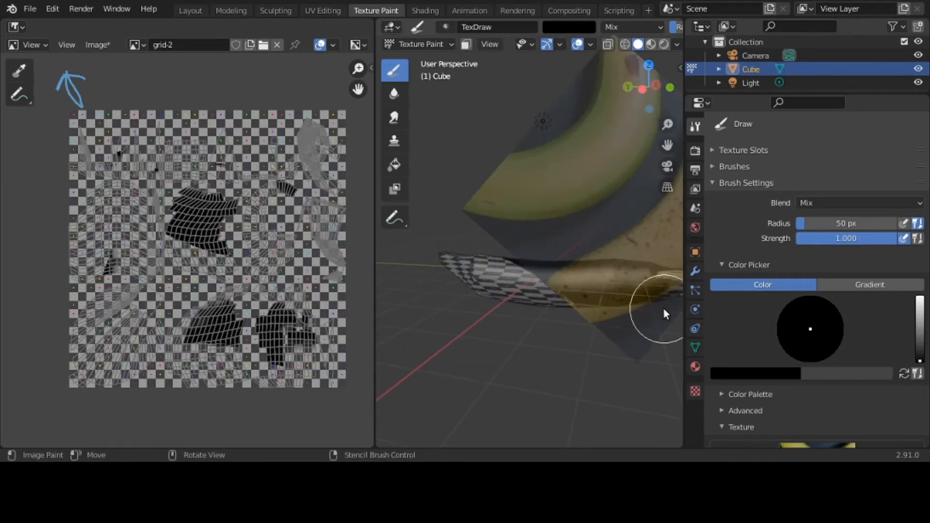
scroll(810, 330, "down", 6)
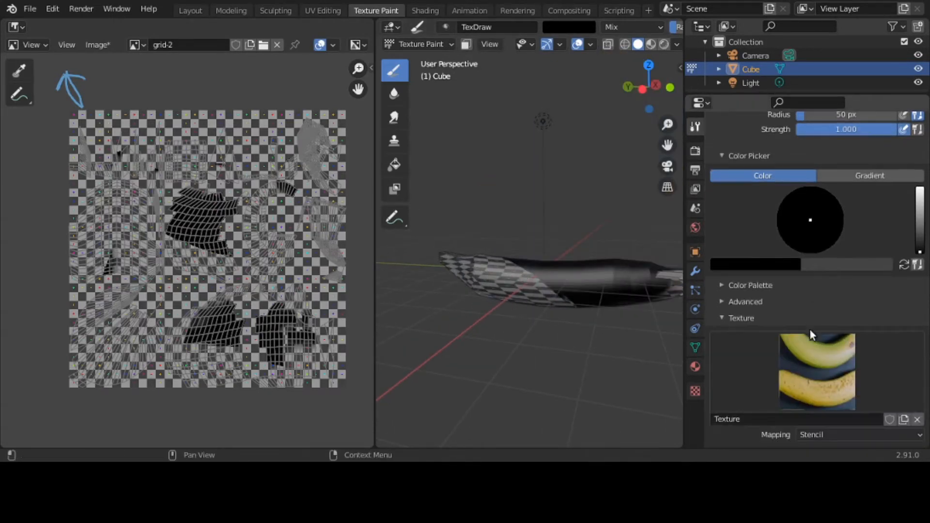
scroll(809, 330, "down", 3)
left_click(837, 325)
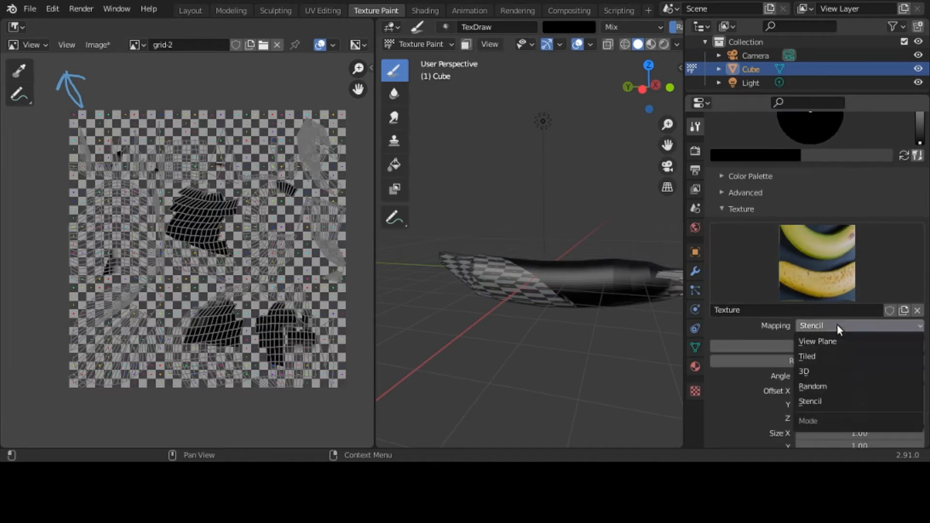
left_click(834, 338)
- Paint black strokes over the banana's checkered areas from two viewing angles using the View Plane mapping
mouse_move(484, 248)
left_mouse_down()
mouse_move(514, 273)
mouse_move(538, 280)
mouse_move(521, 300)
left_mouse_up()
middle_click_drag(522, 295, 529, 317)
mouse_move(530, 316)
left_mouse_down()
mouse_move(537, 333)
mouse_move(565, 298)
left_mouse_up()
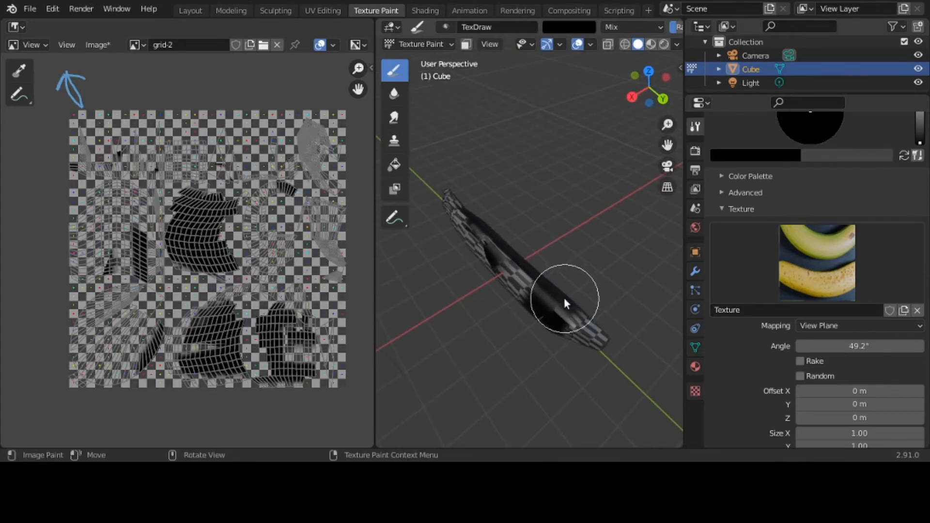
- Brighten the brush color to light gray, then paint a test stroke on the banana's middle and undo it
scroll(803, 220, "up", 4)
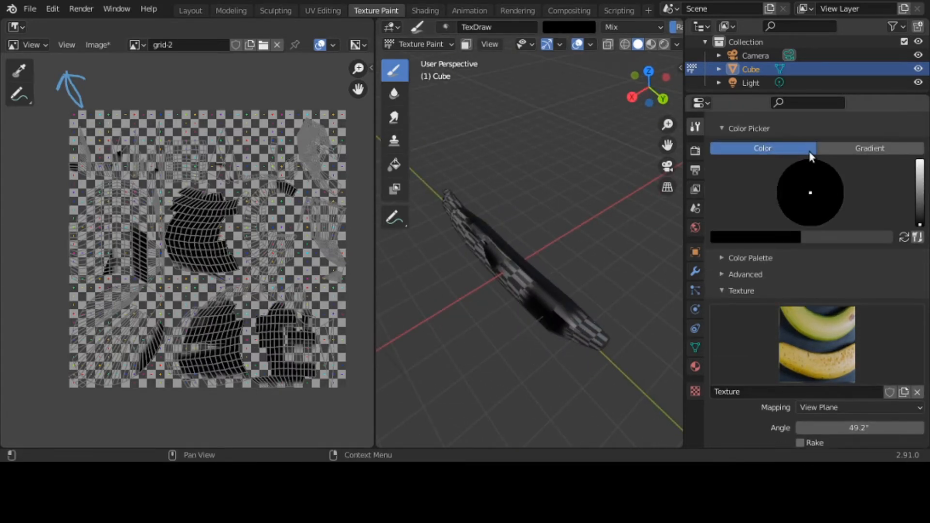
left_click_drag(919, 224, 919, 174)
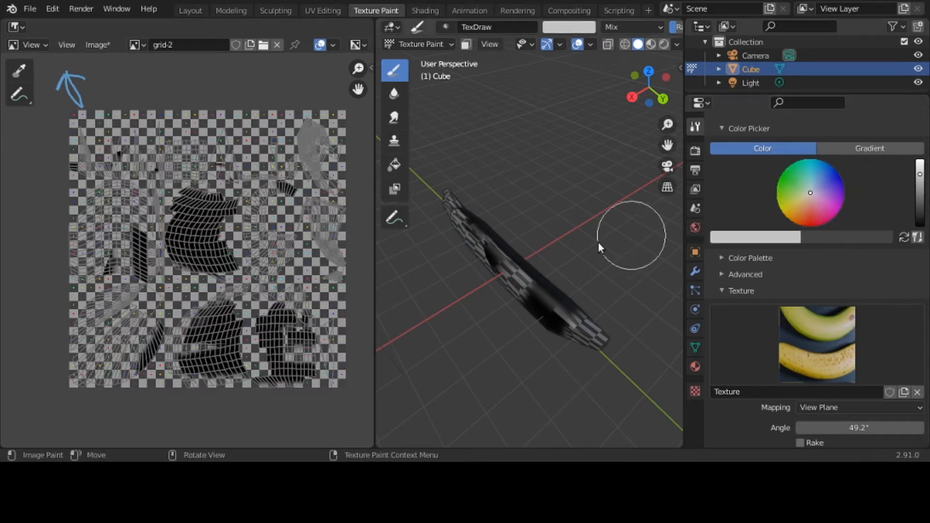
mouse_move(524, 278)
left_mouse_down()
mouse_move(556, 277)
mouse_move(490, 276)
mouse_move(521, 278)
left_mouse_up()
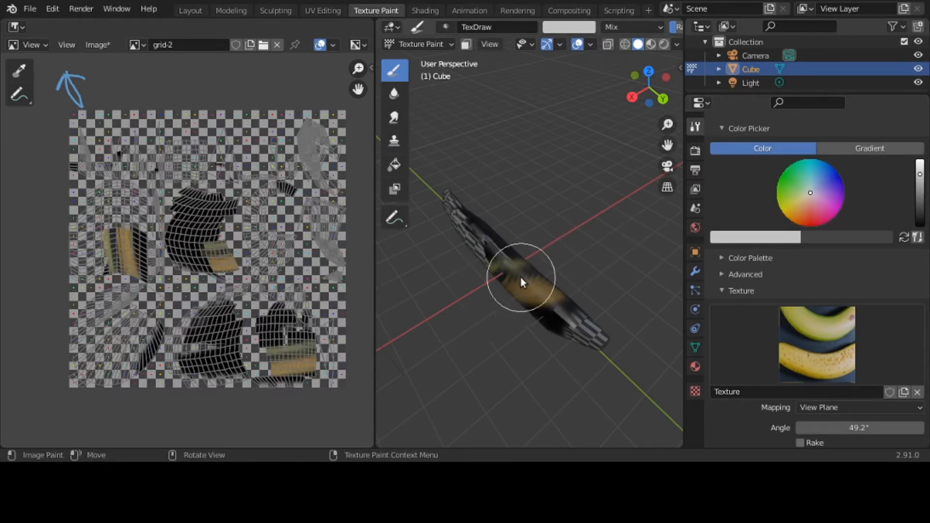
key("ctrl+z")
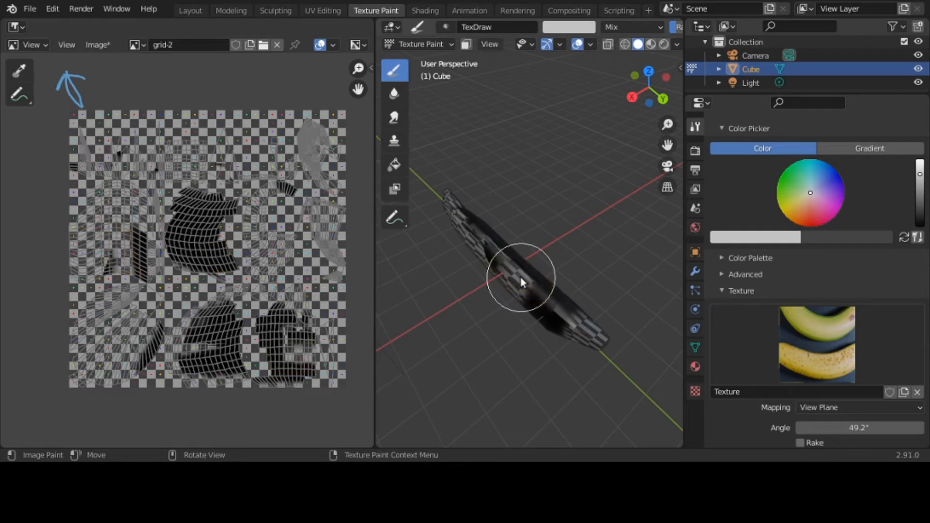
- Paint the banana photo texture along the length of the mesh and onto its underside
mouse_move(521, 278)
left_mouse_down()
mouse_move(556, 312)
mouse_move(472, 214)
mouse_move(496, 257)
mouse_move(603, 333)
left_mouse_up()
middle_click_drag(601, 335, 605, 216)
mouse_move(597, 247)
left_mouse_down()
mouse_move(526, 298)
mouse_move(591, 290)
left_mouse_up()
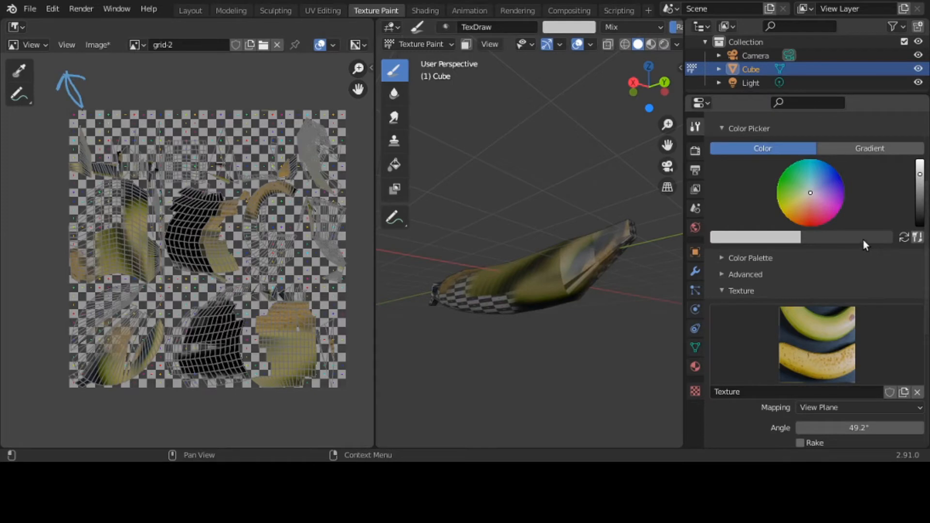
scroll(817, 206, "up", 3)
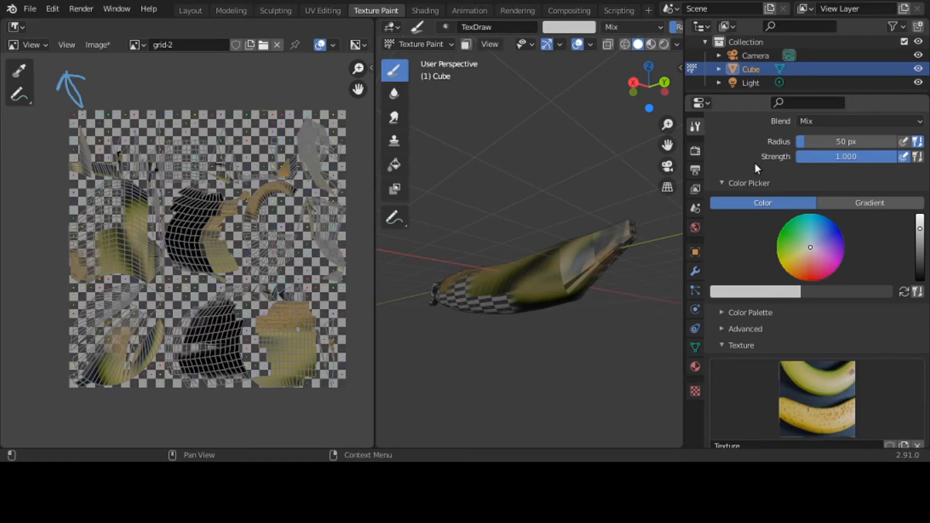
scroll(754, 164, "up", 4)
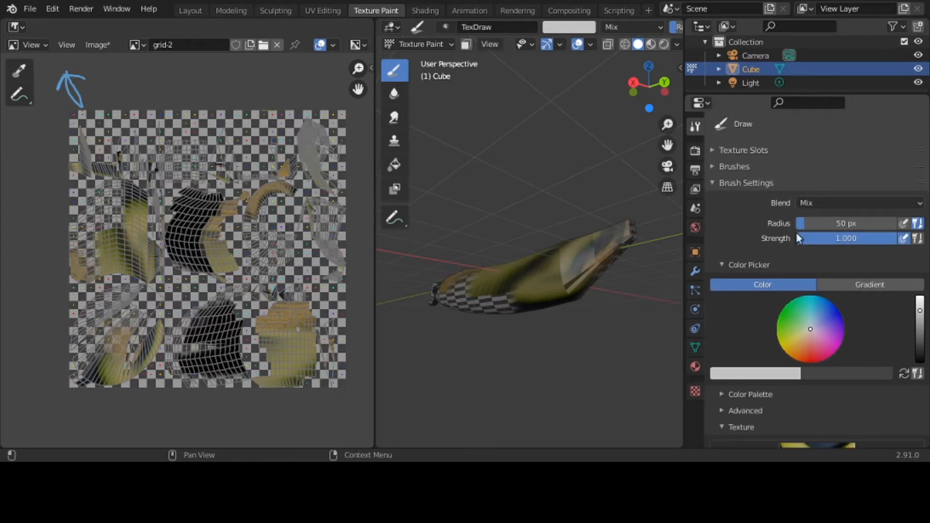
scroll(803, 247, "down", 3)
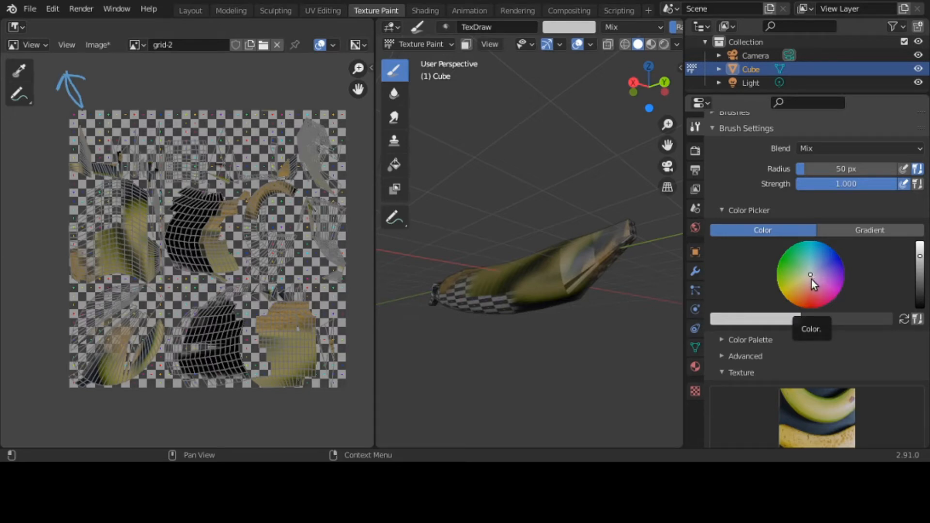
- Paint one more banana photo stroke toward the checkered end of the mesh, then undo all the banana photo strokes
mouse_move(568, 277)
left_mouse_down()
mouse_move(543, 272)
mouse_move(491, 297)
left_mouse_up()
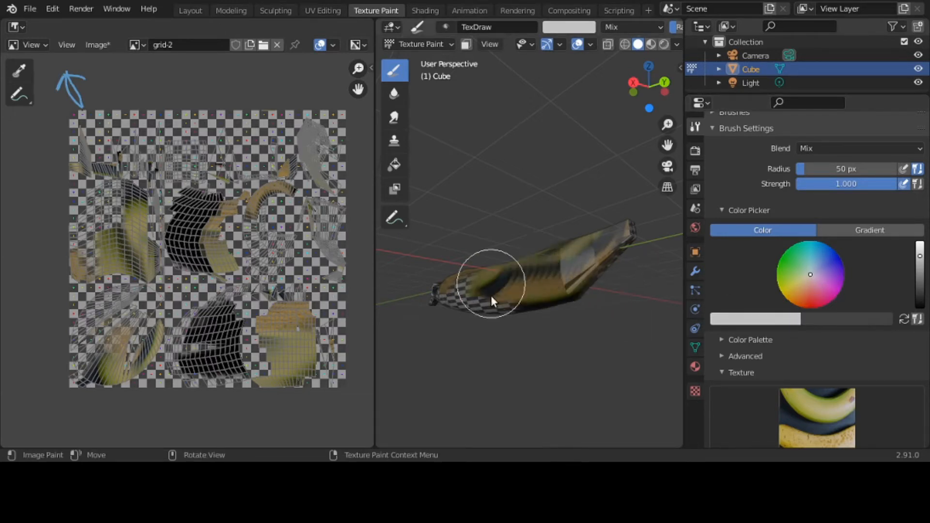
key("ctrl+z")
key("ctrl+z")
key("ctrl+z")
key("ctrl+z")
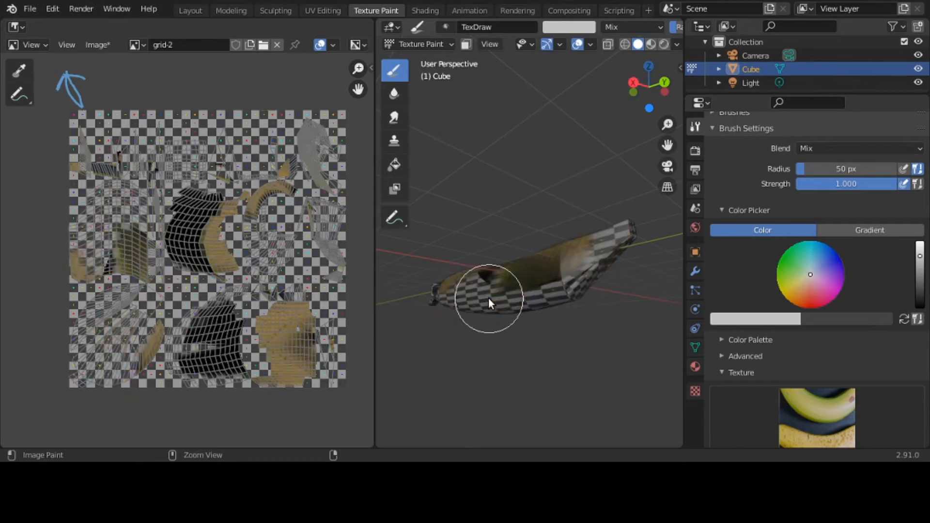
key("ctrl+z")
key("ctrl+z")
key("ctrl+z")
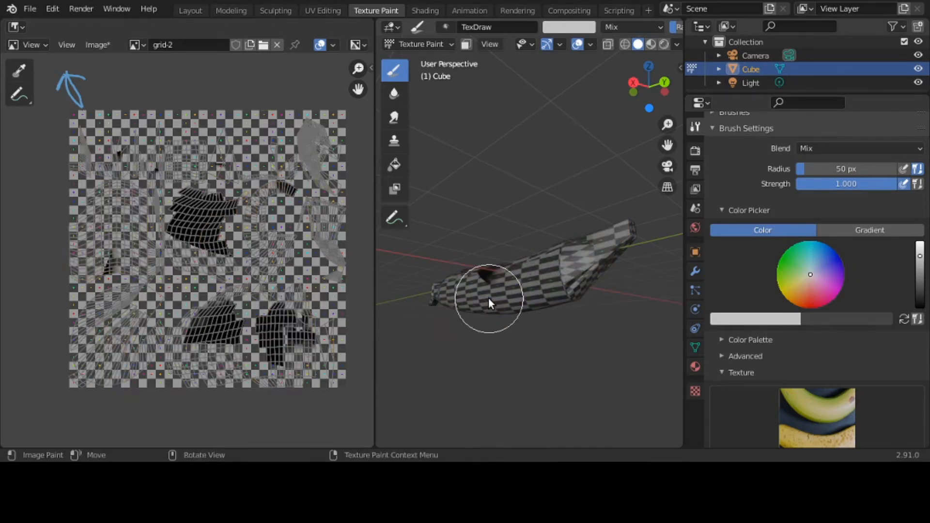
- Undo the earlier black strokes and brush changes, returning to the black brush color and Stencil mapping
mouse_move(488, 297)
middle_mouse_down()
mouse_move(508, 355)
mouse_move(535, 370)
middle_mouse_up()
key("ctrl+z")
key("ctrl+z")
key("ctrl+z")
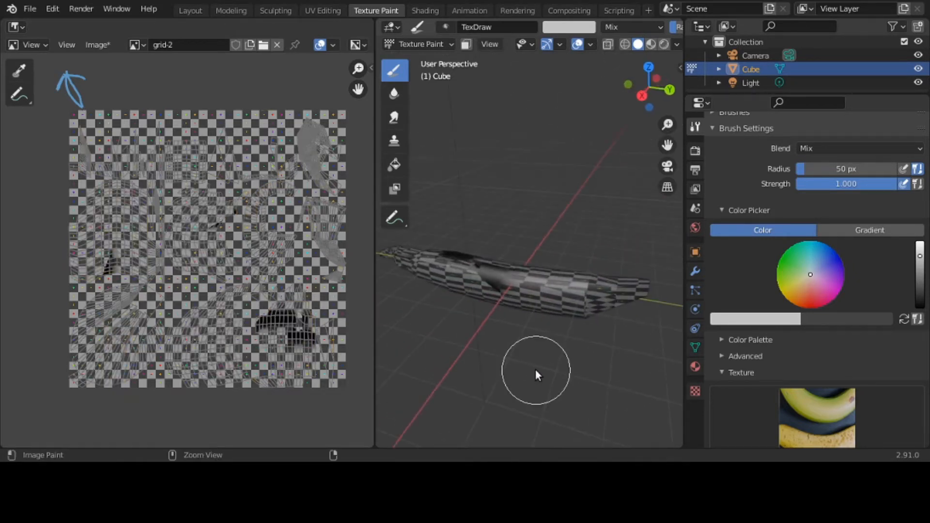
key("ctrl+z")
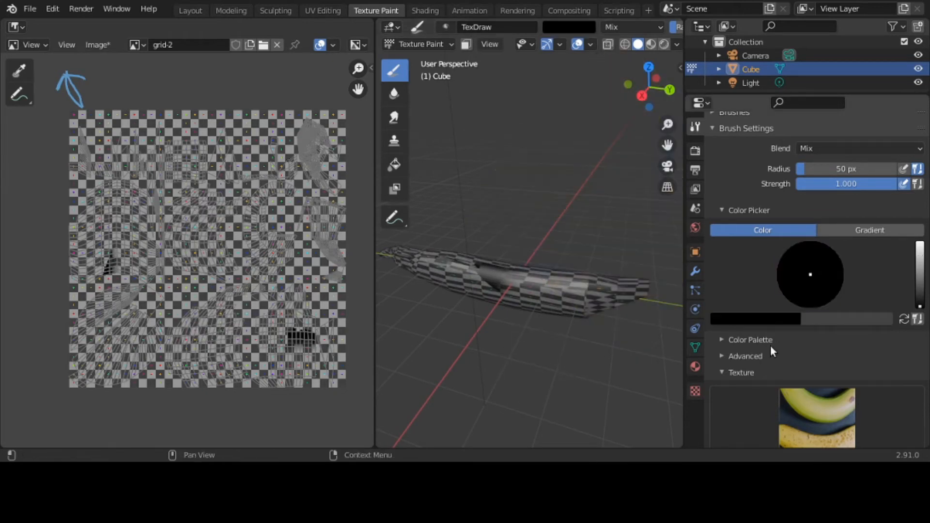
- Look through the Draw tool's brush options, then collapse the Texture and Brush Settings sections
scroll(807, 343, "down", 3)
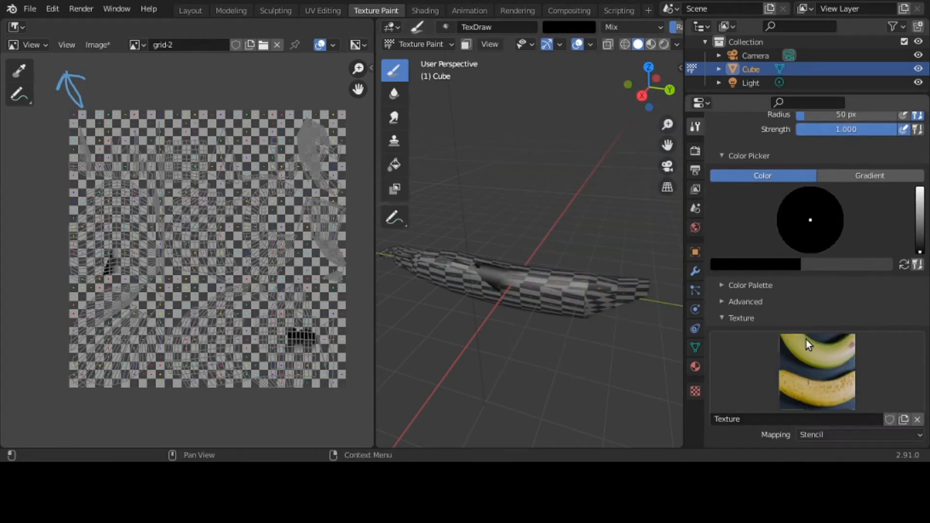
scroll(806, 343, "up", 3)
scroll(806, 339, "up", 2)
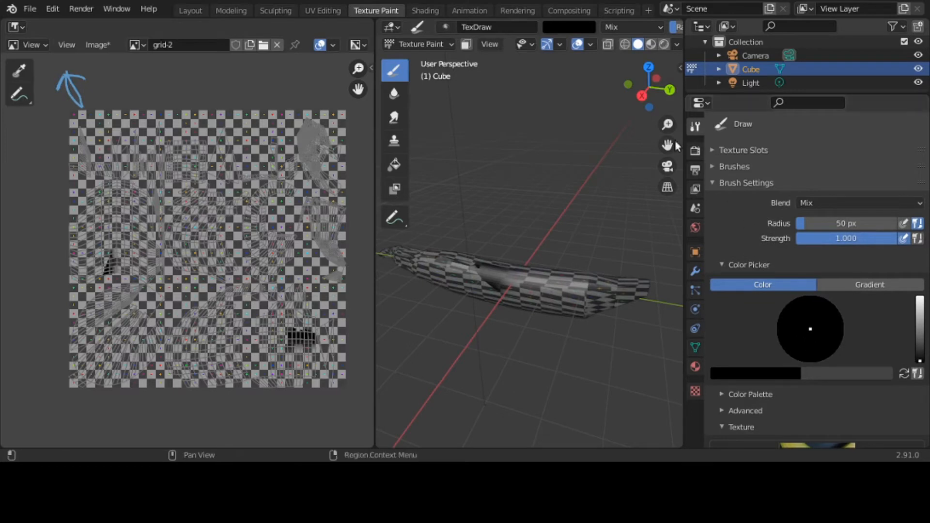
scroll(796, 198, "down", 5)
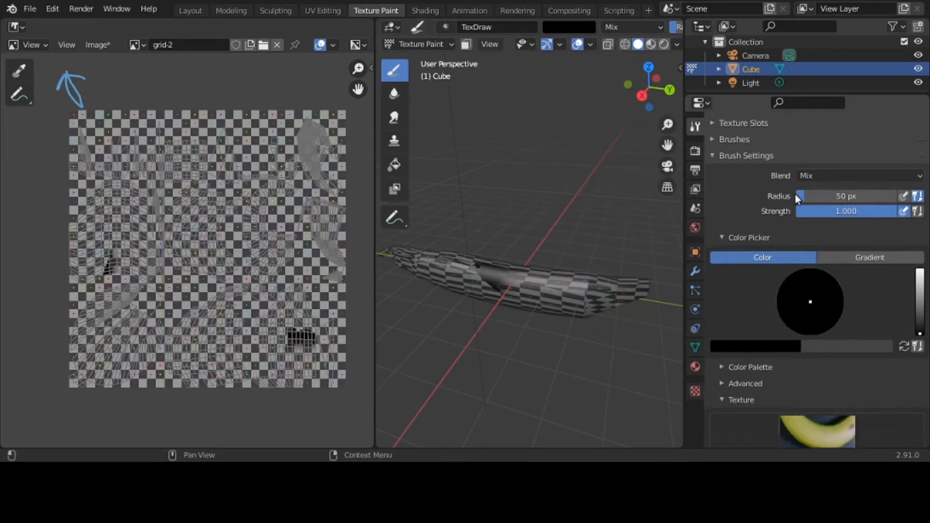
scroll(796, 198, "down", 2)
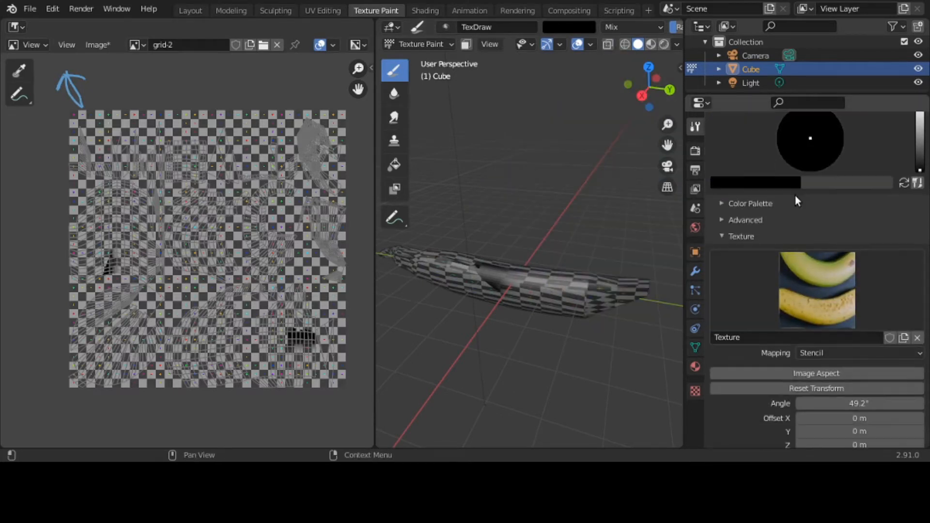
left_click(743, 237)
scroll(743, 181, "up", 3)
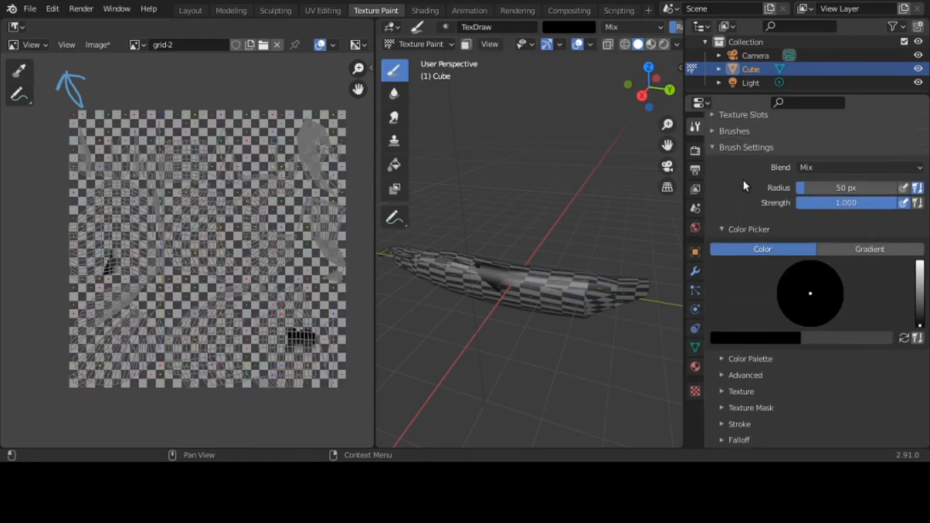
scroll(745, 185, "up", 1)
left_click(741, 177)
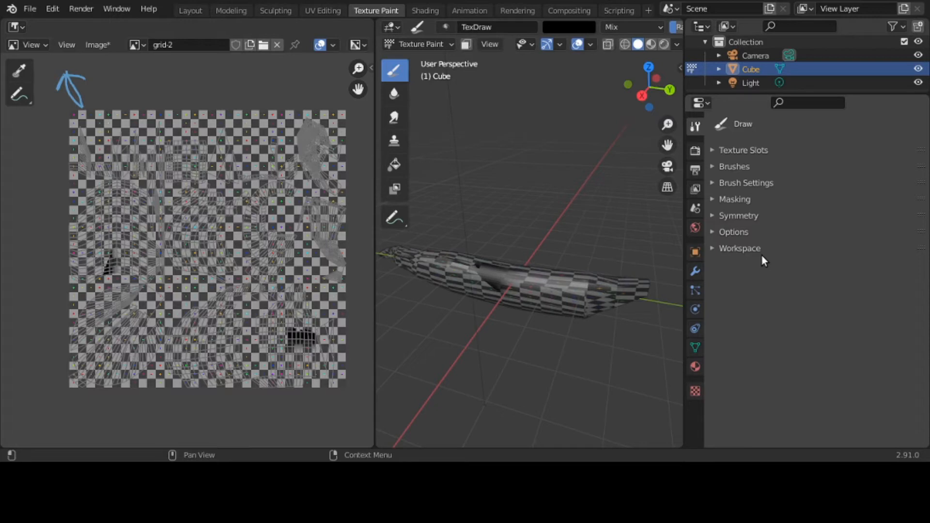
- Expand Brush Settings and examine the Brushes, Color Palette and Advanced options, closing each of those three after viewing
left_click(761, 185)
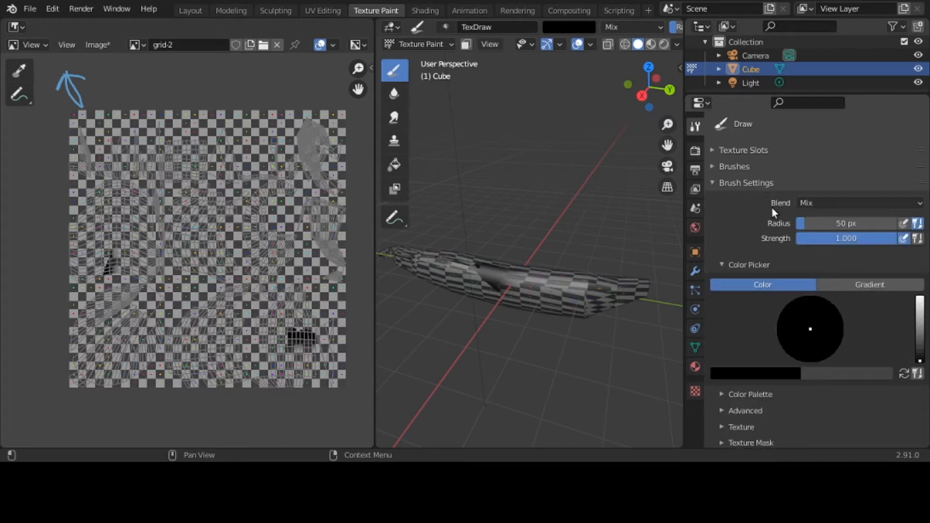
scroll(771, 207, "down", 3)
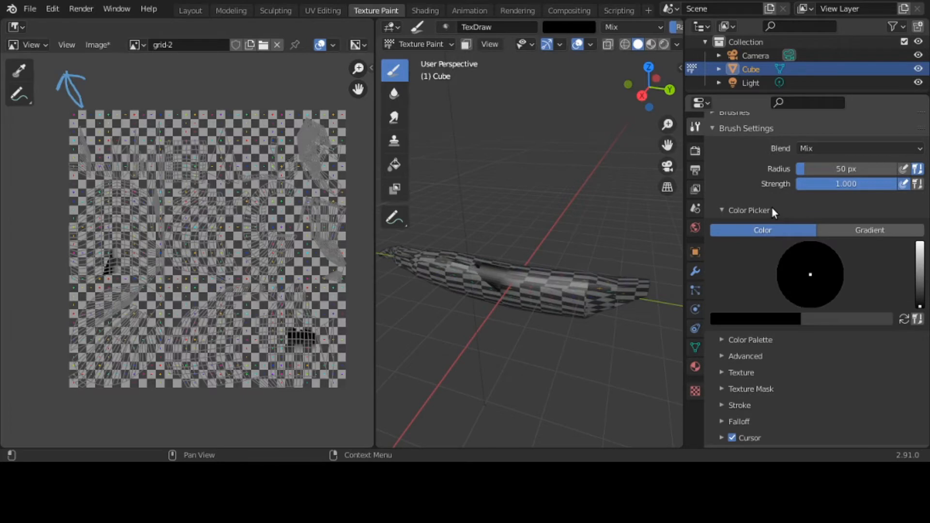
scroll(771, 207, "up", 3)
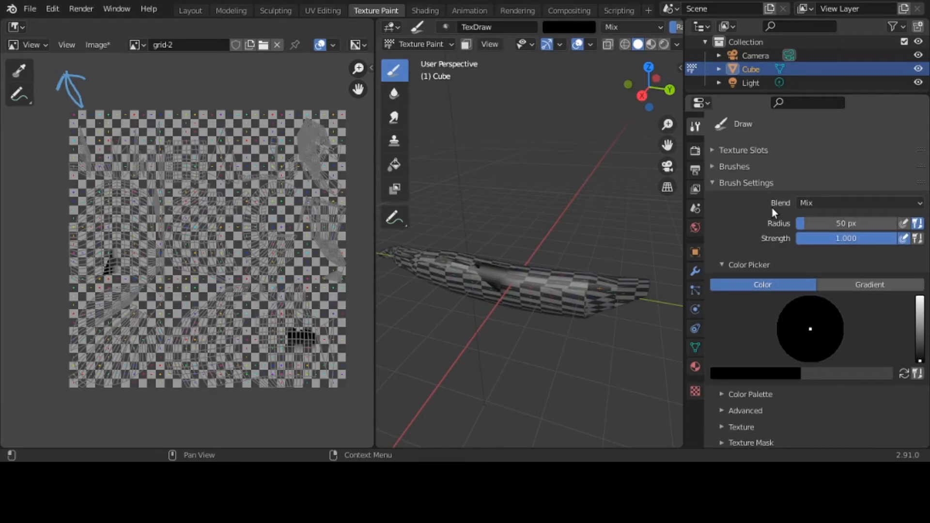
left_click(758, 171)
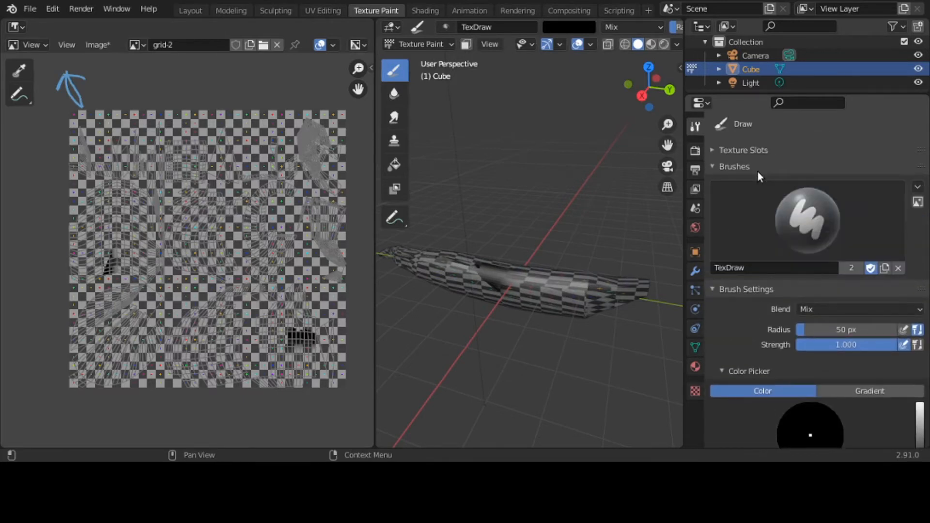
left_click(757, 172)
scroll(757, 171, "down", 6)
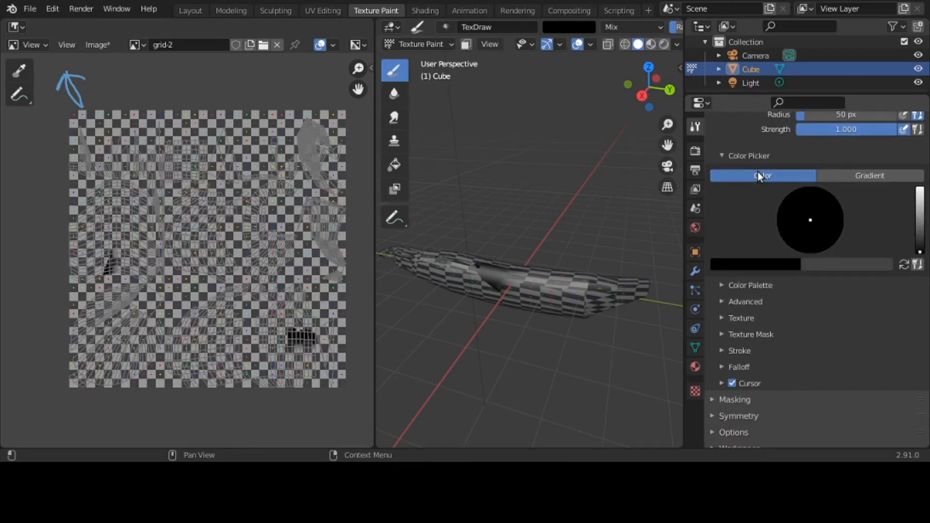
left_click(774, 271)
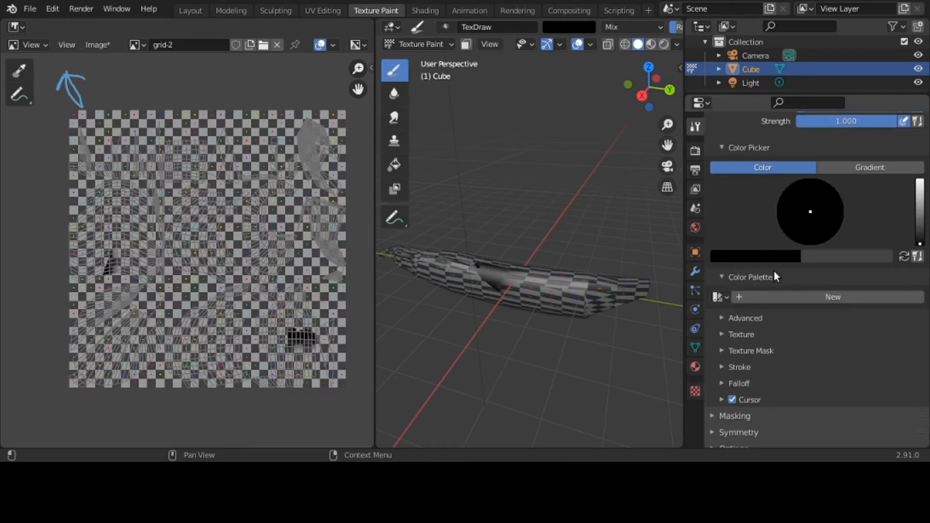
left_click(774, 271)
scroll(770, 294, "up", 5)
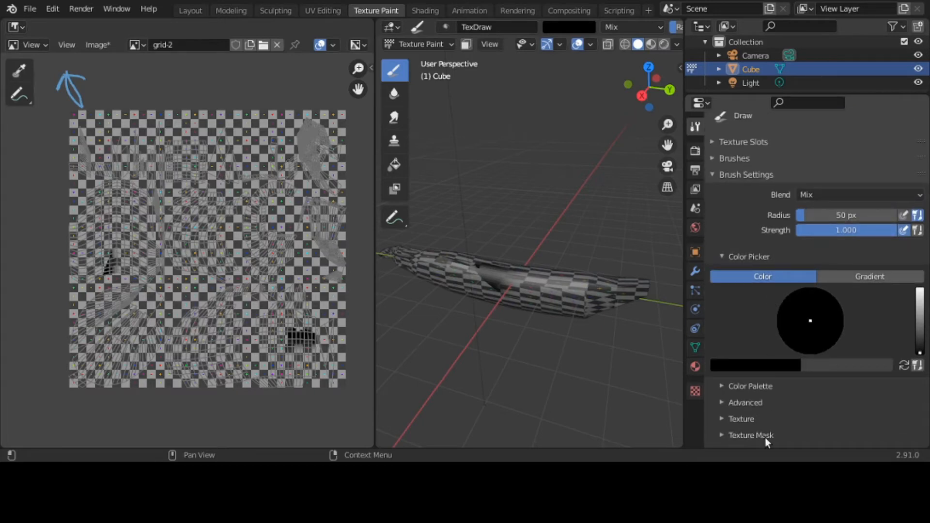
scroll(782, 360, "down", 5)
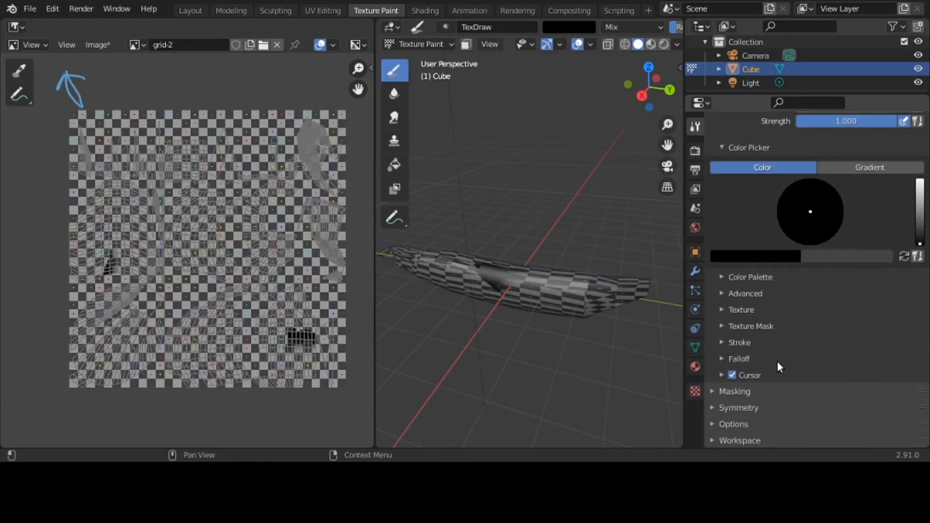
left_click(761, 294)
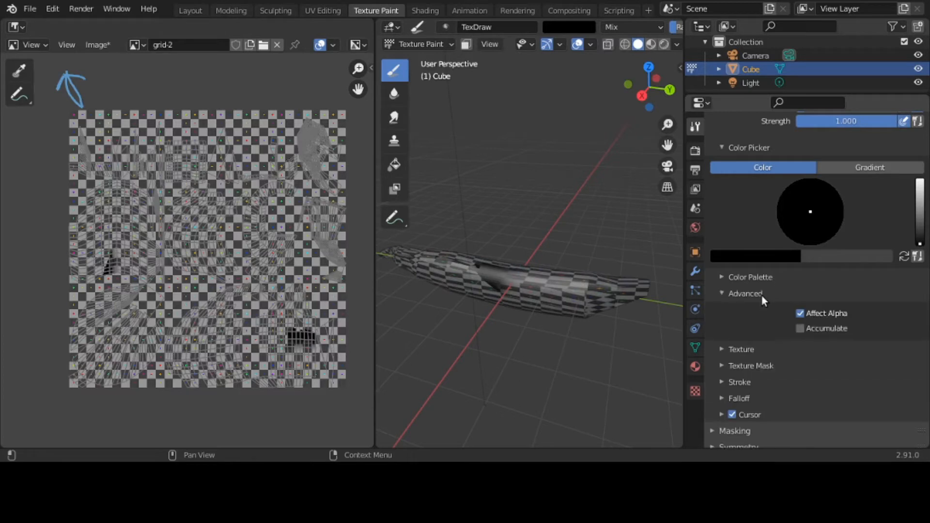
left_click(760, 295)
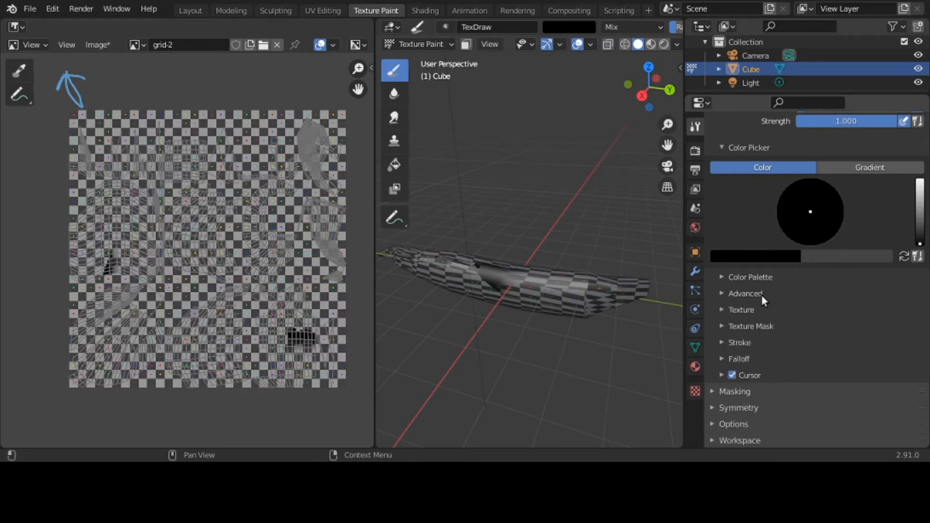
- Examine the banana's material properties with the grid-2 base color, then return to the Draw tool's settings
left_click(694, 367)
scroll(849, 304, "down", 4)
scroll(848, 305, "down", 5)
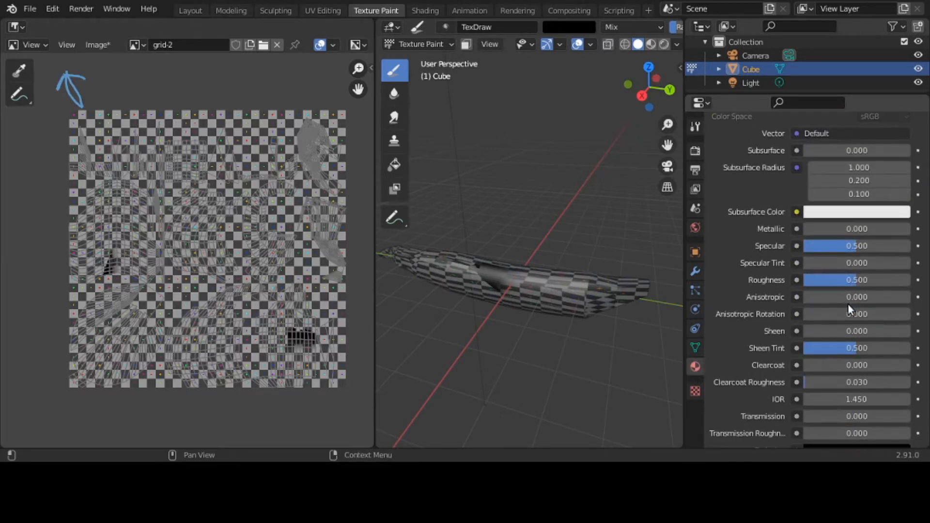
scroll(848, 305, "up", 8)
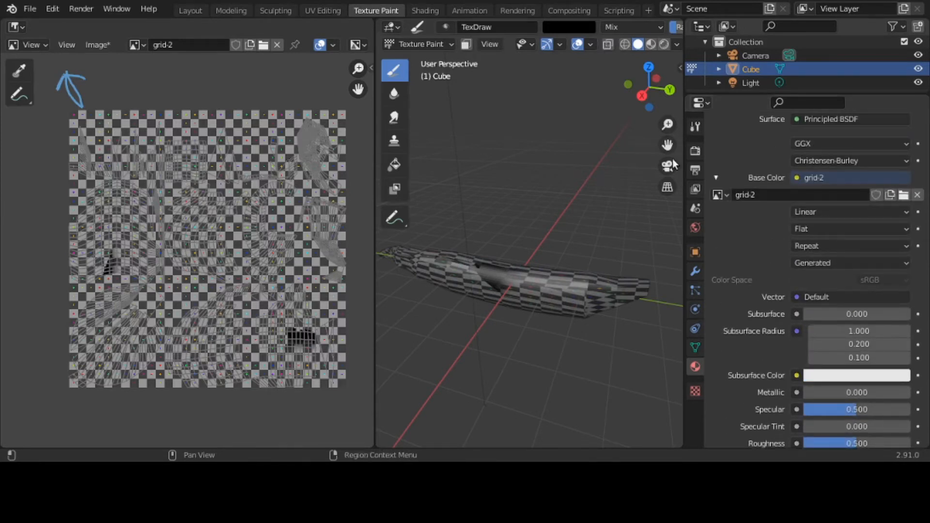
left_click(695, 127)
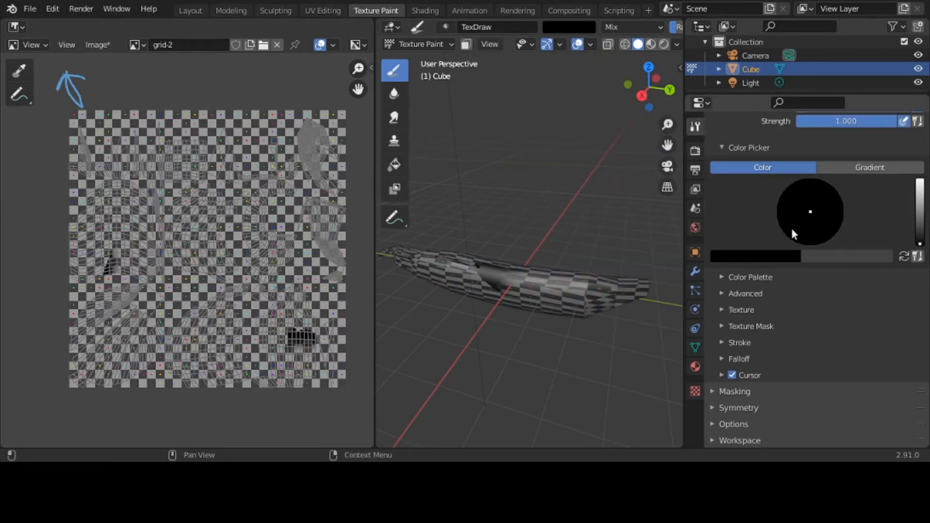
- Review the Color Palette, Advanced and Texture options again, and look through the full Brush Settings section
left_click(769, 276)
left_click(768, 277)
left_click(762, 289)
left_click(762, 288)
left_click(761, 309)
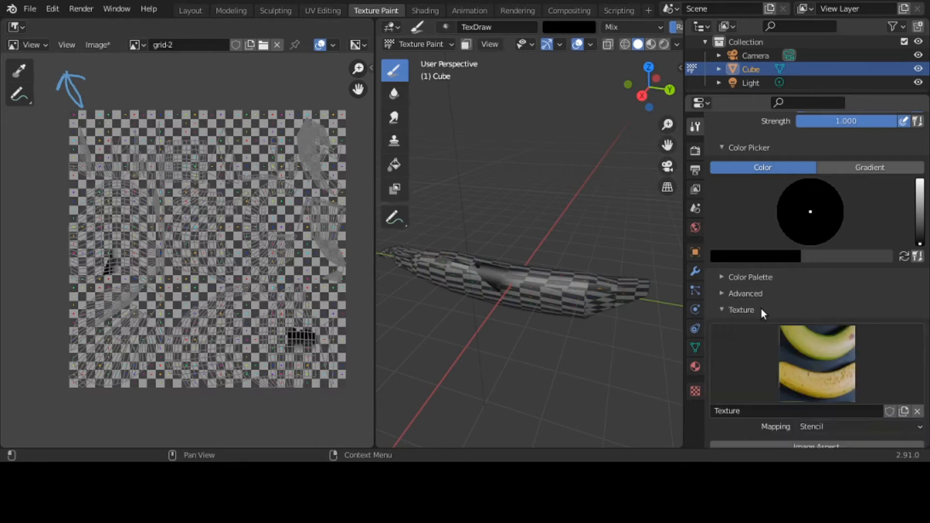
left_click(760, 309)
scroll(772, 270, "up", 3)
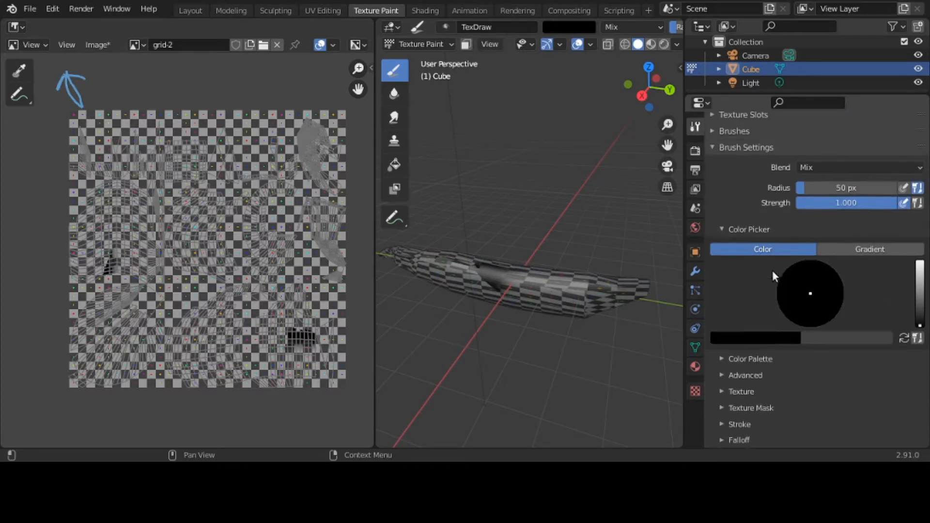
scroll(772, 276, "up", 2)
left_click(748, 172)
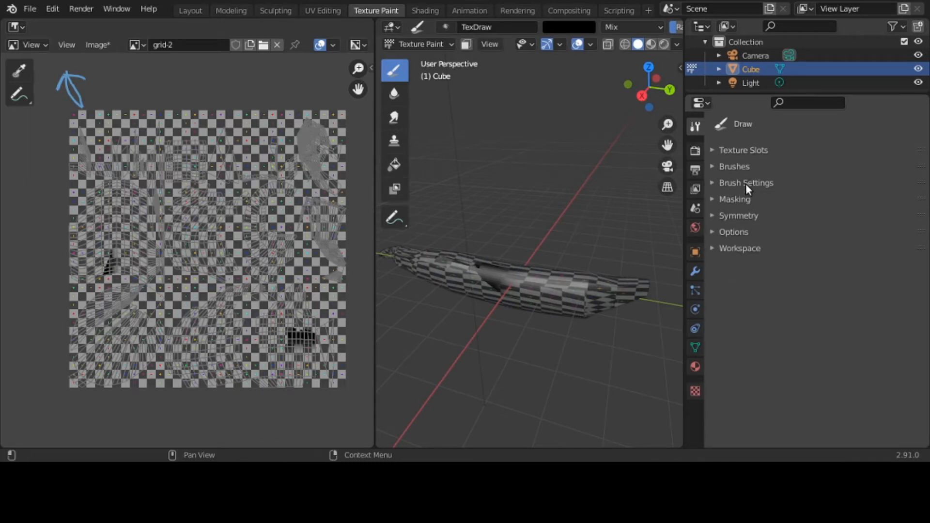
left_click(746, 184)
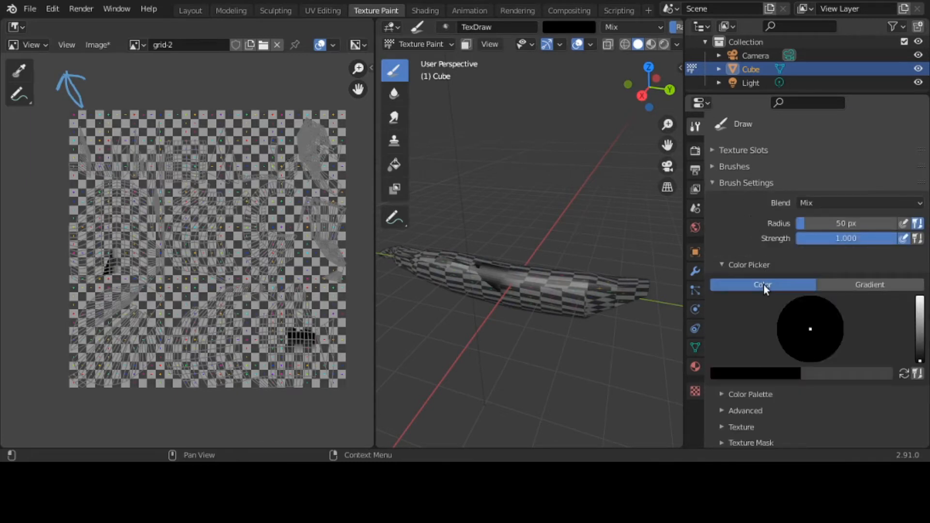
scroll(763, 284, "down", 8)
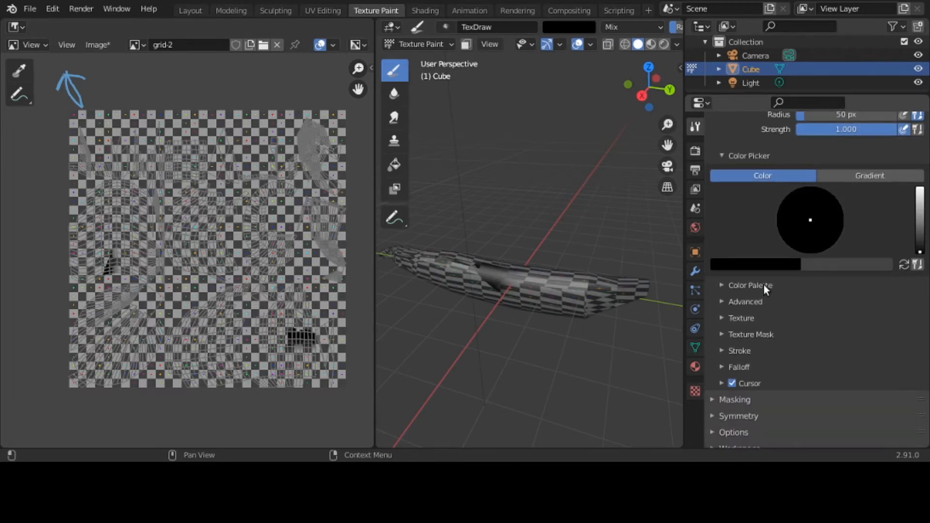
scroll(763, 284, "up", 6)
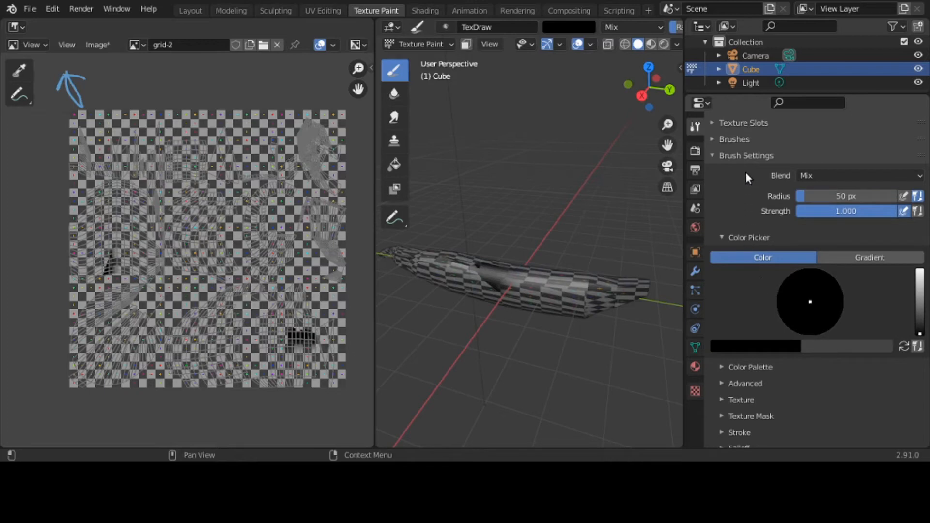
scroll(744, 171, "down", 7)
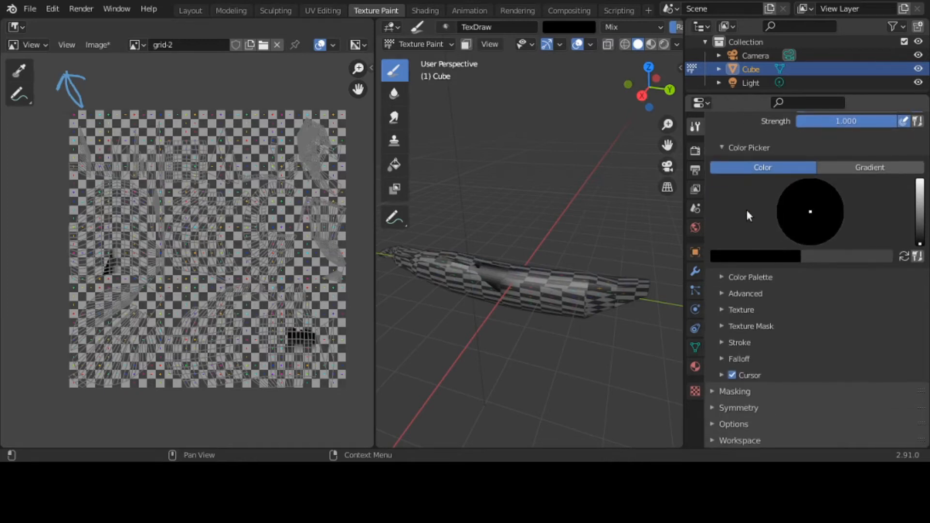
- Brighten the brush color to light gray, paint a short stencil test stroke on the banana's middle, and undo both
left_click(768, 310)
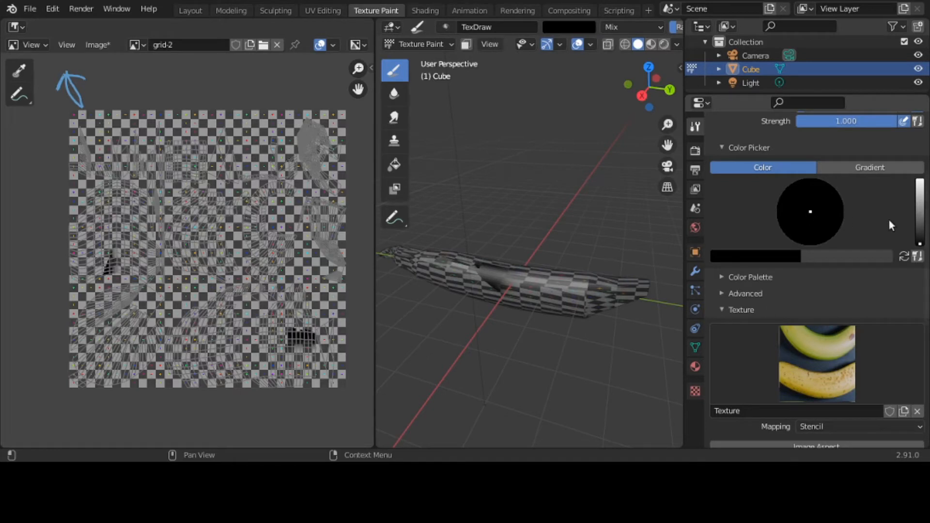
left_click_drag(918, 241, 919, 196)
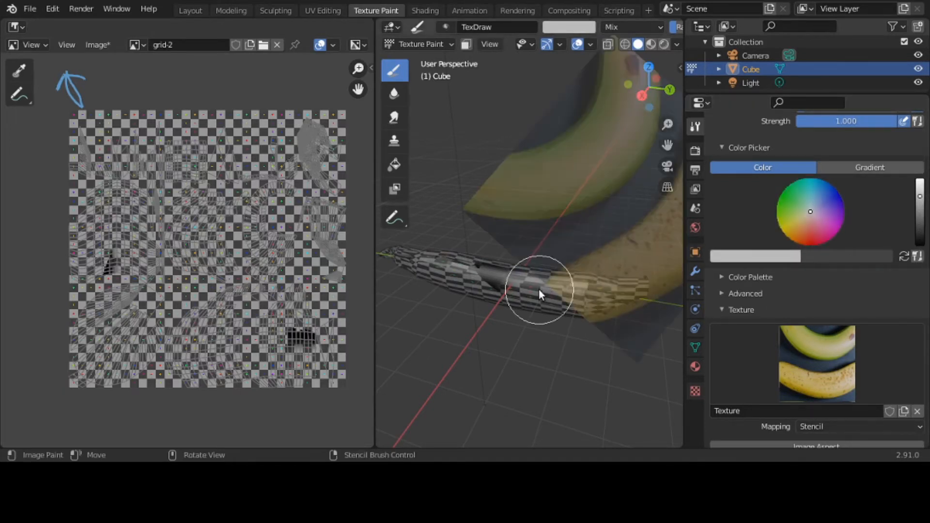
left_click_drag(534, 310, 533, 302)
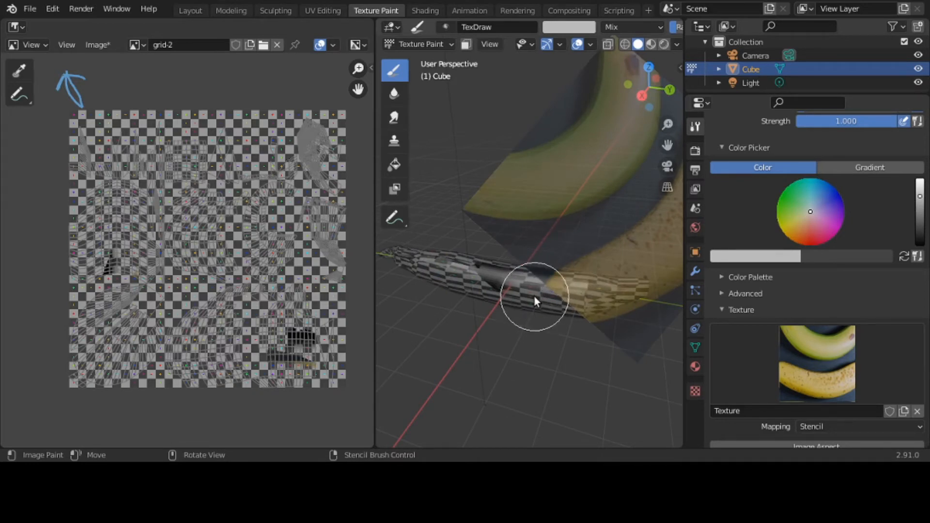
key("ctrl+z")
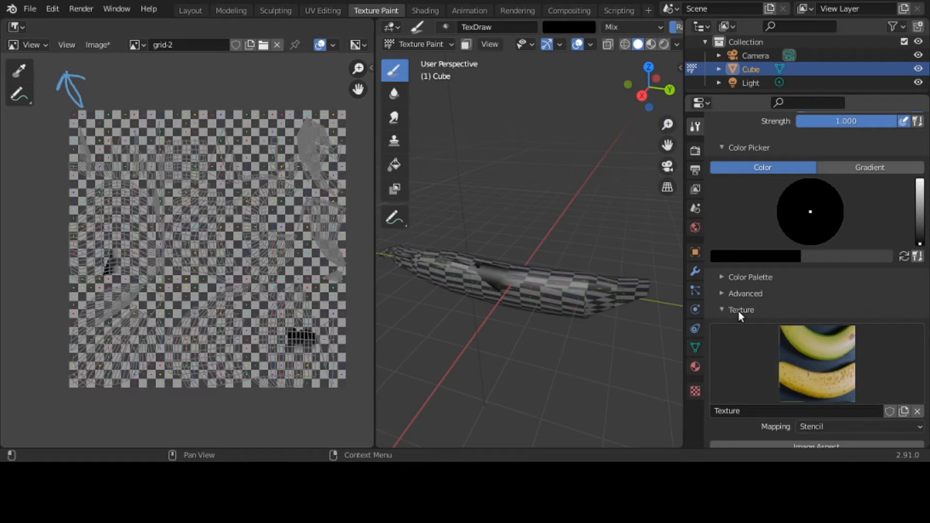
- Switch the brush texture's mapping to View Plane and rename the texture Banna-Texture
scroll(738, 309, "down", 3)
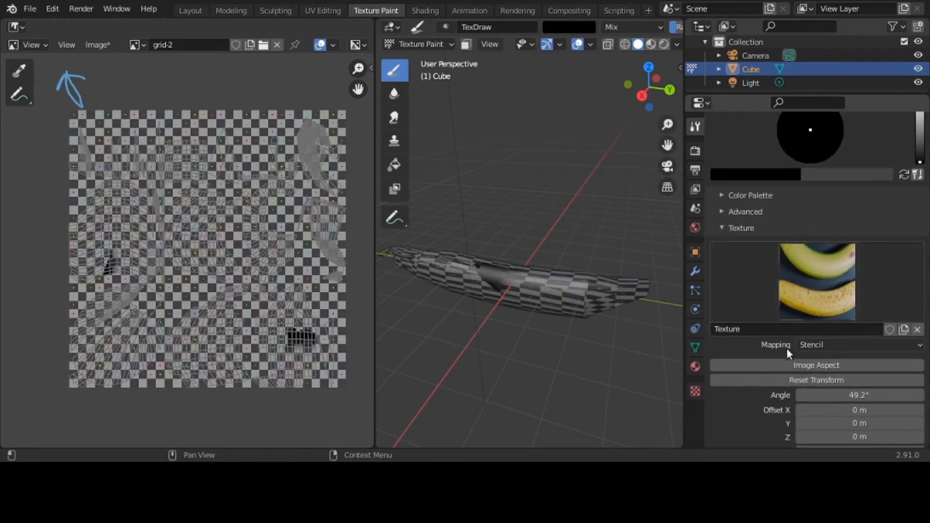
left_click(831, 344)
left_click(828, 359)
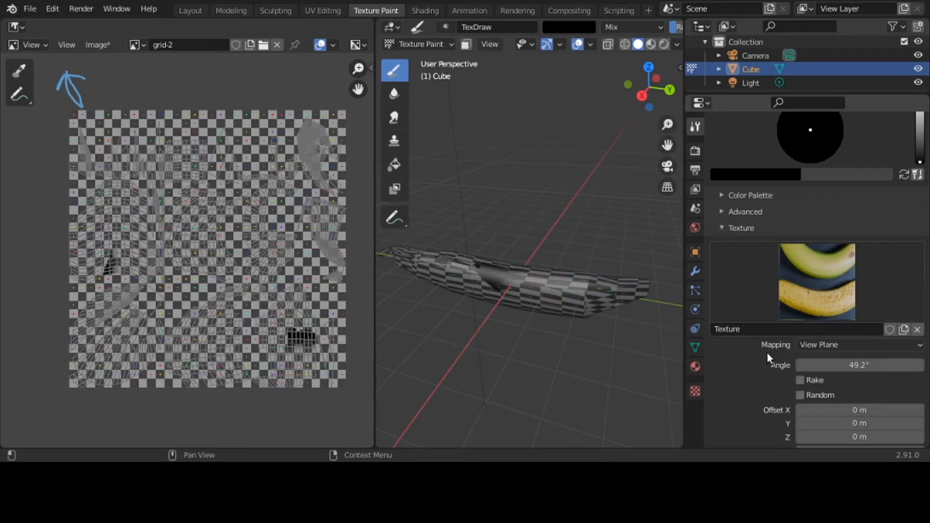
double_click(732, 329)
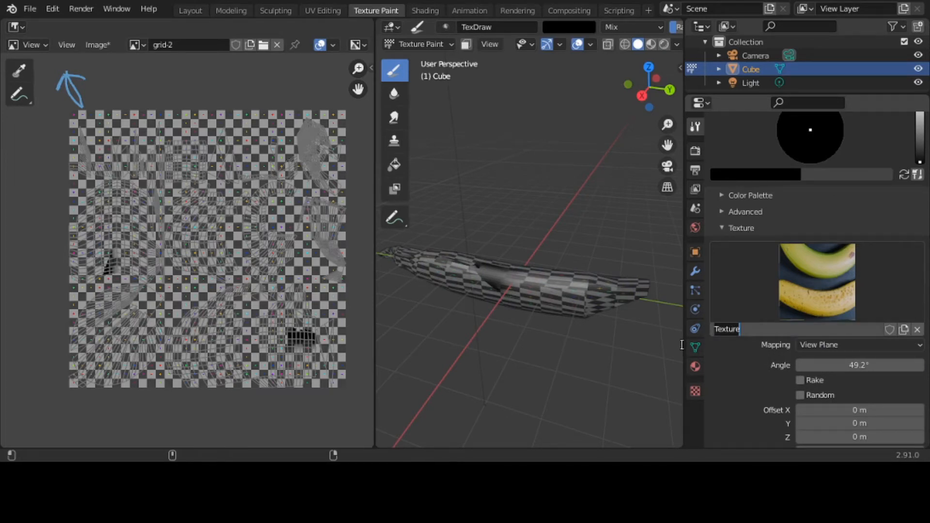
type("Ban")
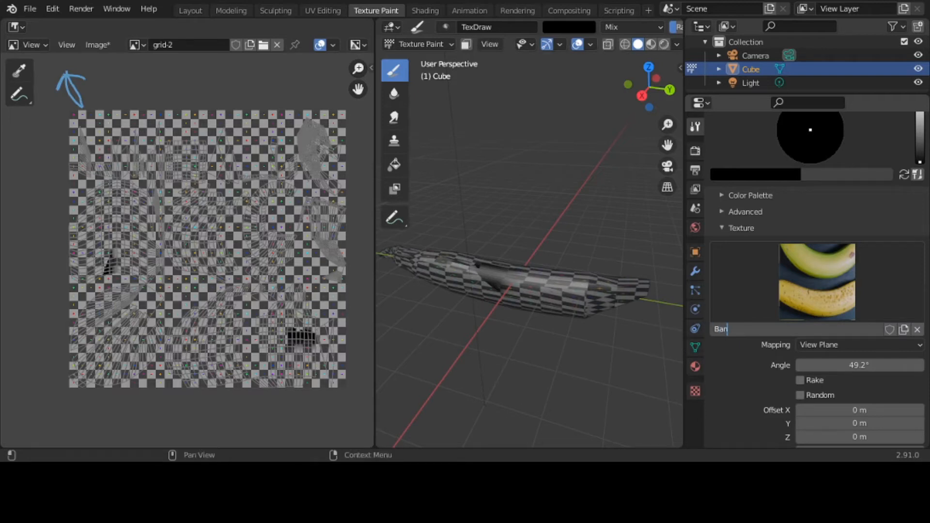
type("na-Texture")
- Set the brush texture's mapping back to Stencil and widen the 3D viewport over the image editor
left_click(826, 345)
left_click(826, 345)
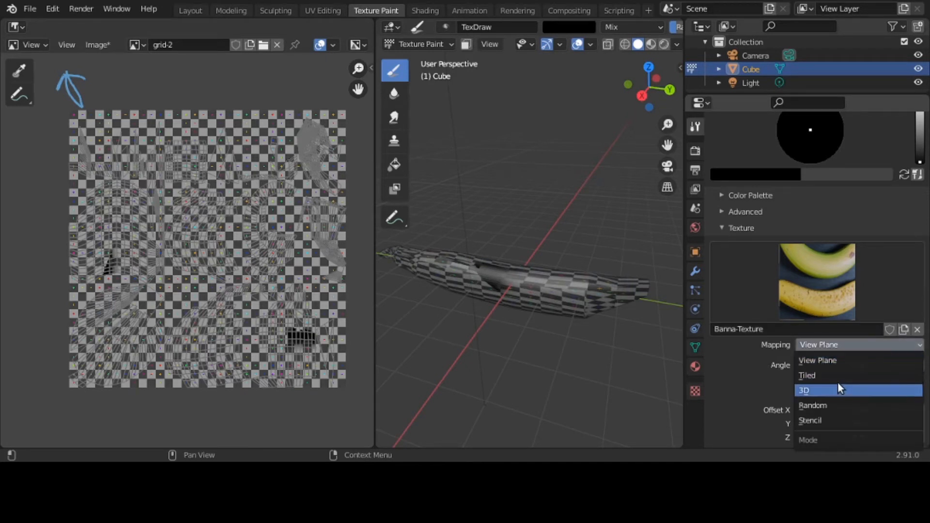
left_click(847, 420)
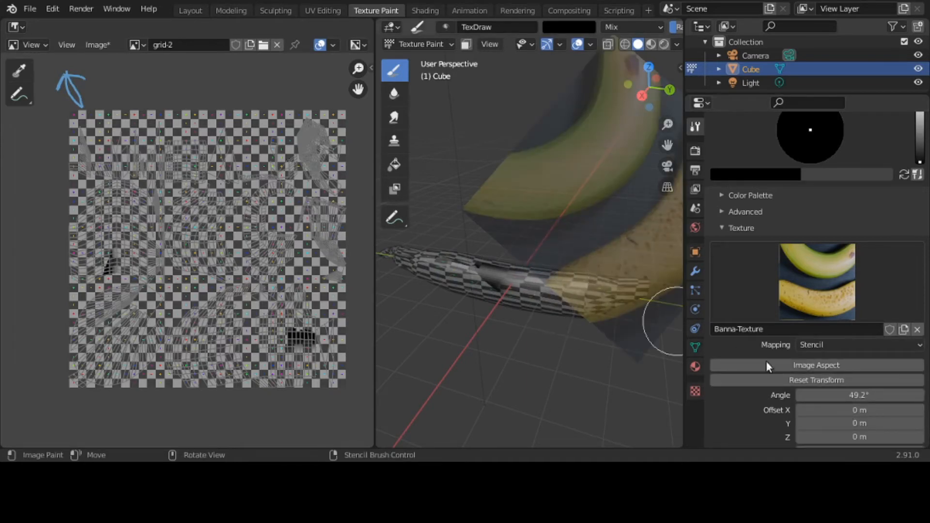
left_click_drag(376, 297, 173, 288)
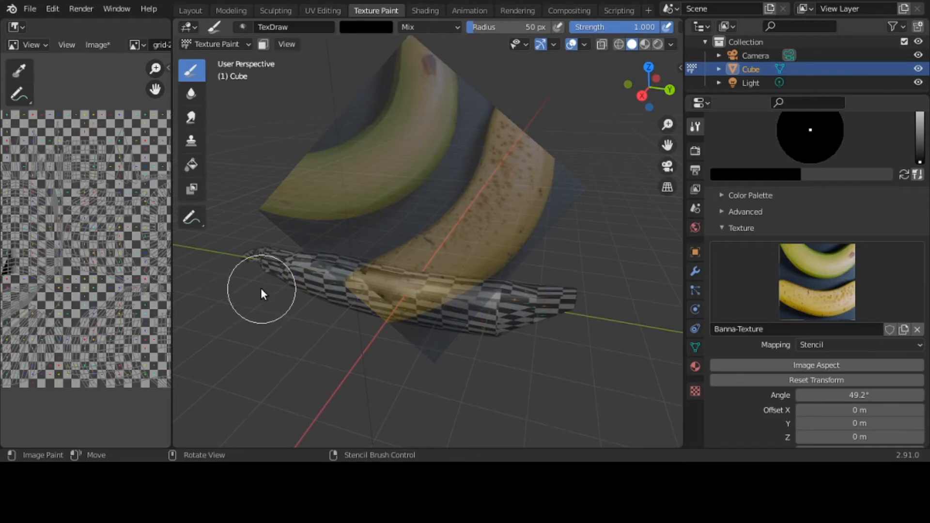
- With the Draw tool active, rotate the banana photo stencil partway toward upright over the model
left_click(196, 216)
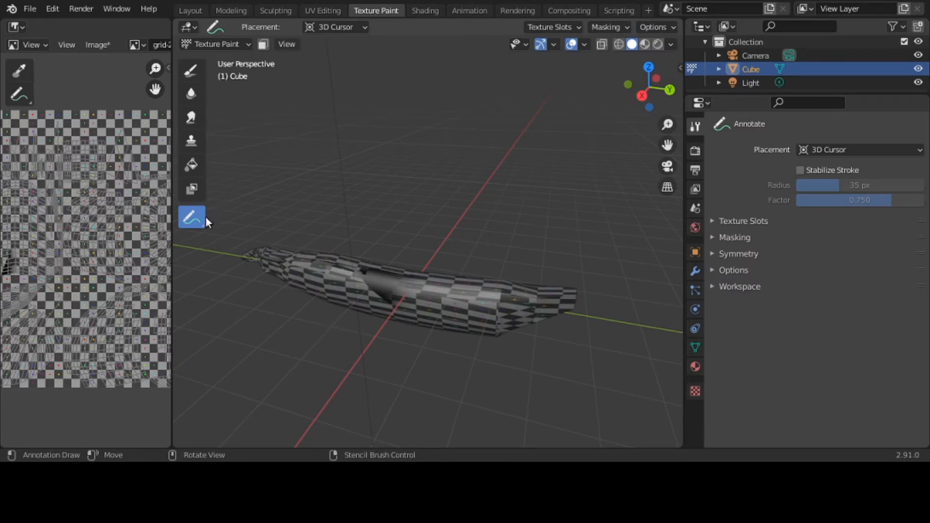
left_click(191, 71)
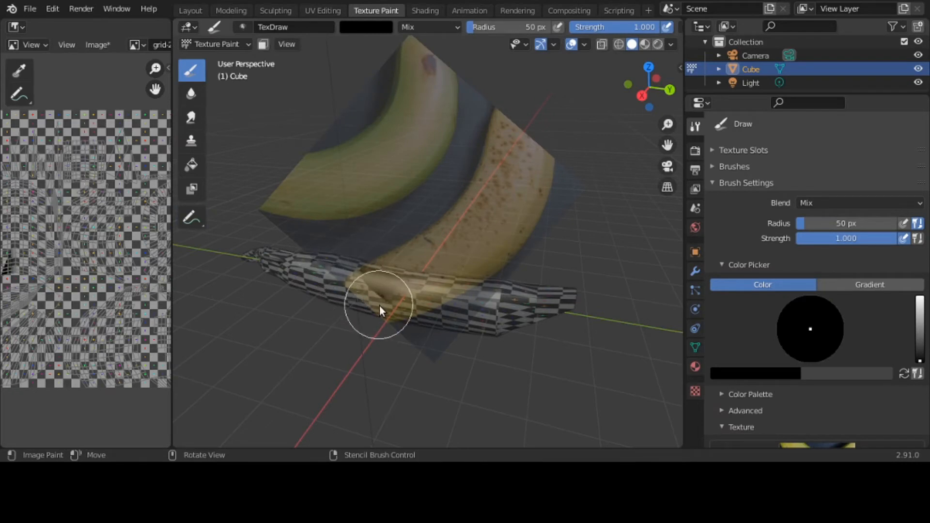
key("ctrl")
middle_click_drag(380, 306, 353, 289, "ctrl")
right_click_drag(354, 292, 308, 272, "ctrl")
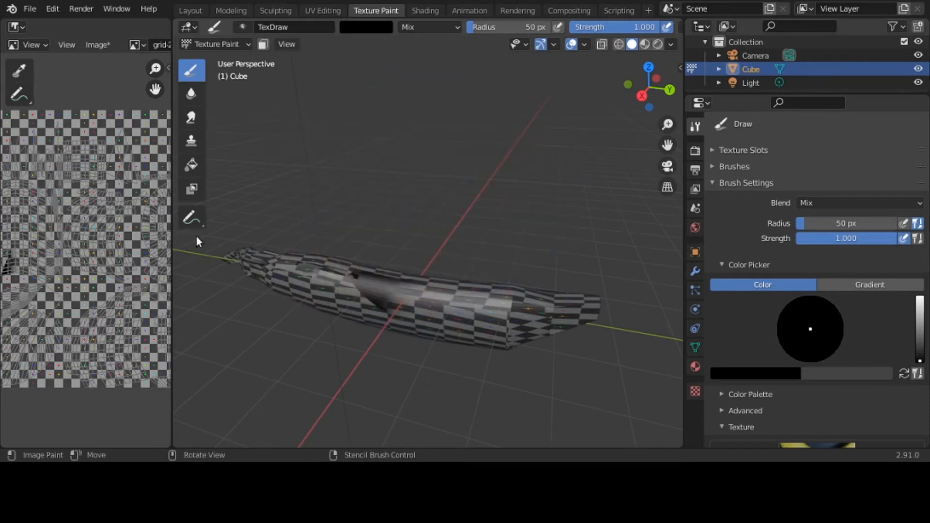
- Handwrite the annotation "Ctrl - Right Mouse button" below the banana model
left_click(191, 219)
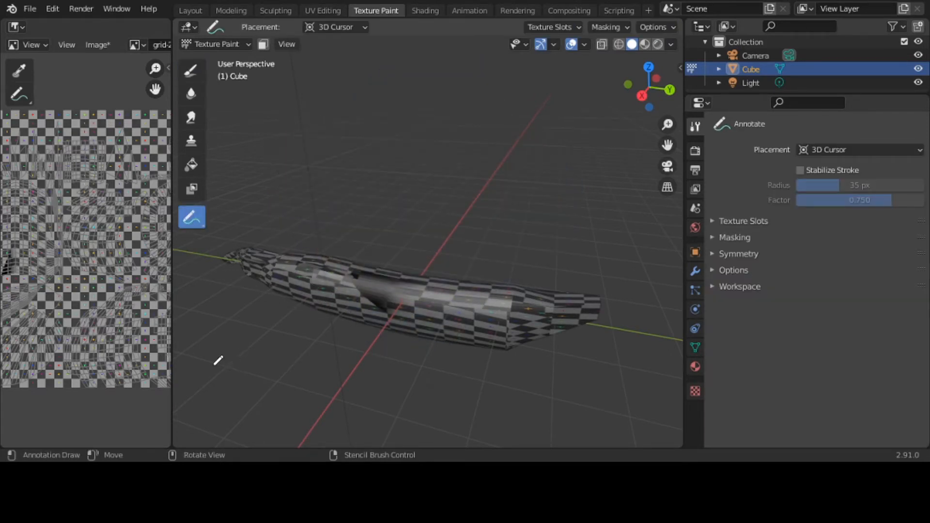
mouse_move(209, 350)
left_mouse_down()
mouse_move(209, 384)
mouse_move(226, 375)
left_mouse_up()
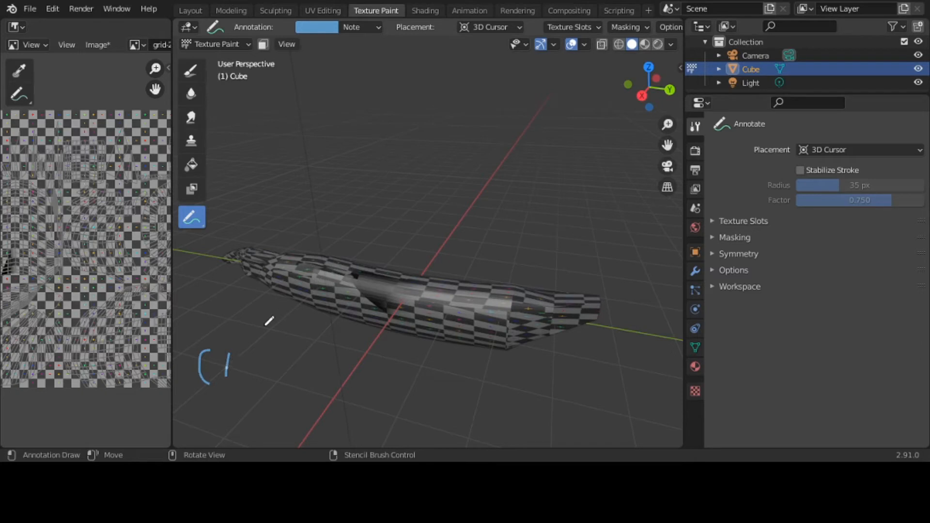
mouse_move(217, 365)
left_mouse_down()
mouse_move(260, 361)
mouse_move(297, 384)
mouse_move(338, 369)
mouse_move(392, 398)
left_mouse_up()
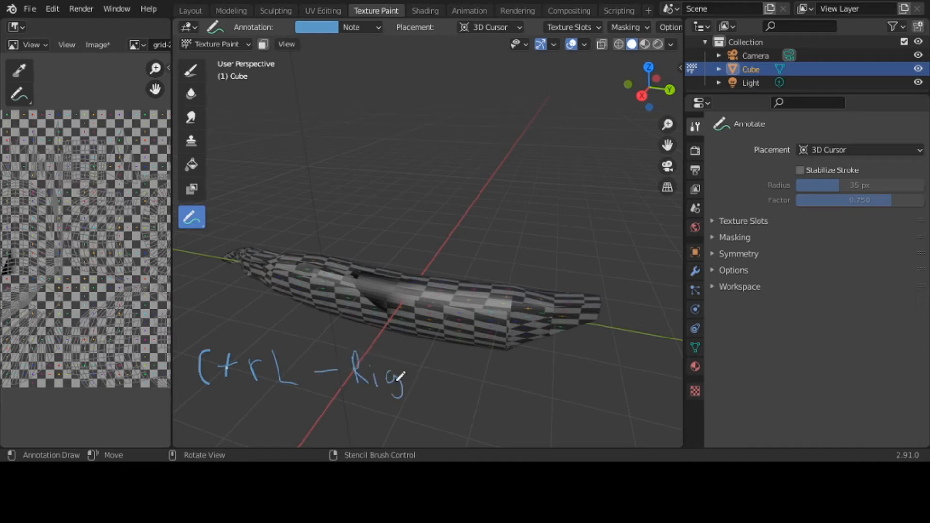
mouse_move(399, 351)
left_mouse_down()
mouse_move(417, 387)
mouse_move(440, 375)
mouse_move(515, 386)
mouse_move(524, 366)
mouse_move(554, 381)
left_mouse_up()
mouse_move(570, 371)
left_mouse_down()
mouse_move(594, 362)
mouse_move(588, 379)
left_mouse_up()
mouse_move(391, 408)
left_mouse_down()
mouse_move(392, 433)
mouse_move(444, 423)
mouse_move(452, 407)
mouse_move(465, 419)
mouse_move(479, 398)
left_mouse_up()
mouse_move(471, 403)
left_mouse_down()
mouse_move(469, 416)
mouse_move(479, 401)
mouse_move(508, 407)
left_mouse_up()
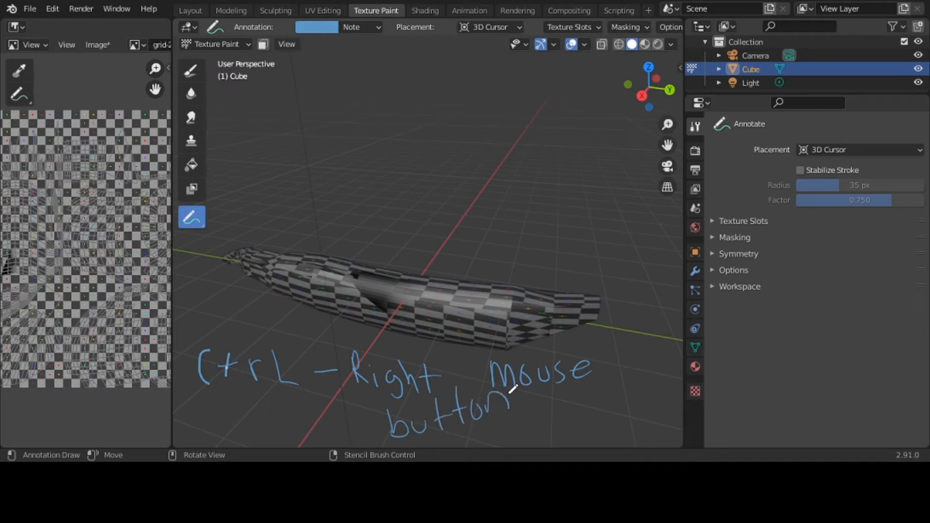
- Return to the Draw tool and rotate the banana stencil further until the photo stands nearly upright
left_click(191, 70)
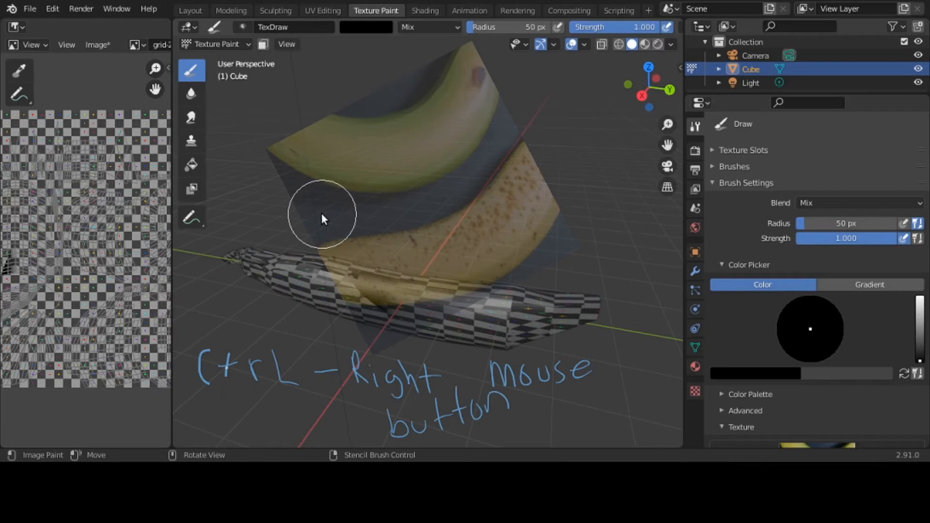
mouse_move(322, 214)
right_mouse_down("ctrl")
mouse_move(300, 206)
mouse_move(283, 127)
mouse_move(311, 203)
mouse_move(281, 132)
mouse_move(290, 166)
right_mouse_up("ctrl")
- Add the handwritten annotation "Rotate Stencil" beneath the existing note below the banana
left_click(191, 219)
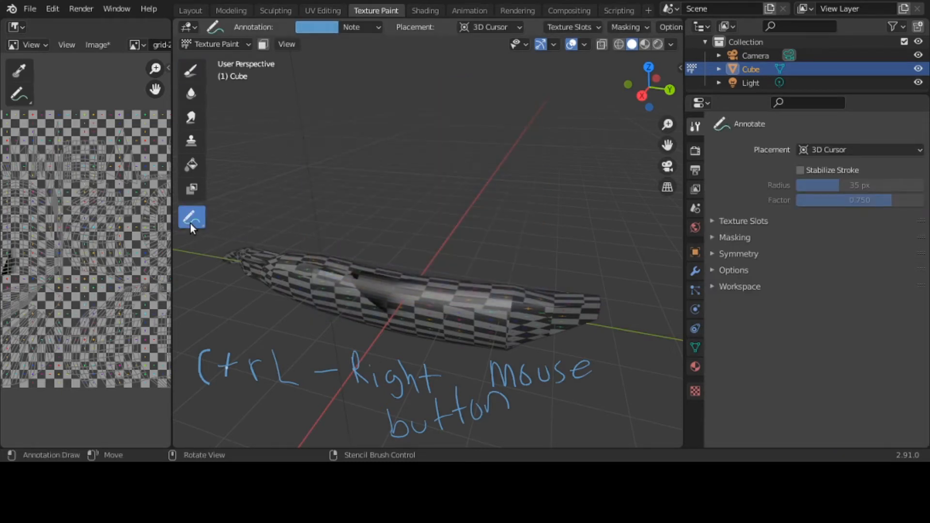
middle_click_drag(557, 249, 675, 314)
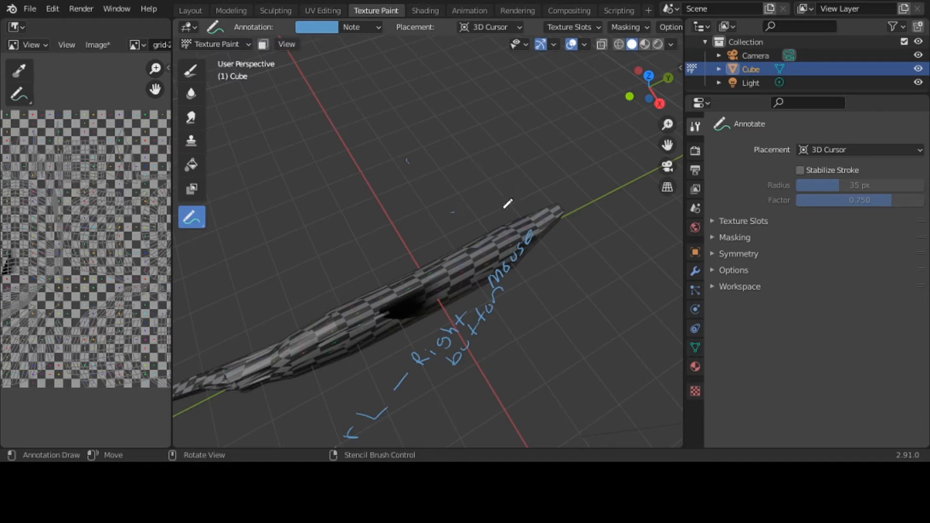
mouse_move(496, 212)
middle_mouse_down()
mouse_move(440, 193)
mouse_move(425, 159)
middle_mouse_up()
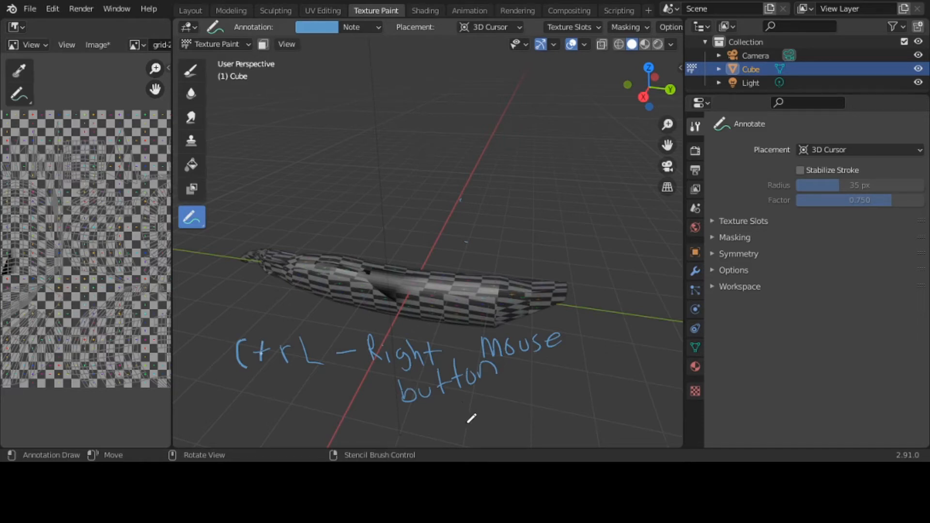
mouse_move(436, 410)
left_mouse_down()
mouse_move(438, 428)
mouse_move(464, 418)
left_mouse_up()
left_click_drag(459, 402, 491, 411)
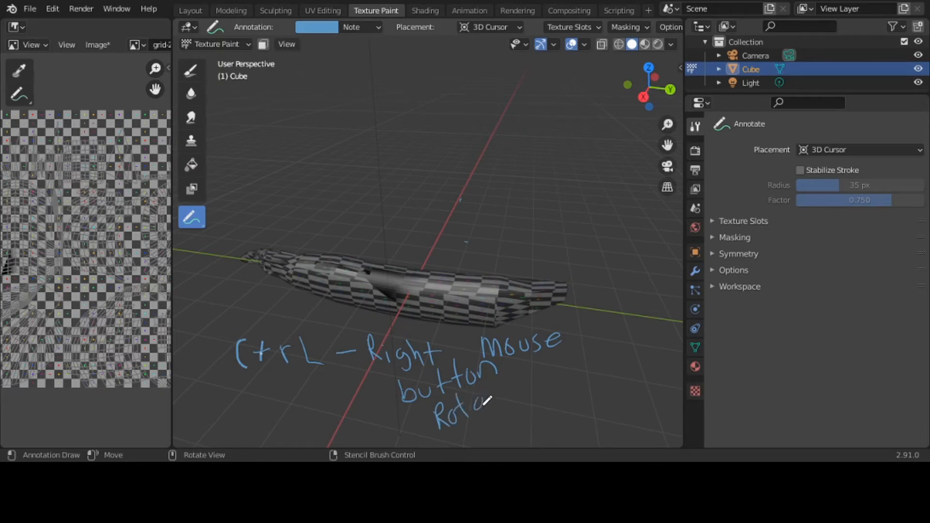
mouse_move(499, 377)
left_mouse_down()
mouse_move(496, 408)
mouse_move(502, 392)
mouse_move(529, 402)
left_mouse_up()
left_click_drag(552, 368, 532, 388)
mouse_move(557, 344)
left_mouse_down()
mouse_move(566, 383)
mouse_move(570, 361)
mouse_move(584, 372)
mouse_move(612, 367)
left_mouse_up()
left_click(606, 334)
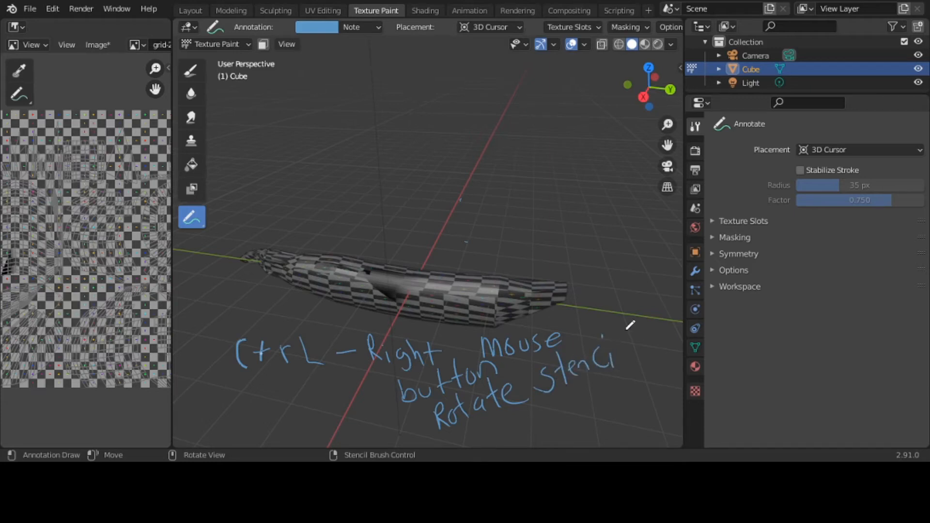
left_click_drag(625, 326, 631, 357)
- Erase the handwritten note about rotating the stencil with the Annotate Eraser
left_click(200, 217)
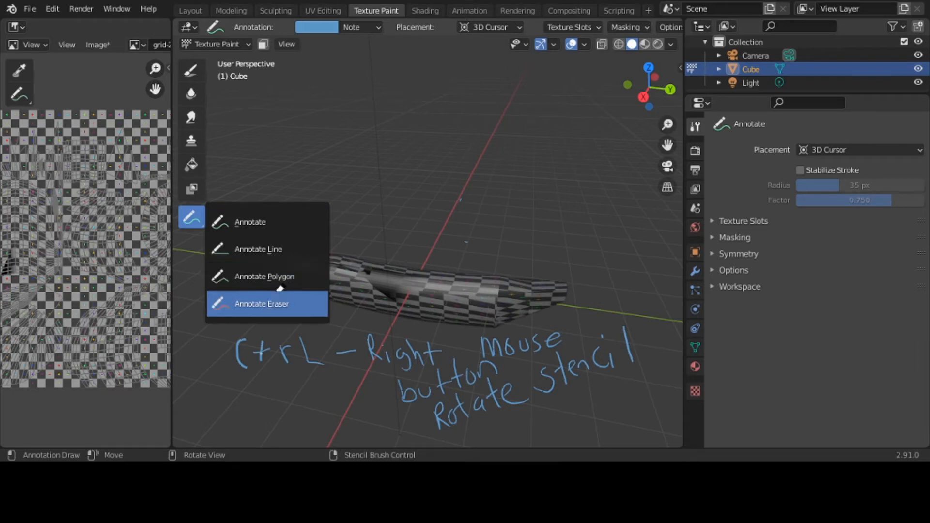
left_click(261, 304)
mouse_move(309, 353)
left_mouse_down()
mouse_move(296, 339)
mouse_move(206, 371)
left_mouse_up()
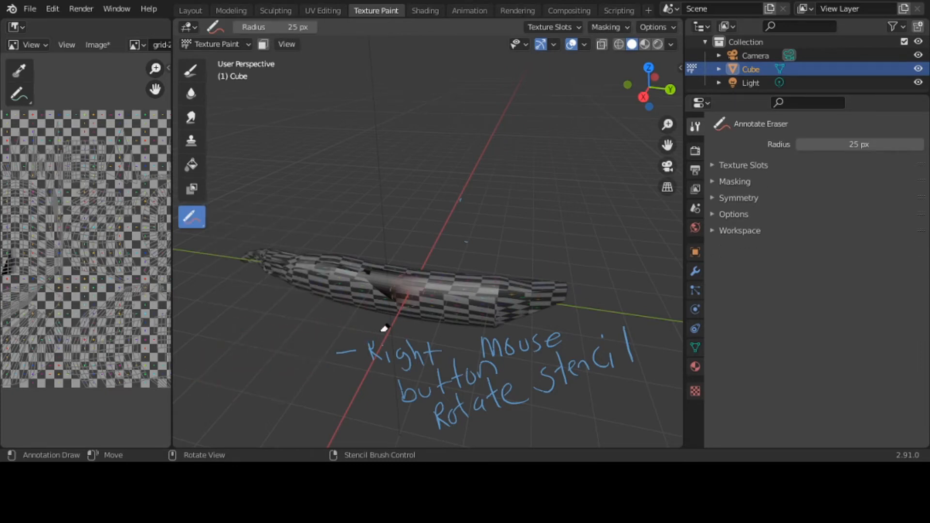
mouse_move(385, 328)
left_mouse_down()
mouse_move(346, 380)
mouse_move(437, 325)
mouse_move(426, 419)
mouse_move(500, 363)
mouse_move(498, 407)
mouse_move(616, 338)
mouse_move(606, 373)
left_mouse_up()
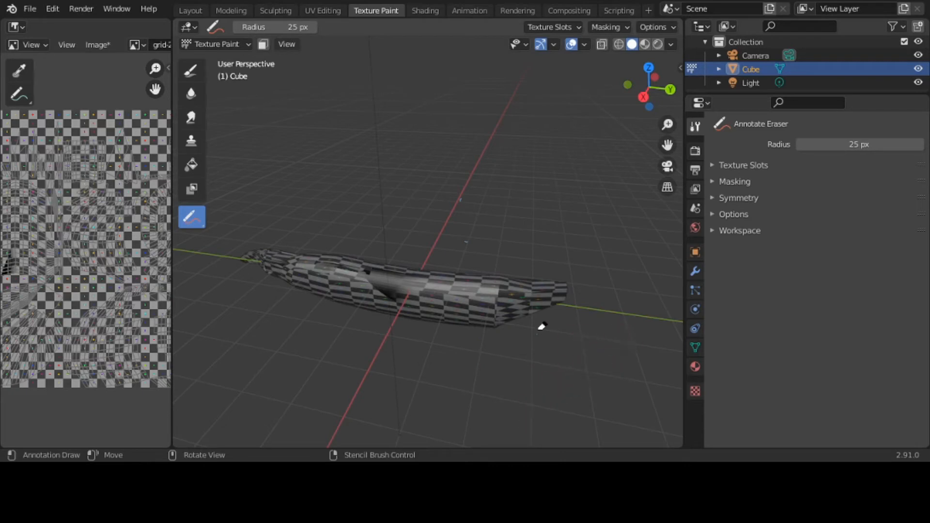
- With the Draw tool, level the banana stencil and shrink it so it sits above the model
left_click(197, 76)
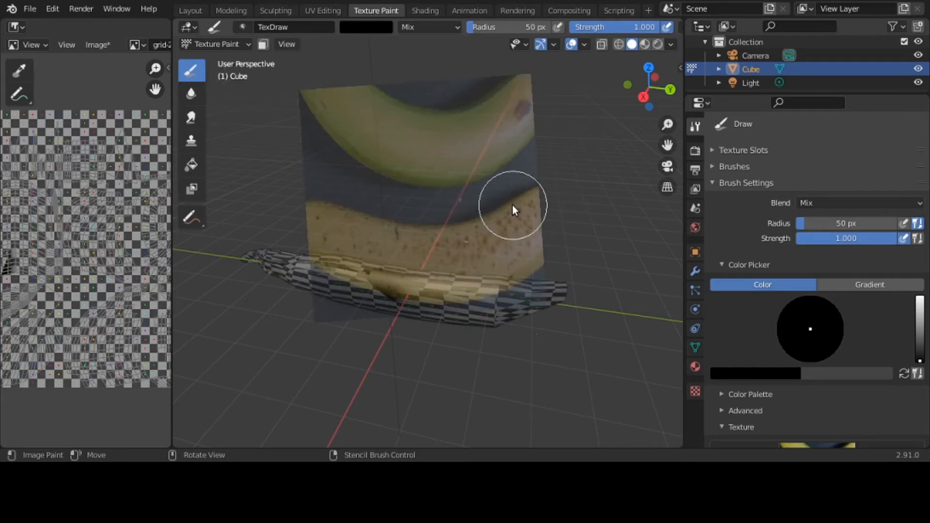
right_click_drag(508, 205, 445, 219, "ctrl")
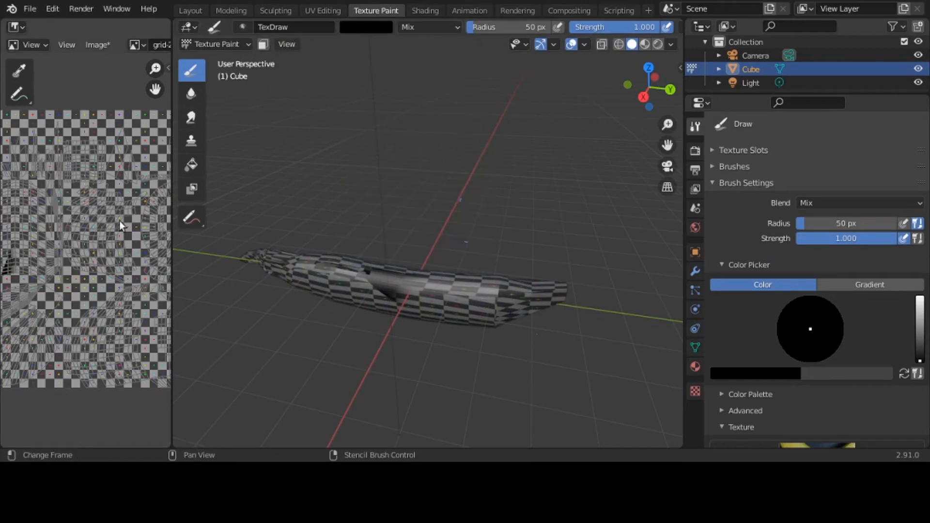
- Switch from the eraser to the Annotate tool and handwrite "Shift Right Mouse Button" below the banana
left_click(192, 218)
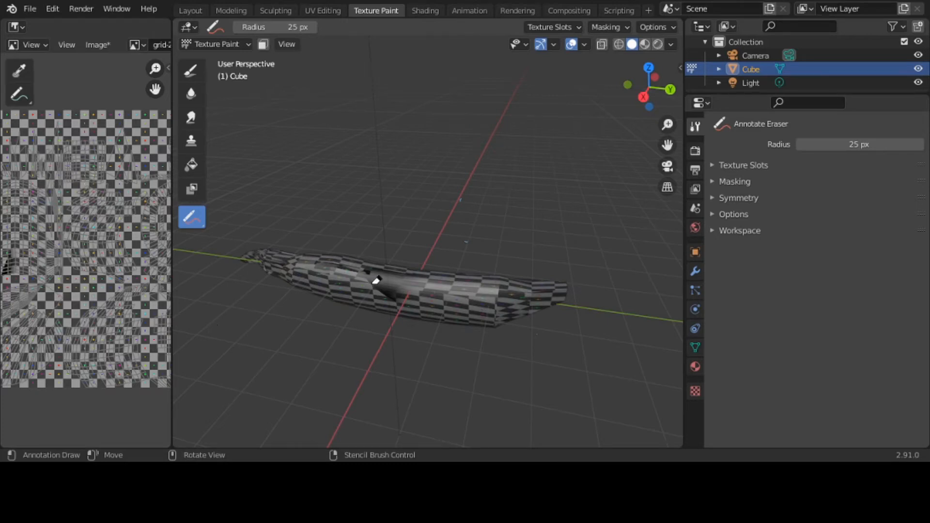
left_click(196, 221)
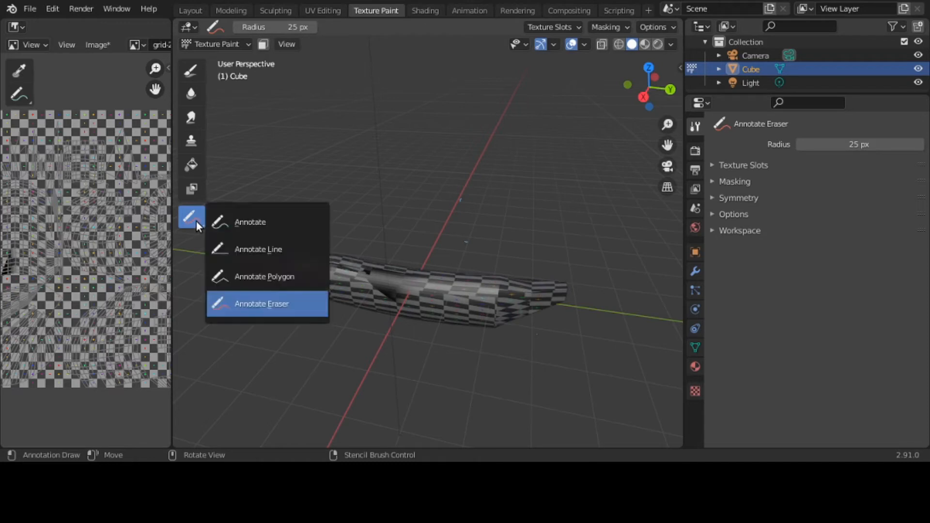
left_click(230, 222)
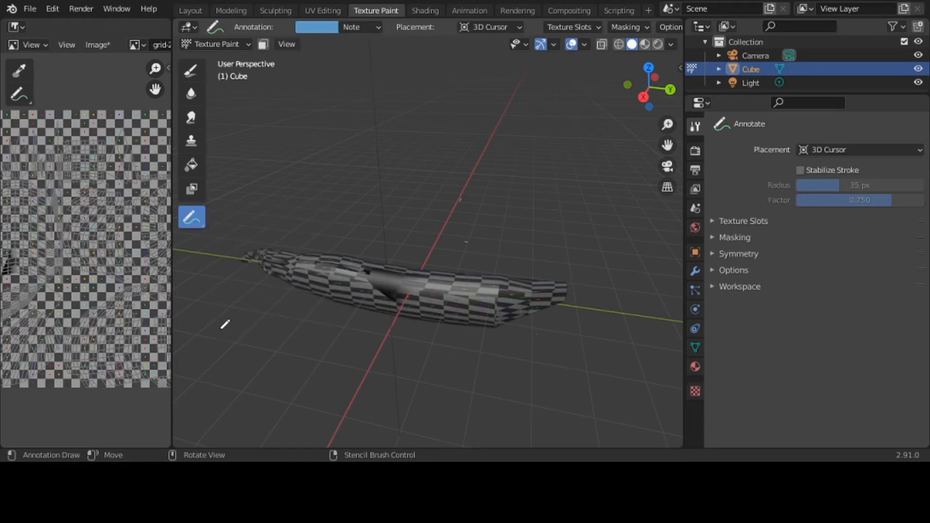
mouse_move(219, 326)
left_mouse_down()
mouse_move(200, 349)
mouse_move(274, 348)
mouse_move(281, 320)
mouse_move(307, 344)
left_mouse_up()
left_click_drag(290, 330, 323, 323)
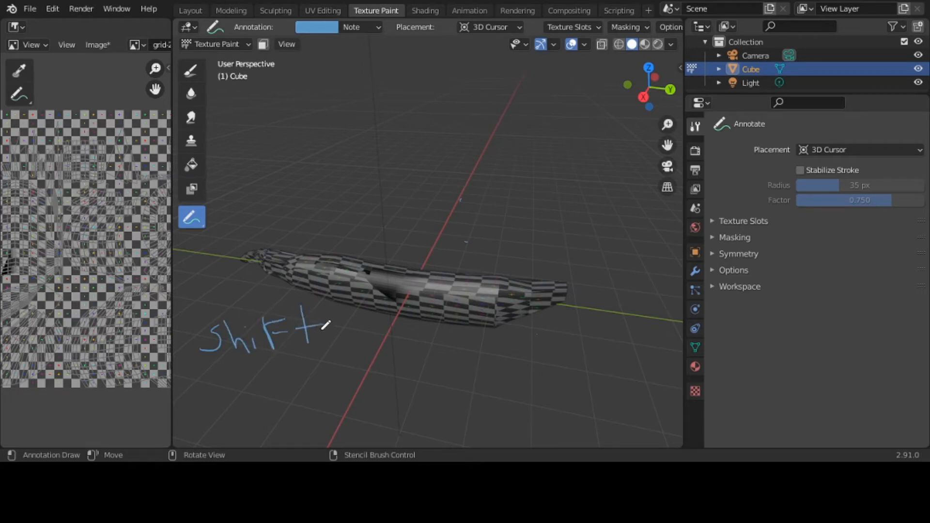
mouse_move(229, 374)
left_mouse_down()
mouse_move(231, 400)
mouse_move(281, 397)
mouse_move(270, 407)
left_mouse_up()
mouse_move(282, 362)
left_mouse_down()
mouse_move(293, 397)
mouse_move(305, 393)
left_mouse_up()
left_click_drag(293, 378, 390, 386)
mouse_move(408, 361)
left_mouse_down()
mouse_move(396, 385)
mouse_move(435, 367)
left_mouse_up()
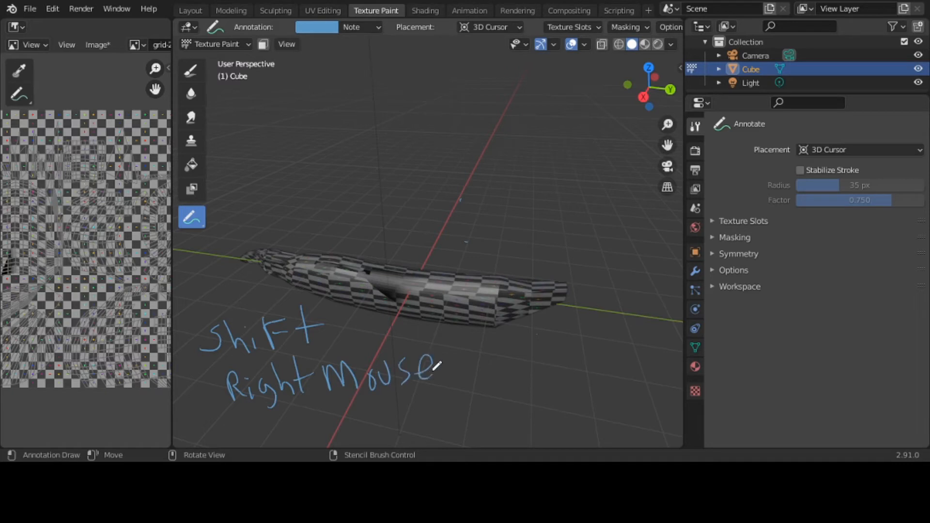
mouse_move(296, 406)
left_mouse_down()
mouse_move(357, 411)
mouse_move(369, 431)
left_mouse_up()
mouse_move(361, 413)
left_mouse_down()
mouse_move(382, 409)
mouse_move(392, 422)
mouse_move(407, 403)
mouse_move(435, 412)
left_mouse_up()
- Handwrite the word "Scale" beside the Shift Right Mouse Button note
left_click_drag(528, 352, 512, 387)
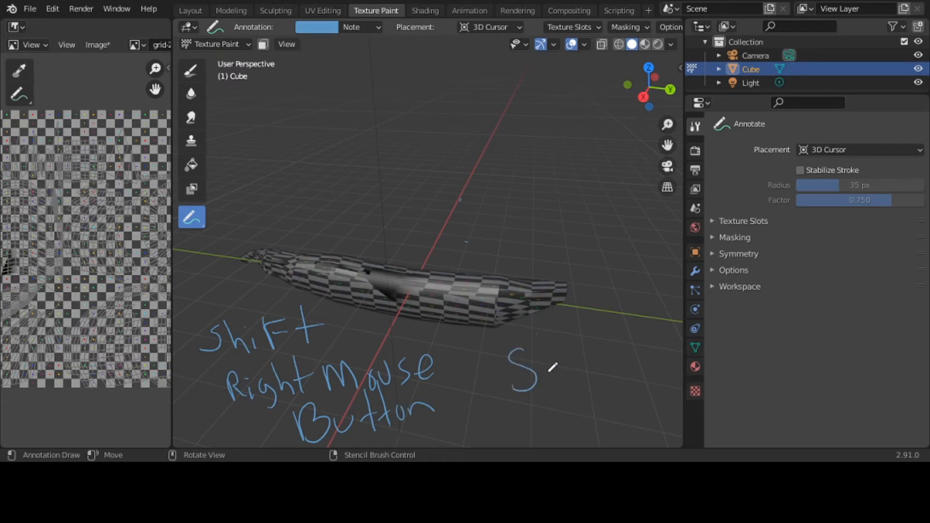
mouse_move(555, 363)
left_mouse_down()
mouse_move(554, 385)
mouse_move(567, 374)
left_mouse_up()
left_click_drag(601, 362, 622, 374)
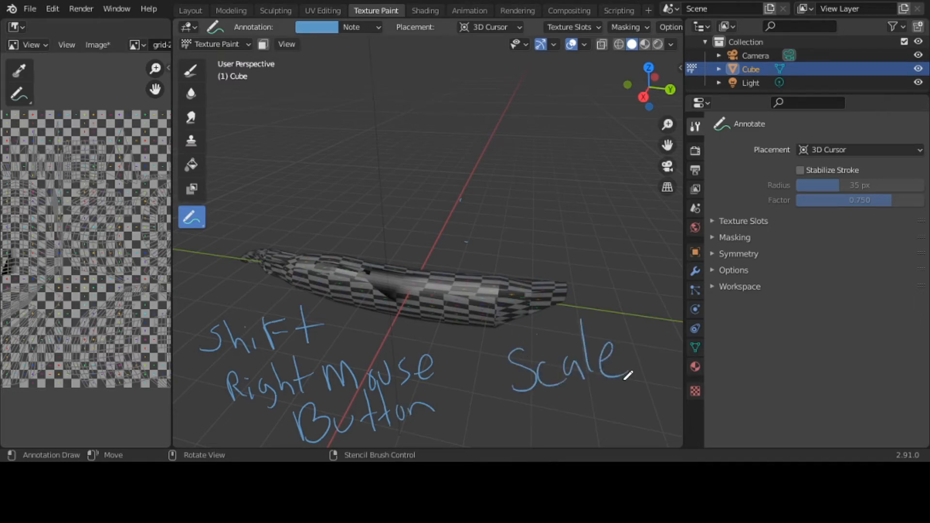
- With the Draw tool, enlarge the banana stencil until its yellow banana covers most of the model
left_click(196, 68)
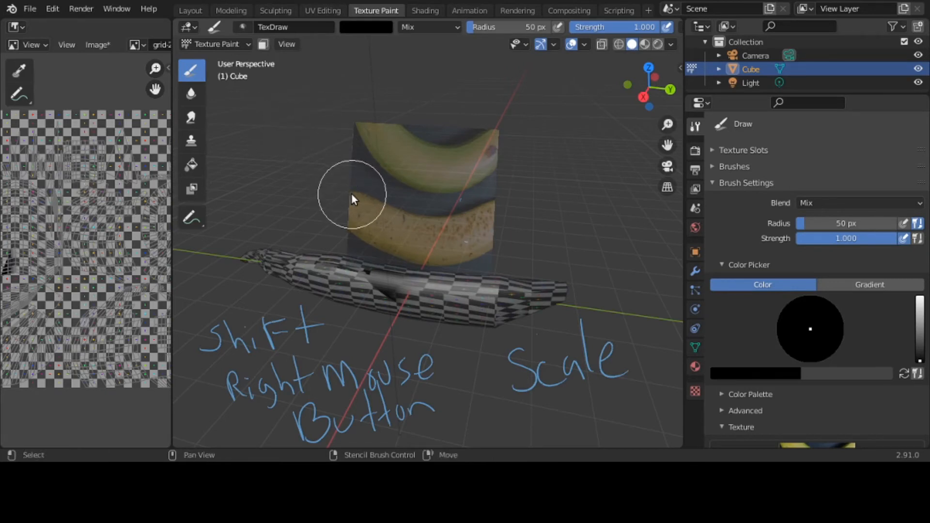
right_click_drag(350, 193, 270, 216, "shift")
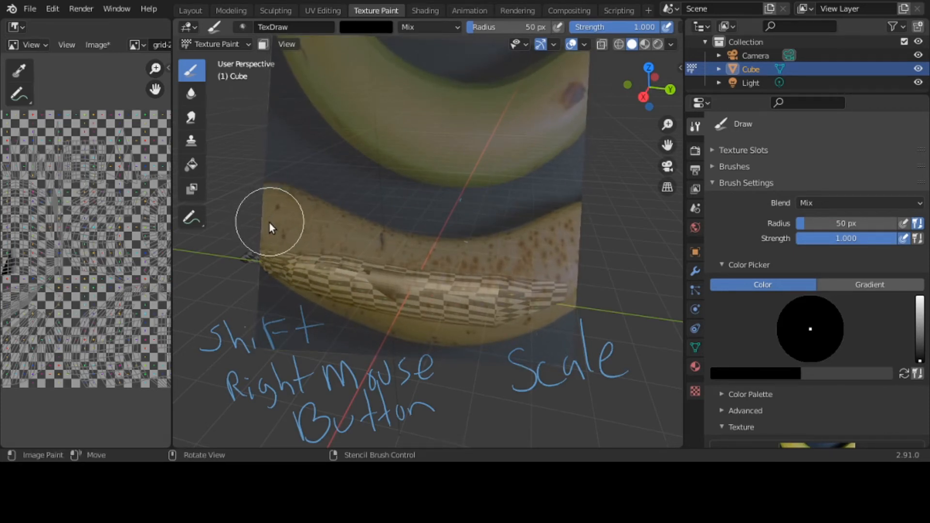
left_click(306, 294)
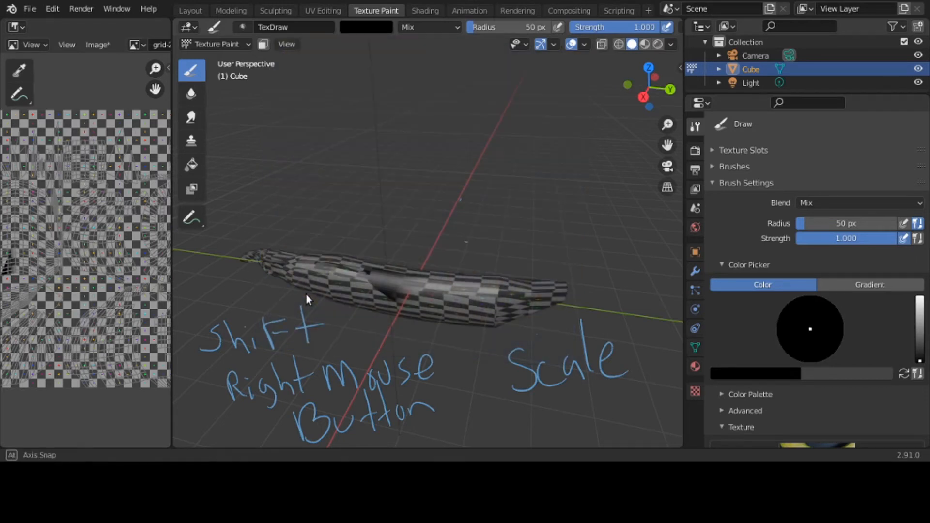
- Nudge the banana stencil down over the model, and erase the handwritten Shift Right Mouse Button and Scale notes with the Annotate Eraser
right_click_drag(306, 294, 304, 304)
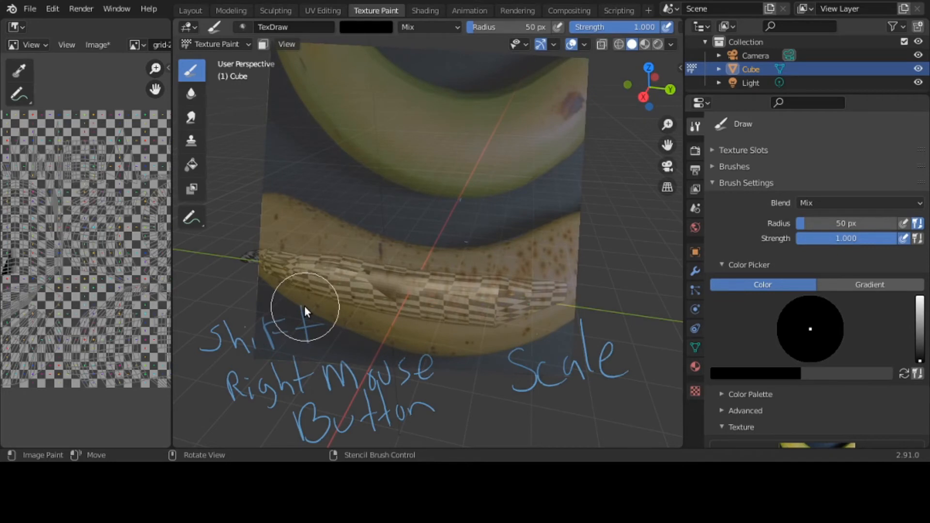
left_click(200, 226)
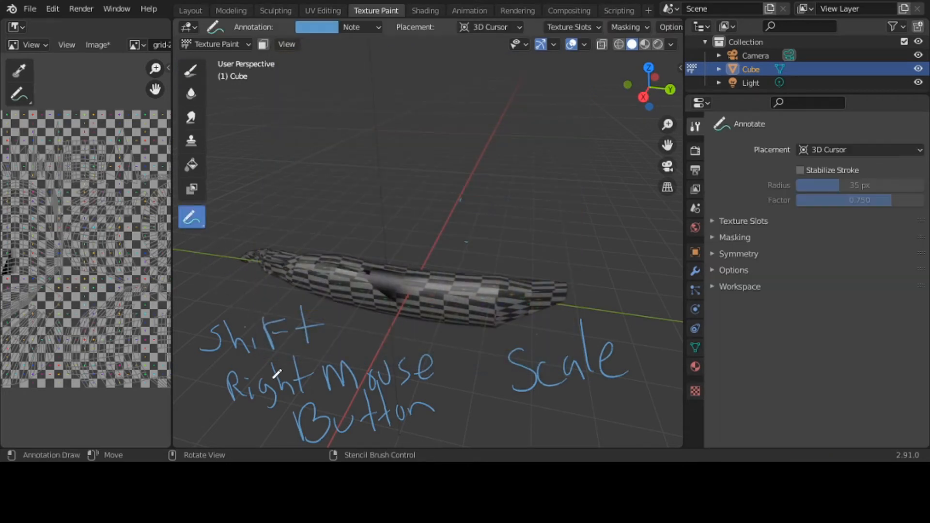
left_click(200, 222)
left_click(240, 304)
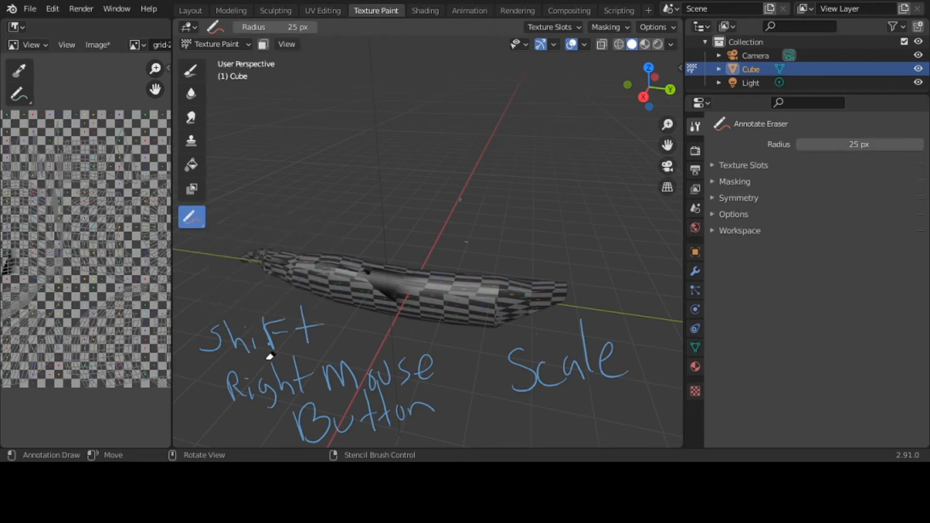
mouse_move(269, 353)
left_mouse_down()
mouse_move(234, 318)
mouse_move(263, 339)
mouse_move(191, 329)
mouse_move(309, 387)
mouse_move(291, 364)
mouse_move(392, 378)
mouse_move(388, 411)
mouse_move(525, 409)
mouse_move(602, 336)
mouse_move(530, 372)
mouse_move(660, 365)
left_mouse_up()
left_click_drag(197, 405, 382, 436)
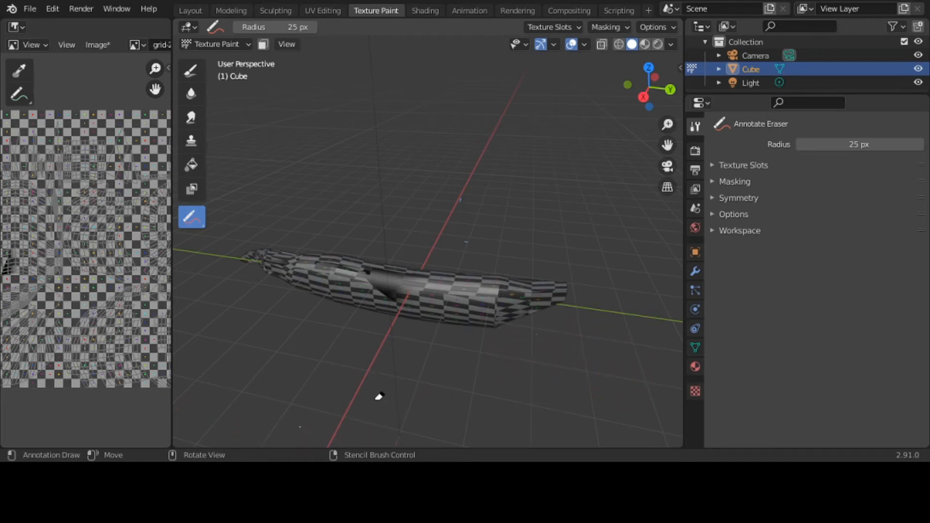
- Switch to the Annotate tool and handwrite "Right Mouse Button" below the banana
left_click(191, 70)
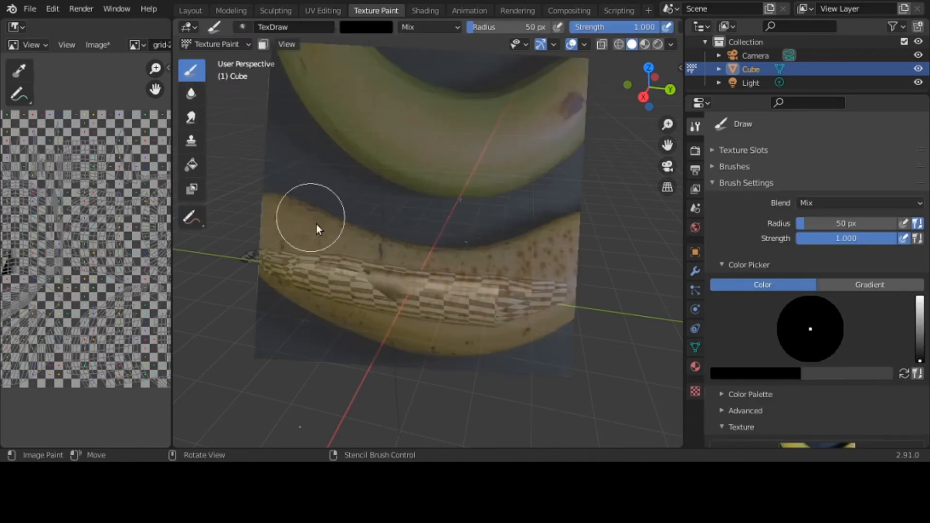
left_click(191, 216)
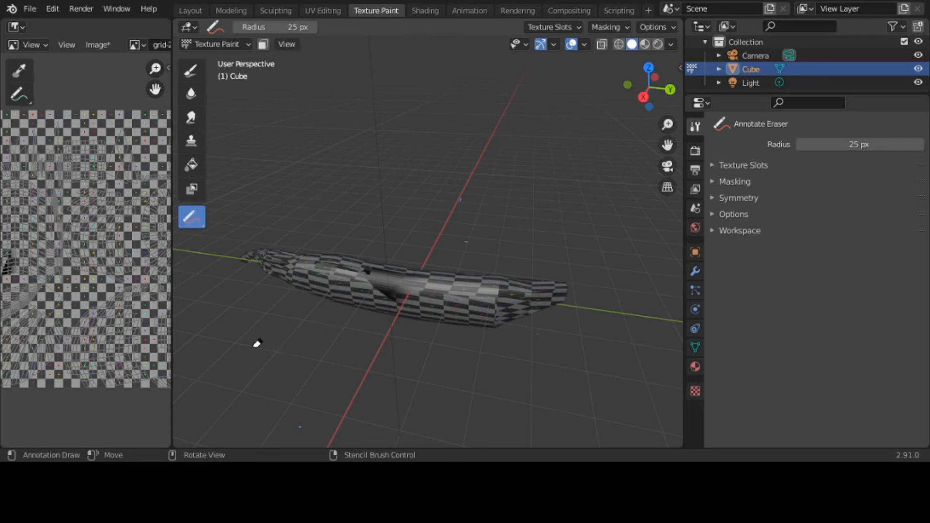
left_click_drag(205, 219, 223, 219)
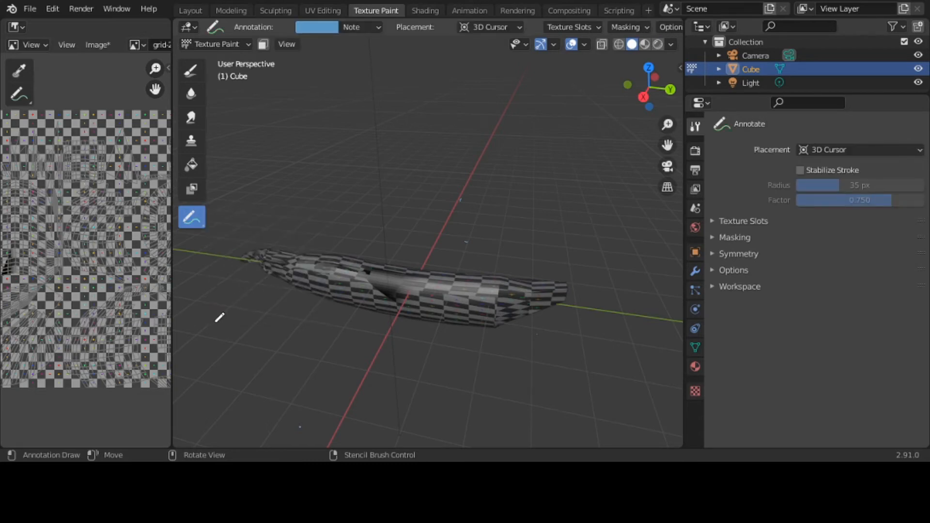
mouse_move(200, 308)
left_mouse_down()
mouse_move(216, 307)
mouse_move(230, 342)
mouse_move(239, 334)
mouse_move(277, 349)
left_mouse_up()
left_click(234, 307)
mouse_move(306, 308)
left_mouse_down()
mouse_move(307, 347)
mouse_move(326, 351)
left_mouse_up()
left_click_drag(346, 313, 345, 352)
left_click_drag(334, 339, 373, 339)
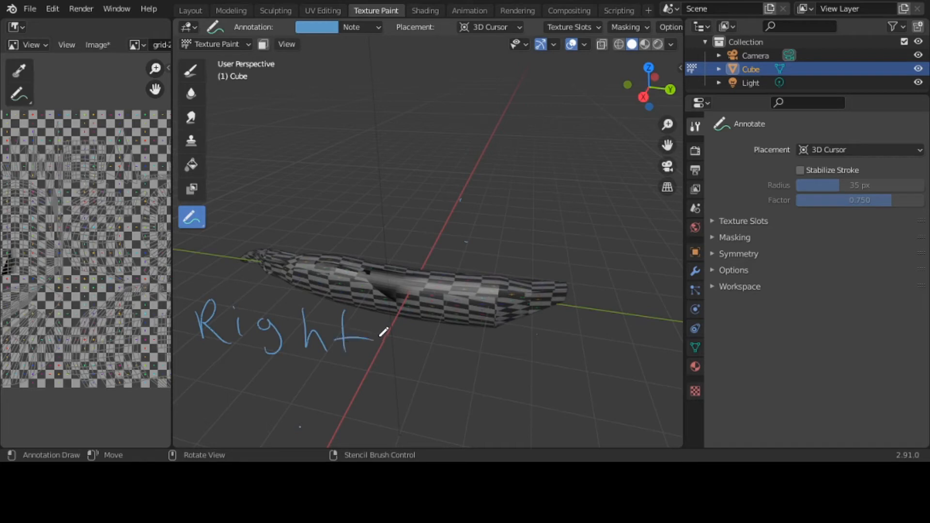
mouse_move(215, 412)
left_mouse_down()
mouse_move(236, 396)
mouse_move(250, 411)
mouse_move(272, 390)
mouse_move(293, 410)
mouse_move(371, 398)
mouse_move(405, 425)
left_mouse_up()
mouse_move(406, 385)
left_mouse_down()
mouse_move(408, 422)
mouse_move(409, 401)
mouse_move(418, 423)
left_mouse_up()
left_click_drag(409, 401, 466, 414)
- Draw an arrowhead and handwrite "Move stencil" beside the Right Mouse Button note, underlining the words Right and Mouse
mouse_move(428, 344)
left_mouse_down()
mouse_move(460, 394)
mouse_move(534, 345)
mouse_move(534, 379)
left_mouse_up()
mouse_move(567, 362)
left_mouse_down()
mouse_move(562, 368)
mouse_move(566, 361)
left_mouse_up()
mouse_move(578, 353)
left_mouse_down()
mouse_move(606, 341)
mouse_move(643, 373)
left_mouse_up()
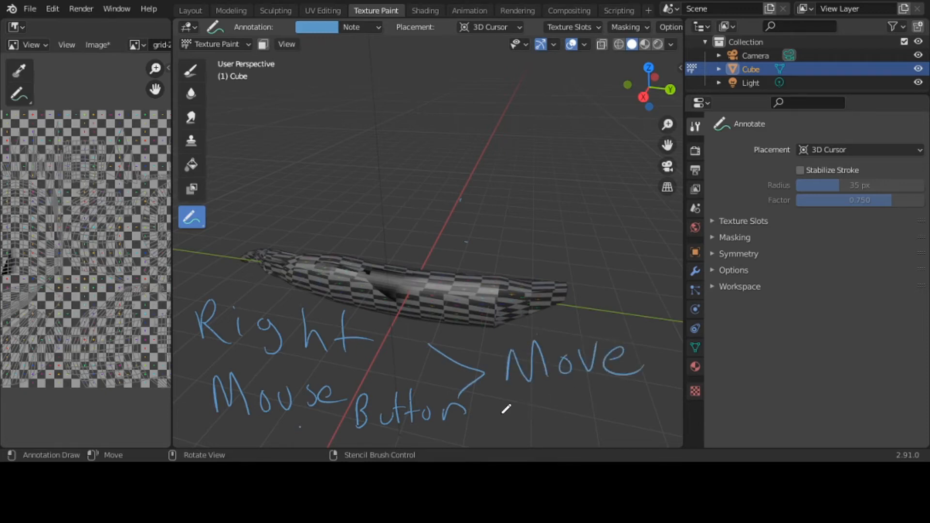
left_click_drag(501, 403, 492, 427)
mouse_move(524, 380)
left_mouse_down()
mouse_move(531, 427)
mouse_move(542, 410)
mouse_move(557, 424)
left_mouse_up()
mouse_move(561, 410)
left_mouse_down()
mouse_move(561, 422)
mouse_move(601, 423)
left_mouse_up()
left_click_drag(606, 413, 629, 424)
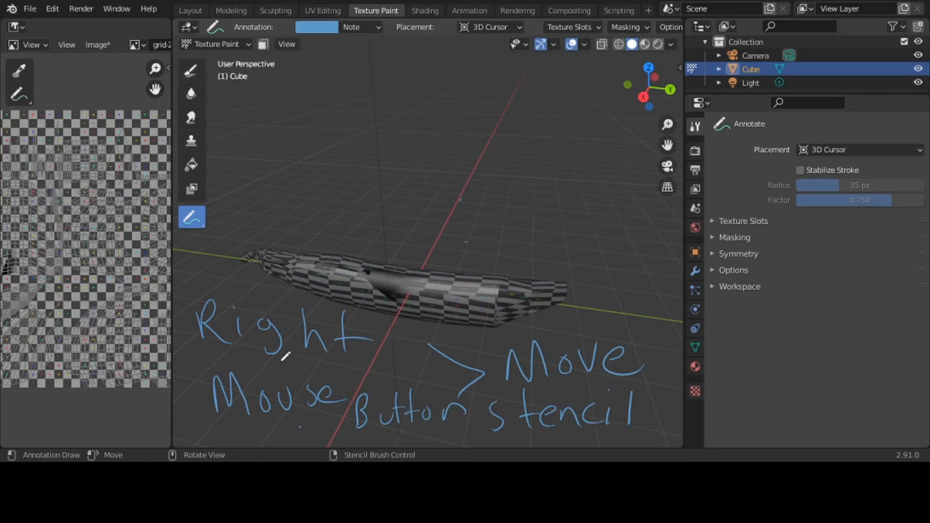
left_click_drag(213, 359, 372, 338)
left_click_drag(224, 430, 324, 412)
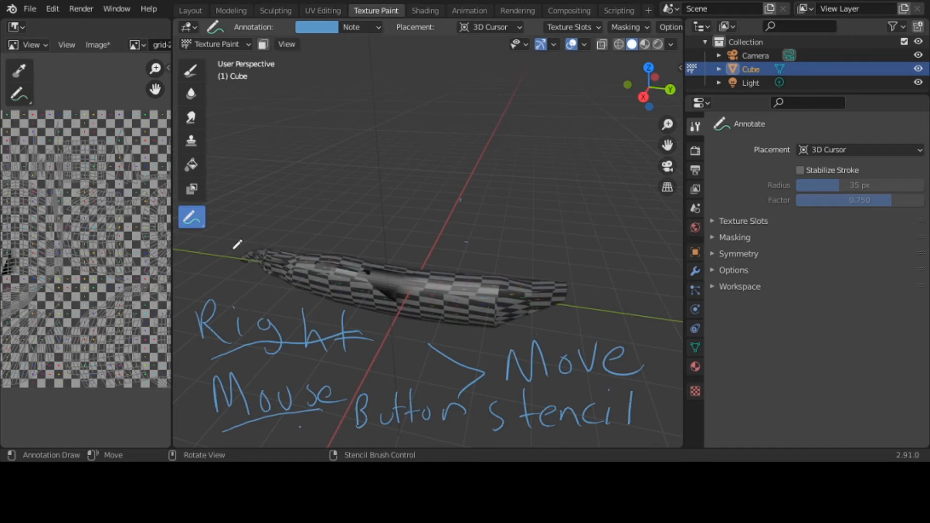
- Erase the handwritten Right Mouse Button and Move stencil notes with the Annotate Eraser
left_click(197, 225)
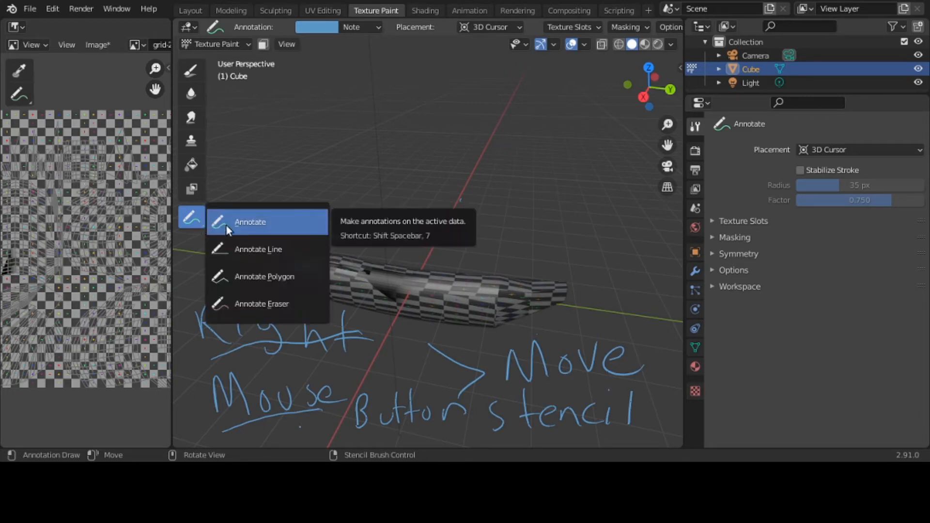
left_click(278, 302)
mouse_move(339, 337)
left_mouse_down()
mouse_move(311, 322)
mouse_move(225, 347)
mouse_move(201, 301)
mouse_move(234, 385)
mouse_move(240, 368)
mouse_move(249, 410)
mouse_move(322, 384)
mouse_move(343, 326)
mouse_move(297, 347)
mouse_move(415, 362)
left_mouse_up()
mouse_move(415, 401)
left_mouse_down()
mouse_move(380, 415)
mouse_move(440, 415)
mouse_move(492, 382)
mouse_move(571, 422)
mouse_move(622, 405)
mouse_move(614, 353)
mouse_move(587, 374)
mouse_move(570, 367)
mouse_move(657, 341)
left_mouse_up()
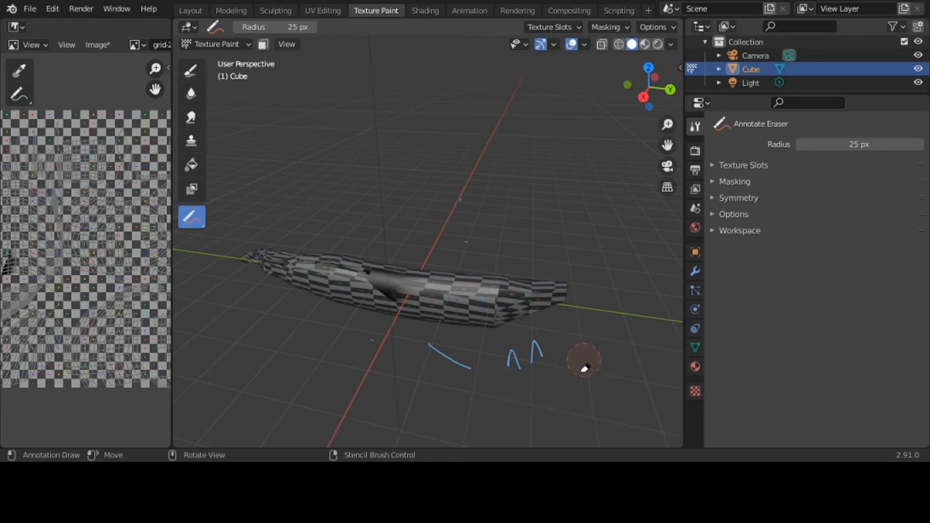
left_click_drag(585, 368, 411, 353)
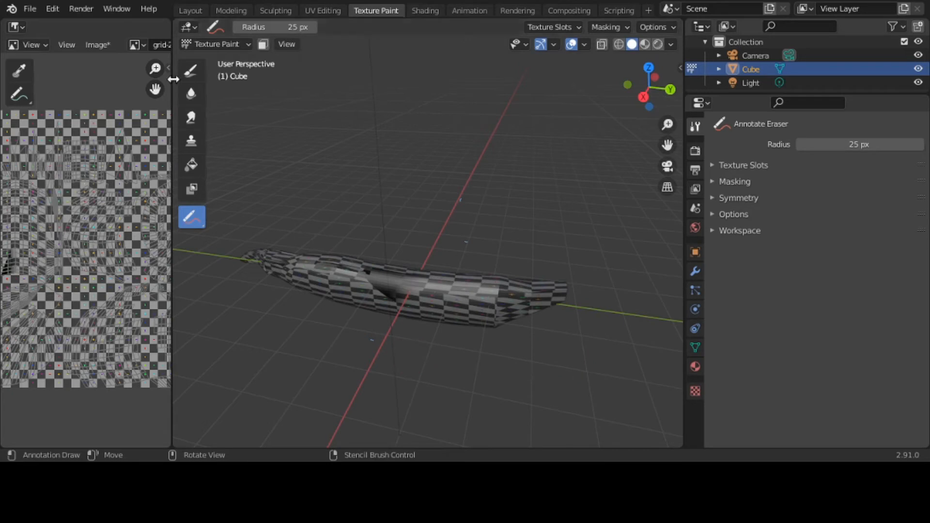
- With the Draw tool, lighten the brush colour to light grey and paint the banana's side through the yellow part of the stencil
left_click(190, 70)
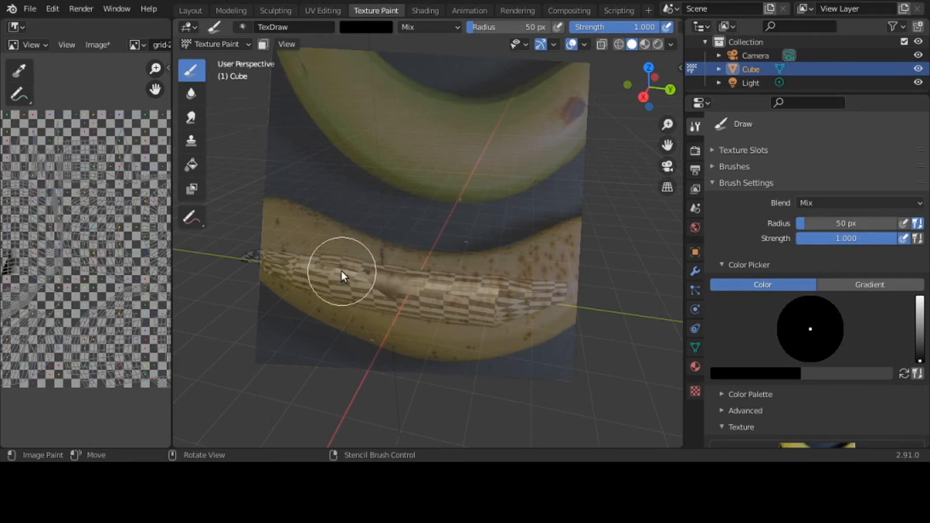
mouse_move(306, 292)
middle_mouse_down()
mouse_move(310, 242)
mouse_move(324, 245)
middle_mouse_up()
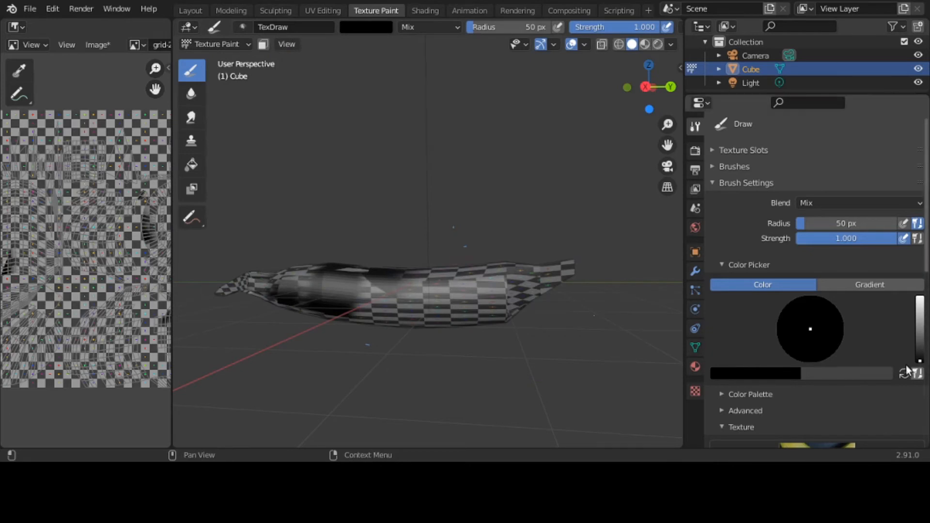
left_click_drag(919, 361, 919, 308)
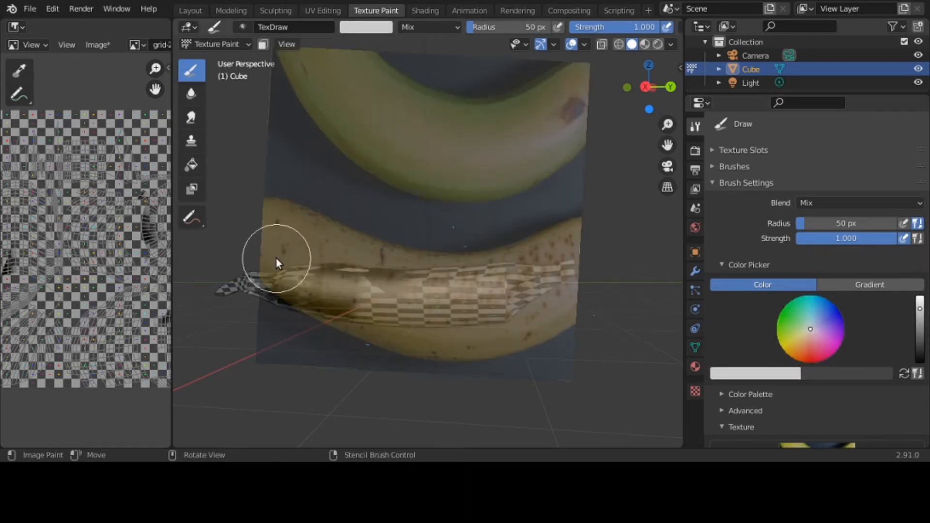
left_click_drag(276, 258, 354, 286)
mouse_move(315, 262)
left_mouse_down()
mouse_move(382, 298)
mouse_move(402, 327)
mouse_move(444, 292)
mouse_move(422, 293)
left_mouse_up()
mouse_move(369, 233)
left_mouse_down()
mouse_move(511, 315)
mouse_move(532, 301)
mouse_move(541, 260)
mouse_move(467, 261)
mouse_move(484, 314)
mouse_move(465, 321)
mouse_move(286, 278)
mouse_move(357, 284)
left_mouse_up()
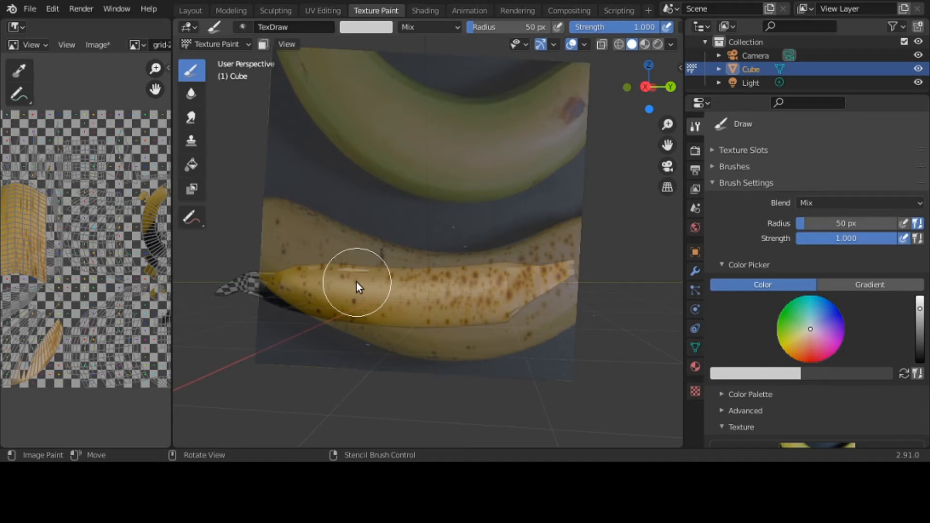
- Reposition the stencil over the banana's unpainted opposite side and paint its body and both ends with the yellow peel
mouse_move(357, 282)
middle_mouse_down()
mouse_move(382, 431)
mouse_move(388, 71)
mouse_move(405, 170)
middle_mouse_up()
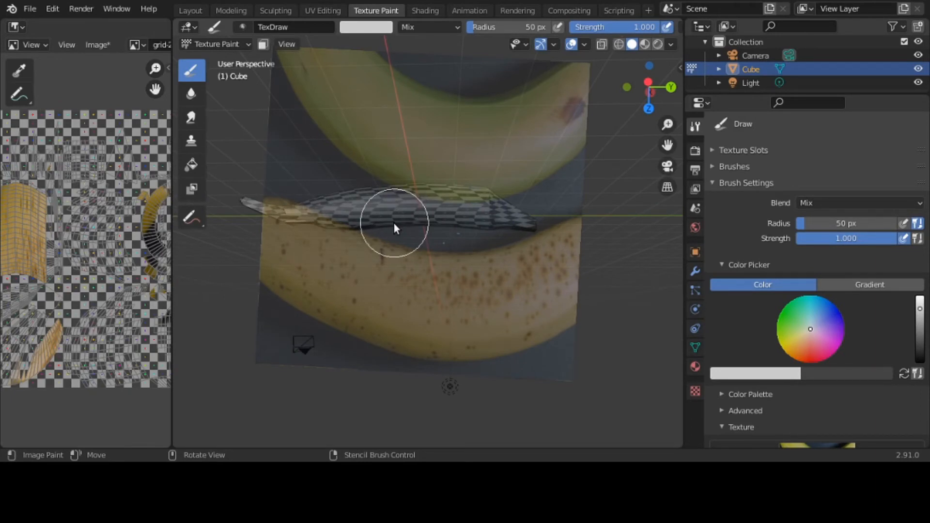
right_click_drag(393, 223, 394, 194)
mouse_move(394, 193)
left_mouse_down()
mouse_move(394, 213)
mouse_move(286, 203)
mouse_move(500, 220)
mouse_move(457, 204)
mouse_move(515, 219)
mouse_move(474, 196)
left_mouse_up()
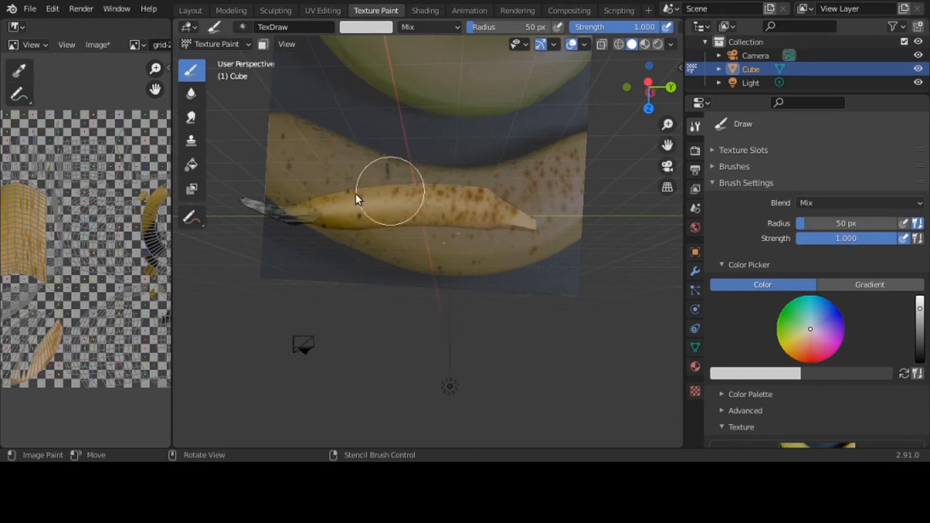
left_click_drag(294, 206, 341, 208)
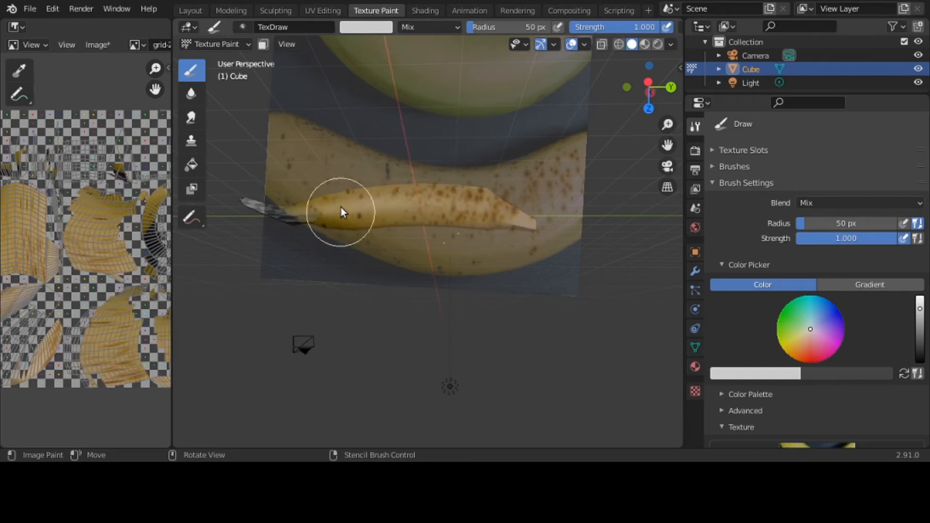
right_click_drag(414, 211, 318, 214)
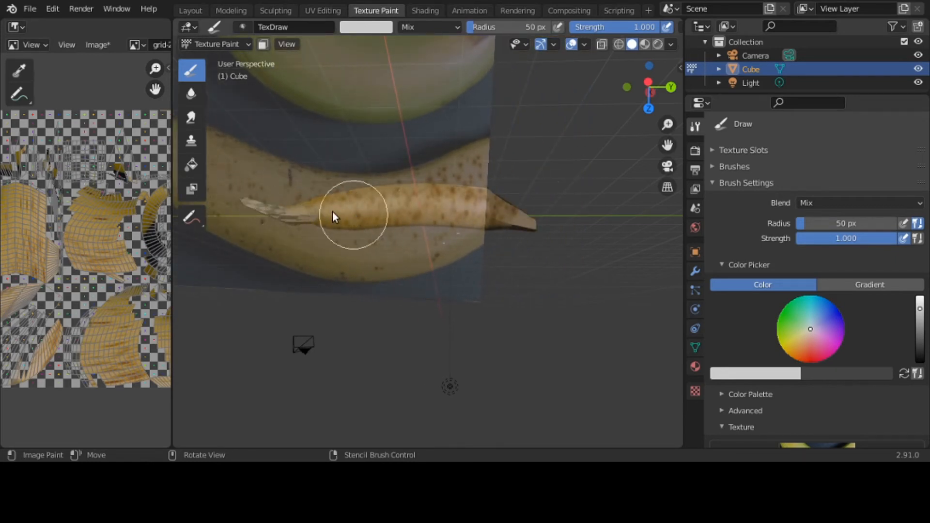
left_click_drag(505, 225, 446, 225)
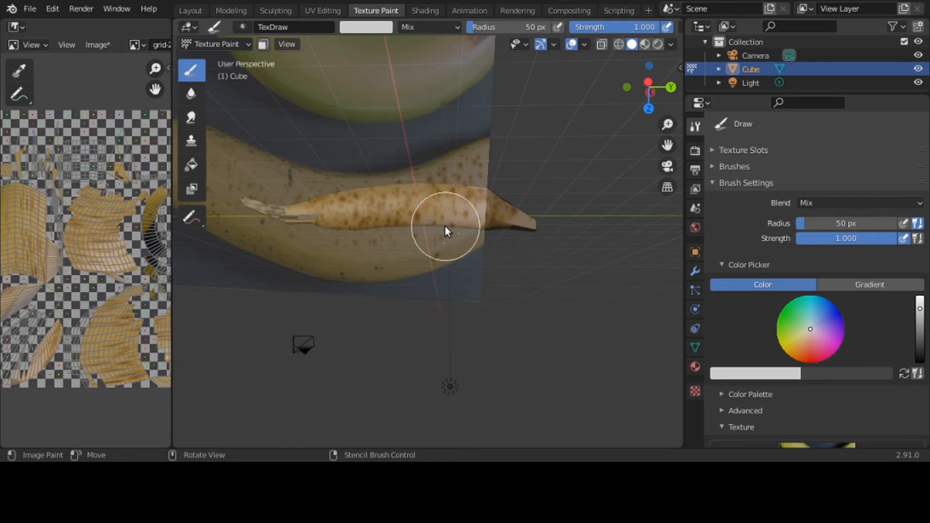
- Paint the unpainted strip between the banana's two painted sides, shifting the stencil sideways to cover both ends
middle_click_drag(444, 225, 445, 225)
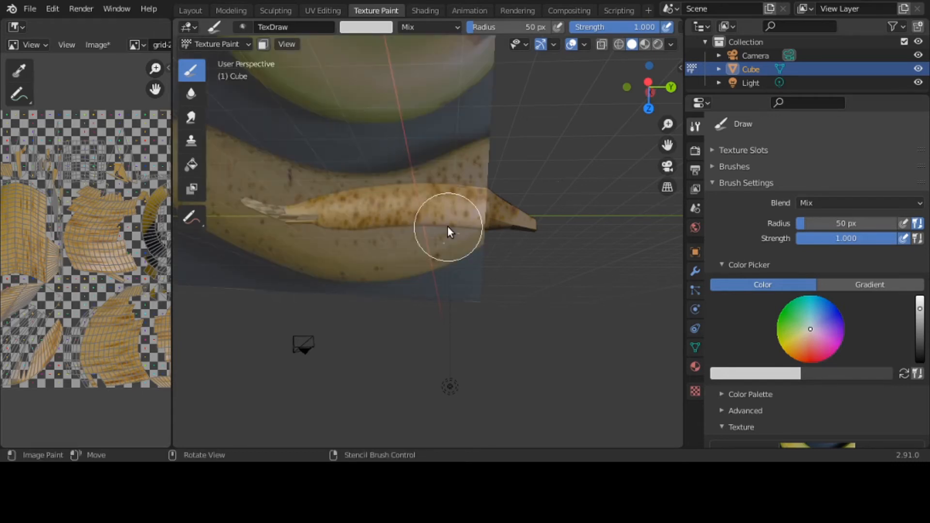
middle_click_drag(447, 227, 455, 397)
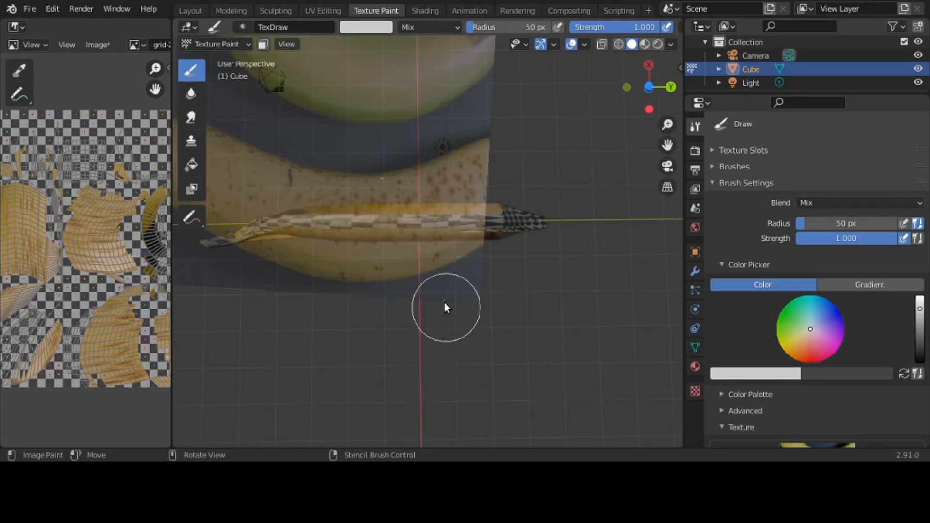
right_click_drag(429, 275, 503, 280)
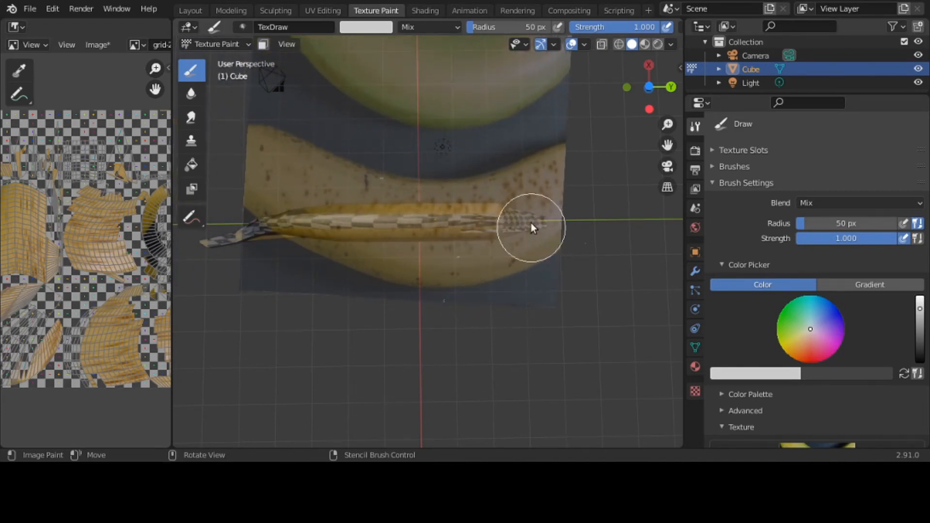
left_click_drag(529, 226, 487, 207)
mouse_move(395, 216)
left_mouse_down()
mouse_move(332, 209)
mouse_move(348, 223)
mouse_move(296, 214)
mouse_move(351, 224)
left_mouse_up()
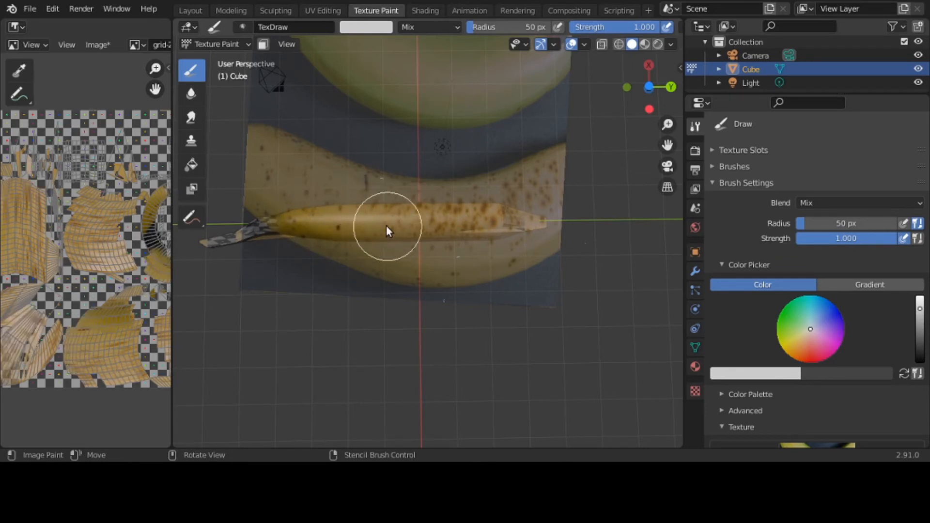
right_click_drag(388, 228, 281, 236)
mouse_move(281, 236)
left_mouse_down()
mouse_move(264, 213)
mouse_move(206, 218)
mouse_move(237, 231)
mouse_move(293, 227)
left_mouse_up()
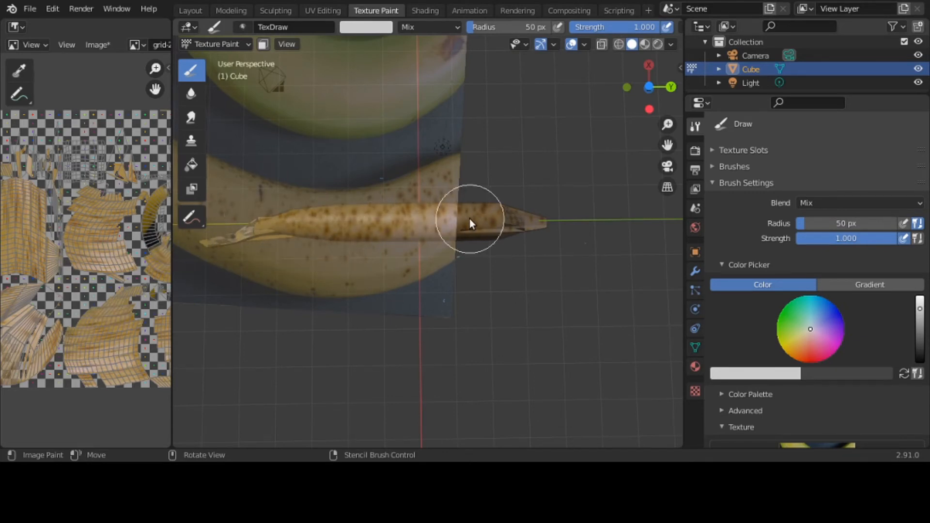
- Turn the banana to show its other side and move the stencil over the model
mouse_move(470, 219)
middle_mouse_down()
mouse_move(477, 364)
mouse_move(446, 325)
mouse_move(509, 341)
mouse_move(524, 335)
mouse_move(525, 291)
mouse_move(522, 323)
mouse_move(458, 312)
mouse_move(460, 334)
mouse_move(510, 369)
mouse_move(602, 339)
mouse_move(662, 269)
mouse_move(646, 262)
mouse_move(184, 286)
mouse_move(203, 286)
middle_mouse_up()
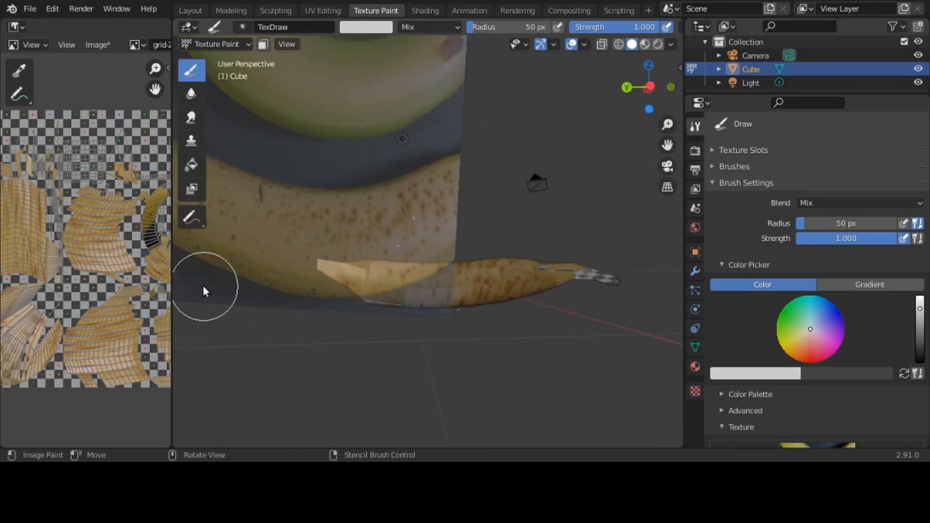
right_click_drag(276, 250, 449, 364)
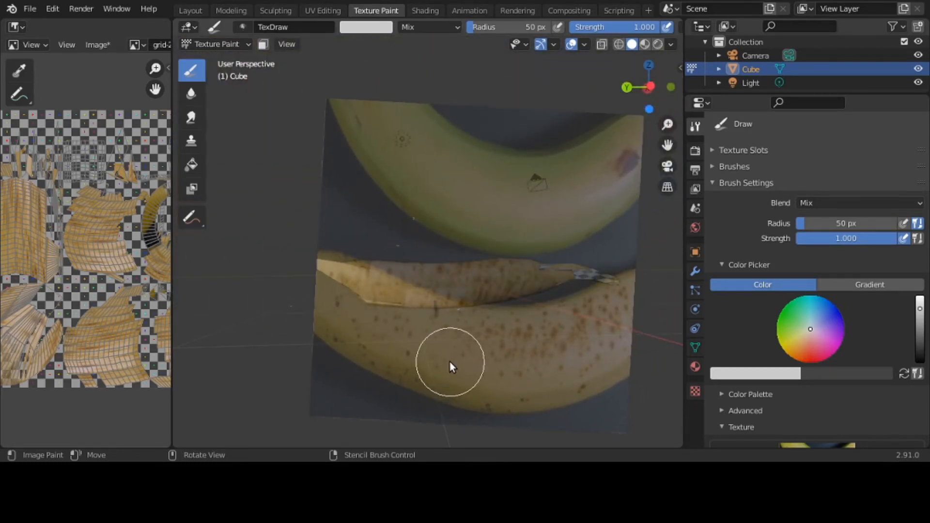
right_click_drag(448, 361, 427, 324)
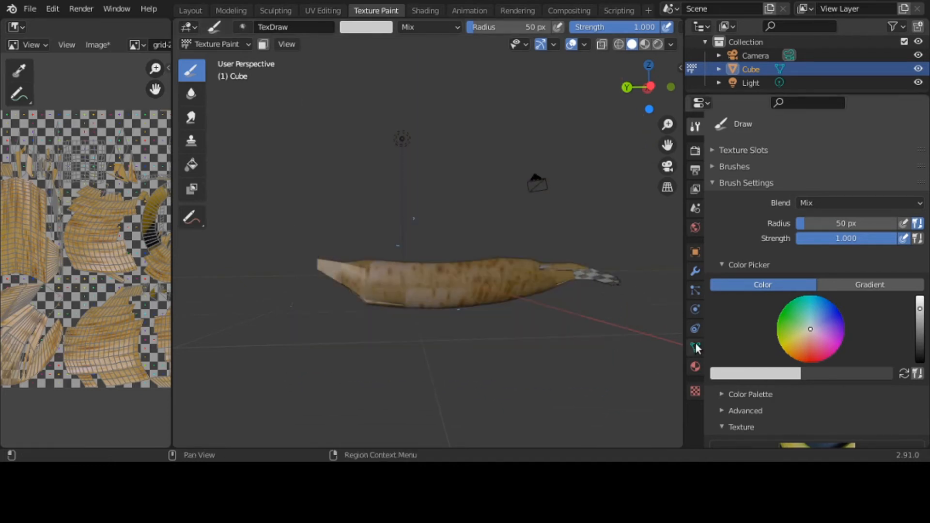
- Replace the image of the Banna-Texture brush texture with banna-2.jpeg
left_click(694, 391)
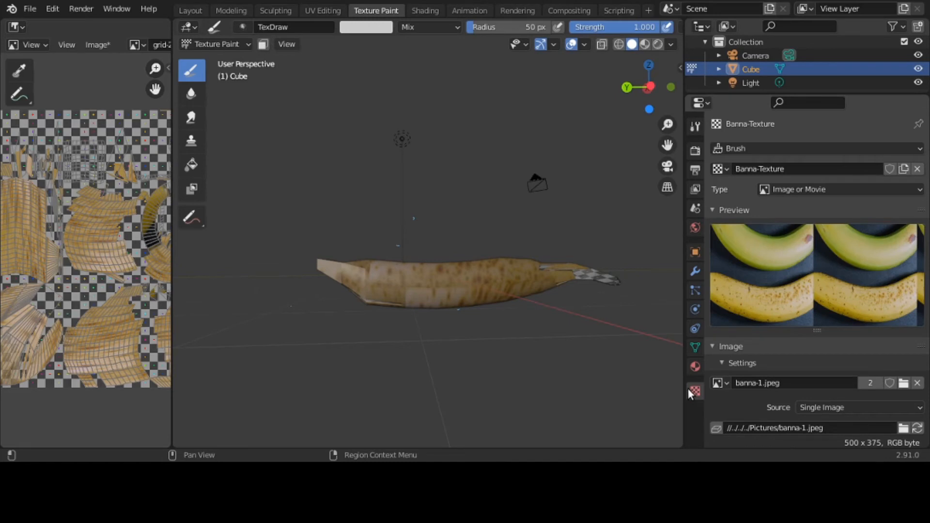
left_click(718, 382)
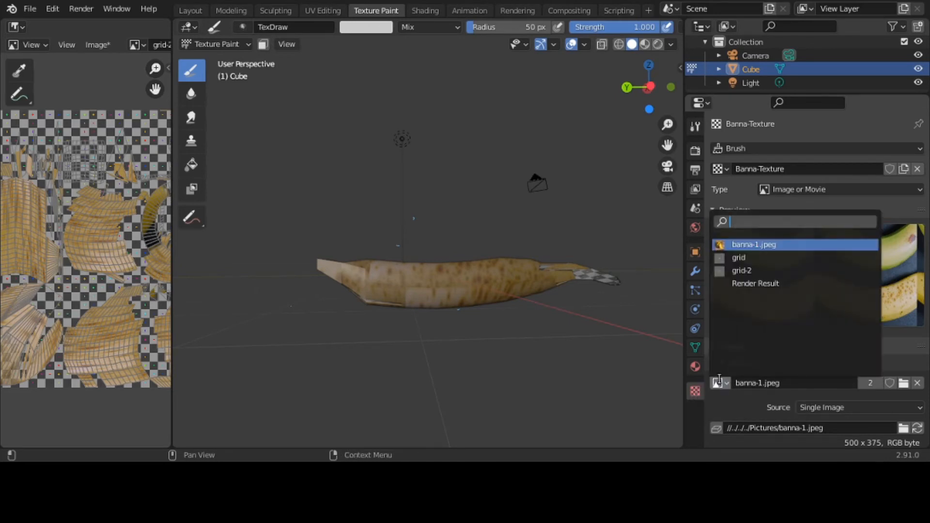
left_click(905, 376)
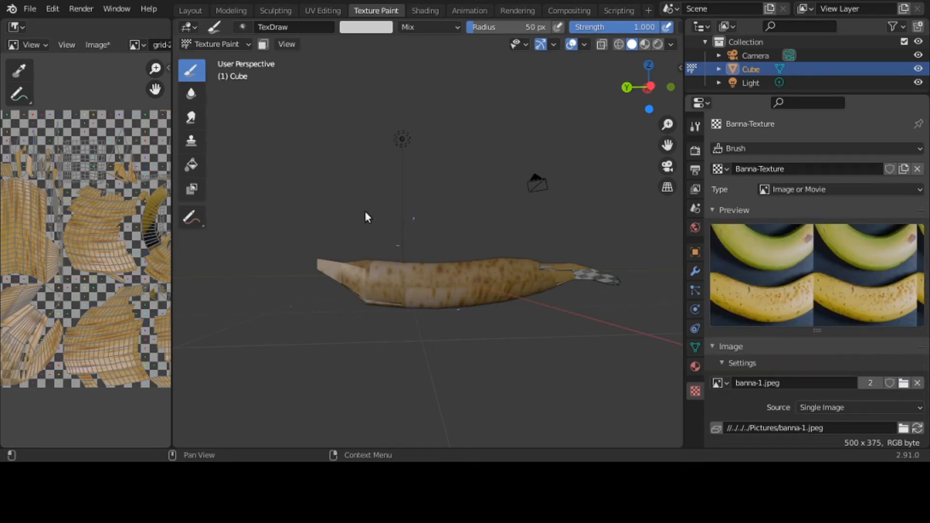
double_click(359, 180)
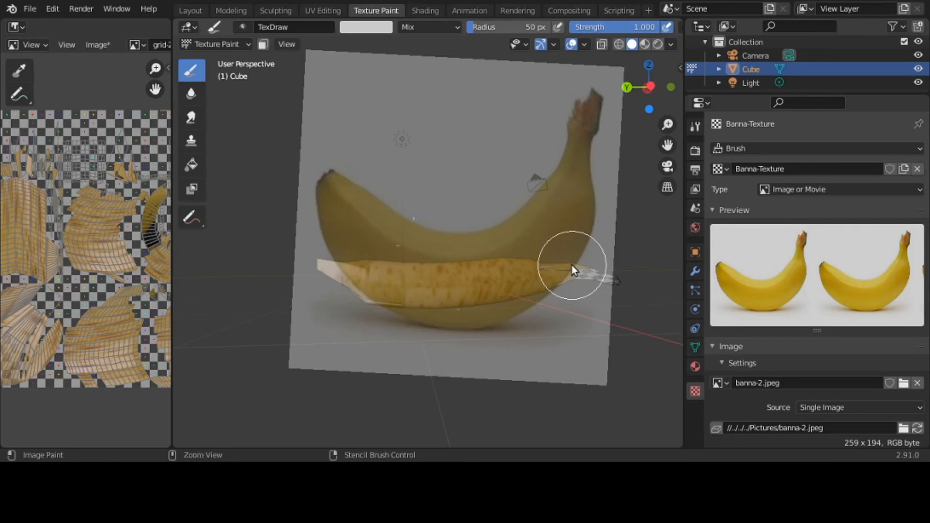
- Rotate, scale and move the banna-2.jpeg stencil so its brown stem covers the banana's narrow tip, and paint over the tip
mouse_move(571, 266)
right_mouse_down("shift")
mouse_move(570, 275)
mouse_move(525, 289)
mouse_move(460, 290)
mouse_move(466, 287)
right_mouse_up("shift")
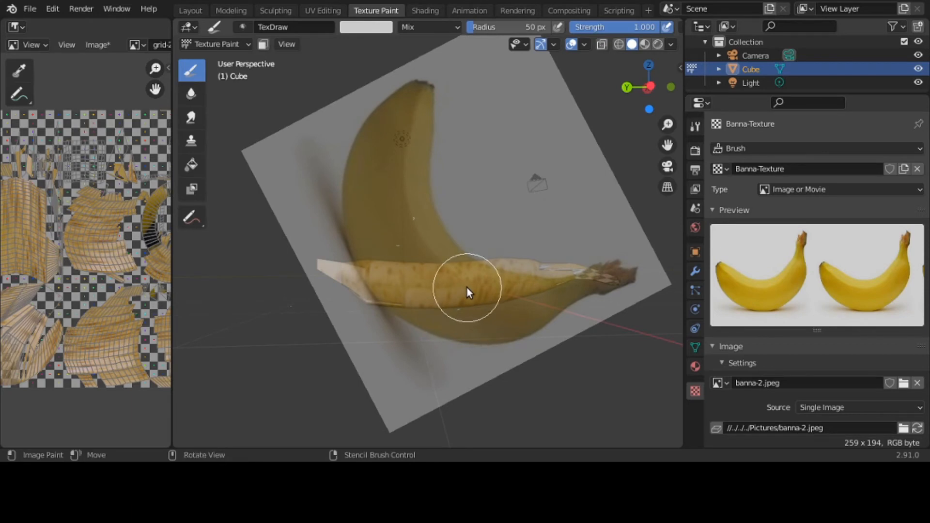
right_click_drag(467, 287, 473, 292)
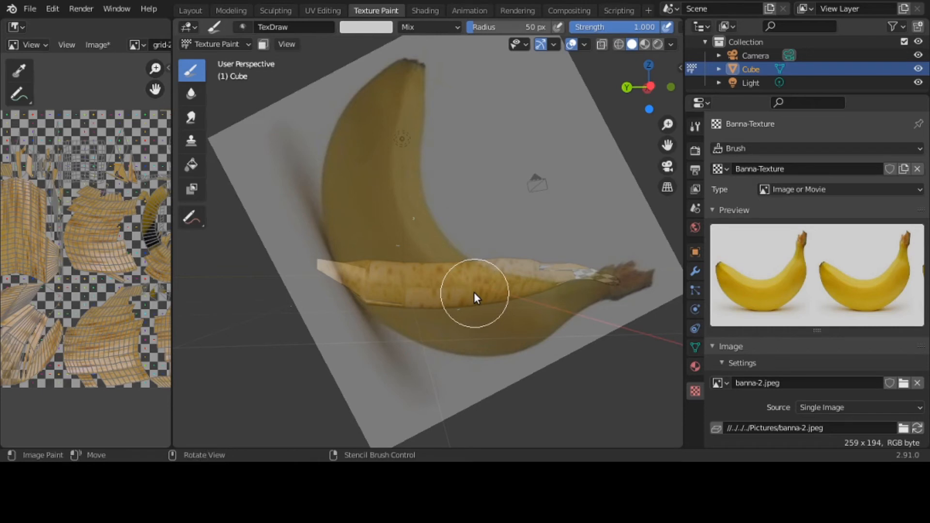
right_click_drag(474, 292, 455, 286, "ctrl")
mouse_move(607, 292)
left_mouse_down()
mouse_move(621, 284)
mouse_move(589, 280)
mouse_move(606, 270)
mouse_move(588, 280)
left_mouse_up()
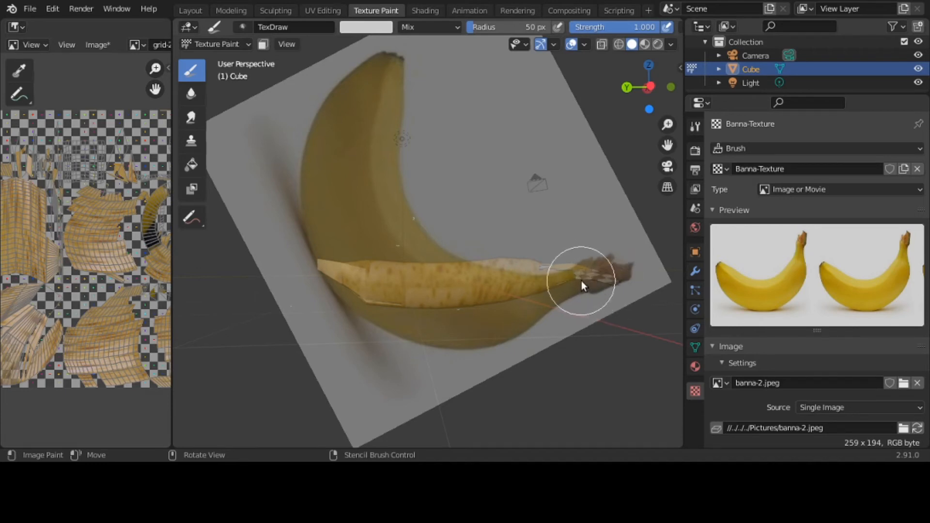
- Turn the banana to its underside, realign the stencil's stem with the checkered narrow tip and try to paint that tip
mouse_move(585, 278)
middle_mouse_down()
mouse_move(585, 394)
mouse_move(571, 367)
mouse_move(563, 231)
mouse_move(533, 174)
mouse_move(567, 197)
middle_mouse_up()
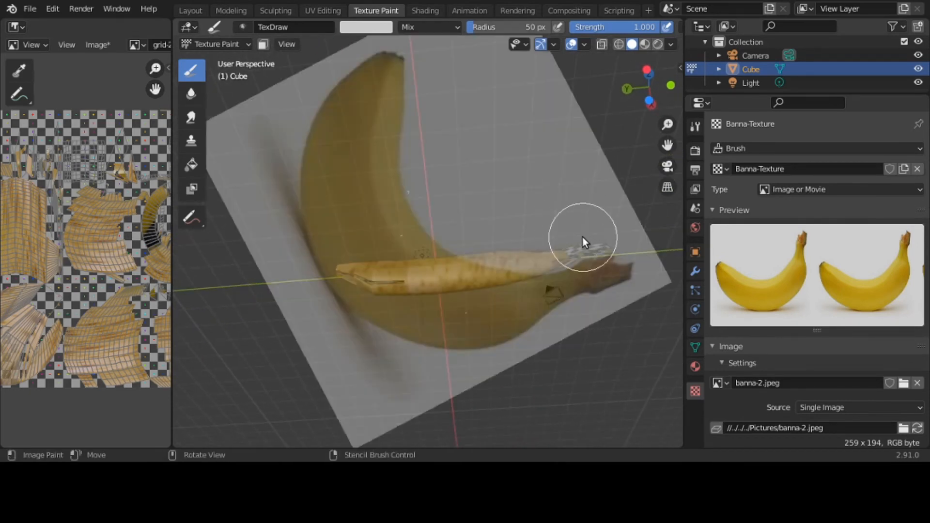
mouse_move(582, 236)
middle_mouse_down()
mouse_move(501, 240)
mouse_move(507, 252)
middle_mouse_up()
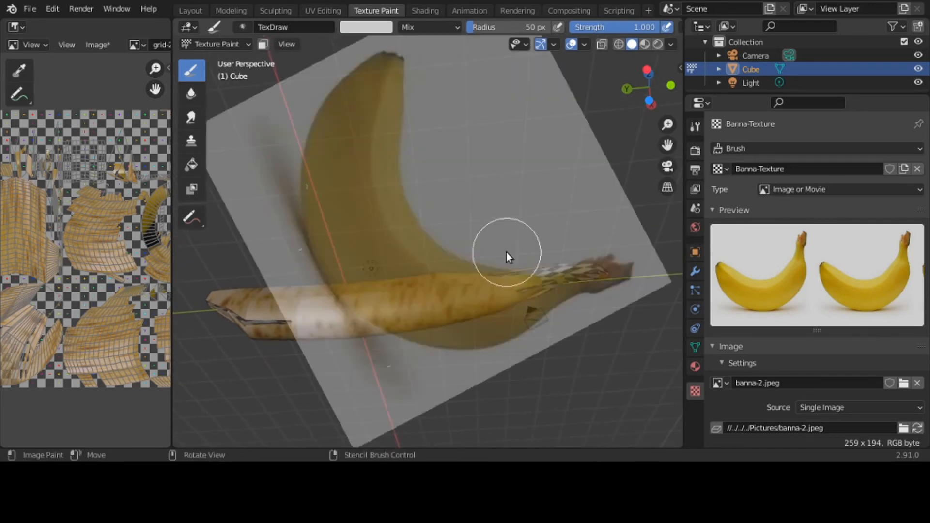
key("ctrl")
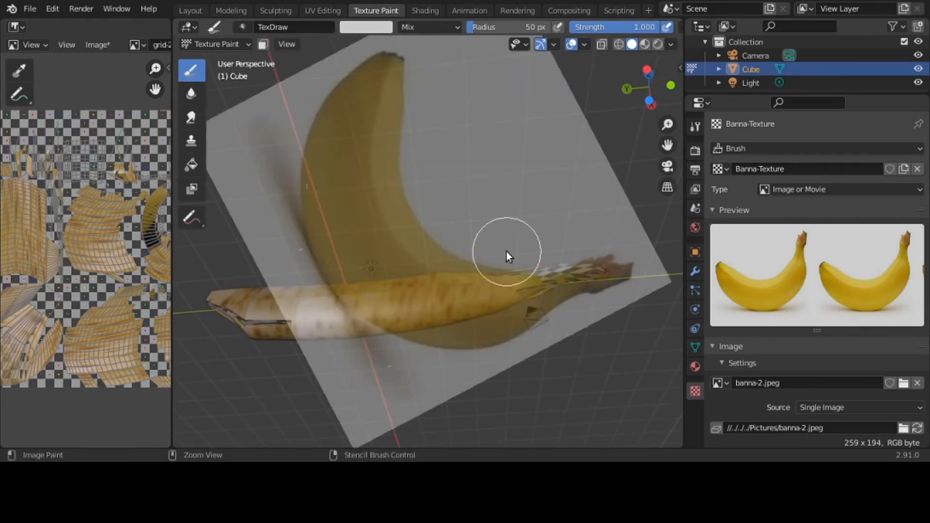
right_click_drag(507, 251, 530, 262, "ctrl")
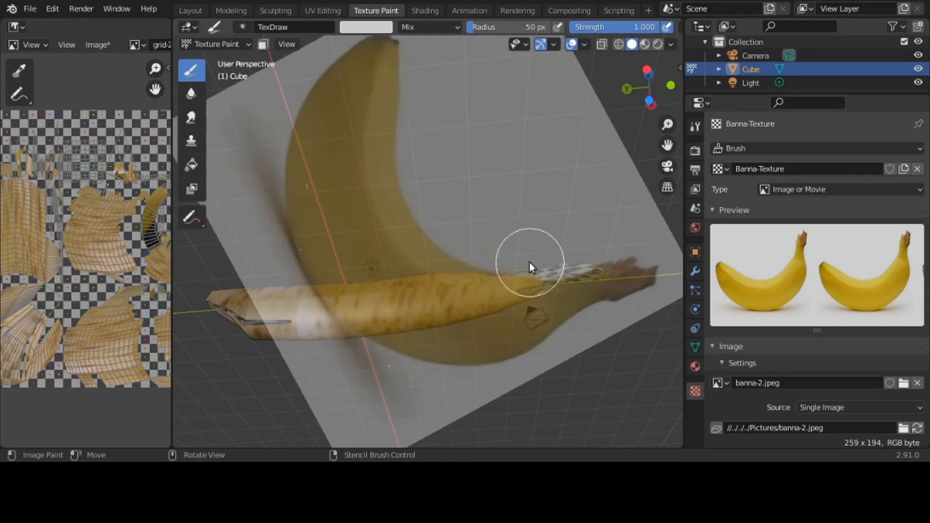
mouse_move(530, 263)
middle_mouse_down()
mouse_move(532, 280)
mouse_move(541, 278)
middle_mouse_up()
right_click_drag(541, 278, 516, 278)
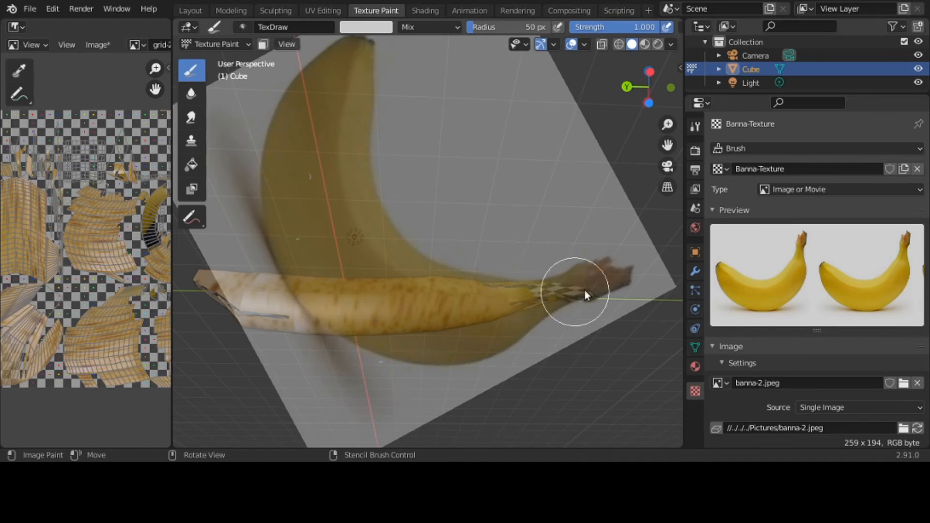
left_click_drag(663, 281, 576, 284)
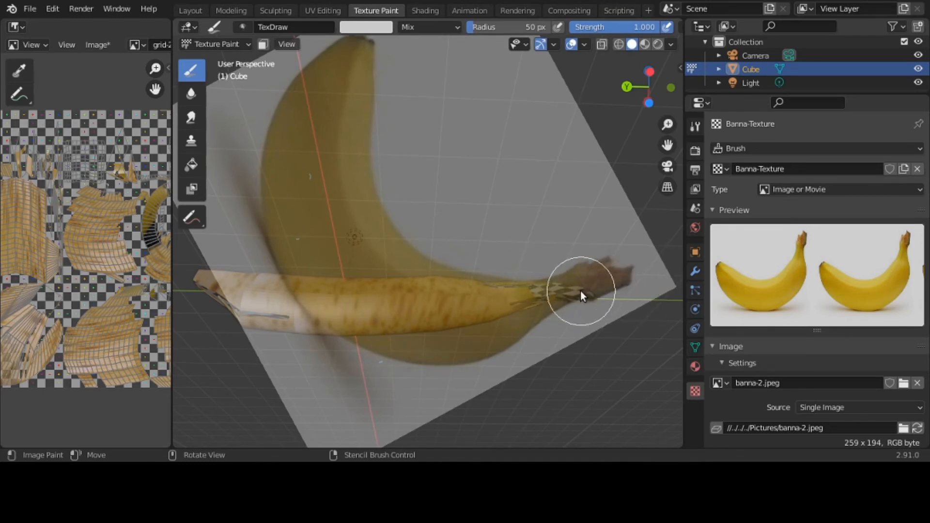
- Move and rotate the stencil so its stem covers the banana's opposite, blunt end, and paint that end brown
mouse_move(579, 298)
right_mouse_down()
mouse_move(402, 291)
mouse_move(282, 300)
right_mouse_up()
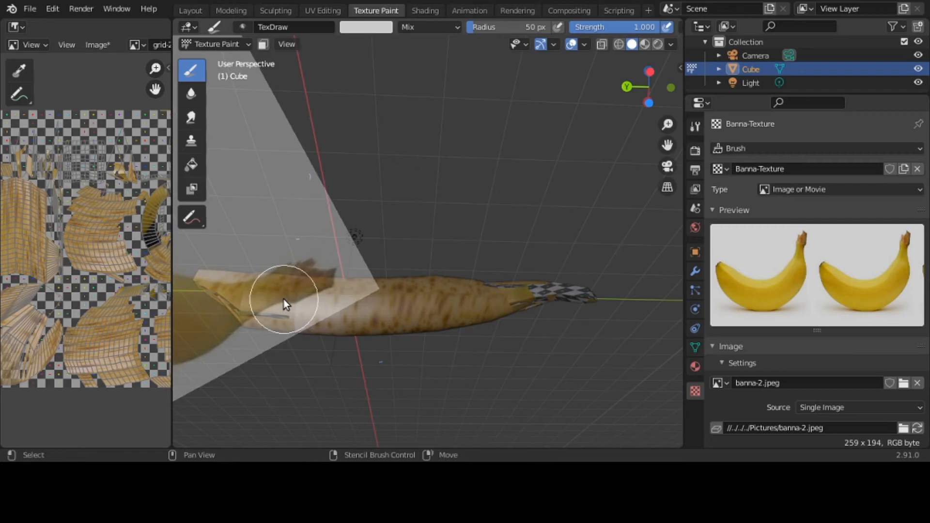
right_click_drag(284, 298, 73, 235, "ctrl")
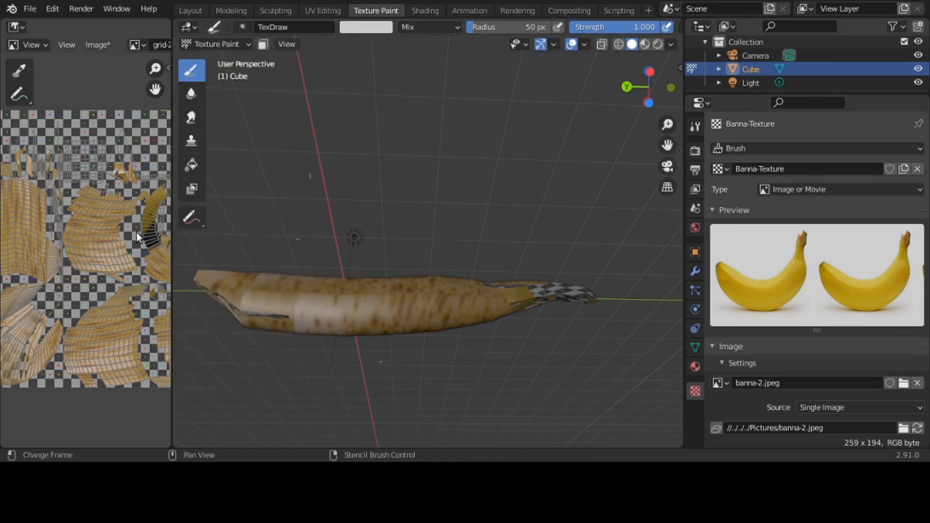
right_click_drag(264, 229, 627, 255, "shift")
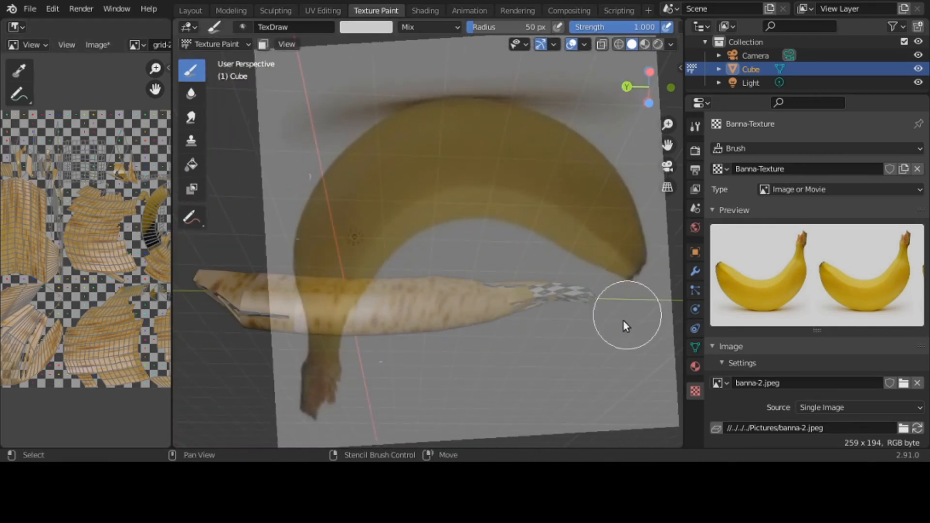
right_click_drag(608, 333, 400, 324, "shift")
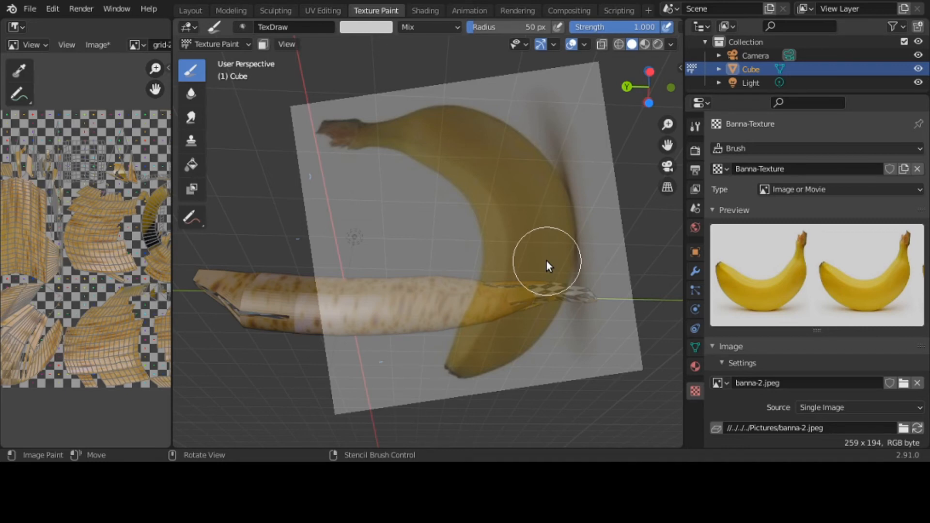
right_click_drag(546, 261, 422, 412)
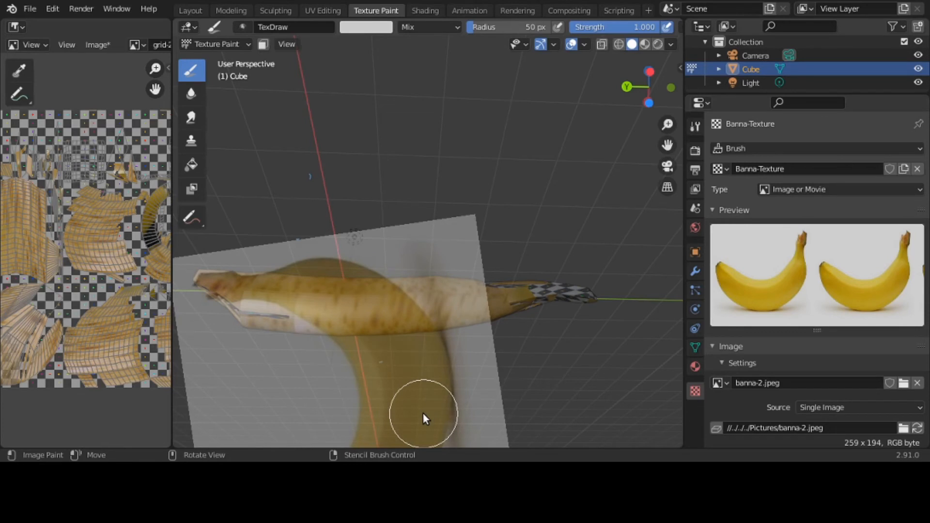
mouse_move(423, 413)
right_mouse_down("shift")
mouse_move(439, 420)
mouse_move(443, 441)
mouse_move(461, 439)
right_mouse_up("shift")
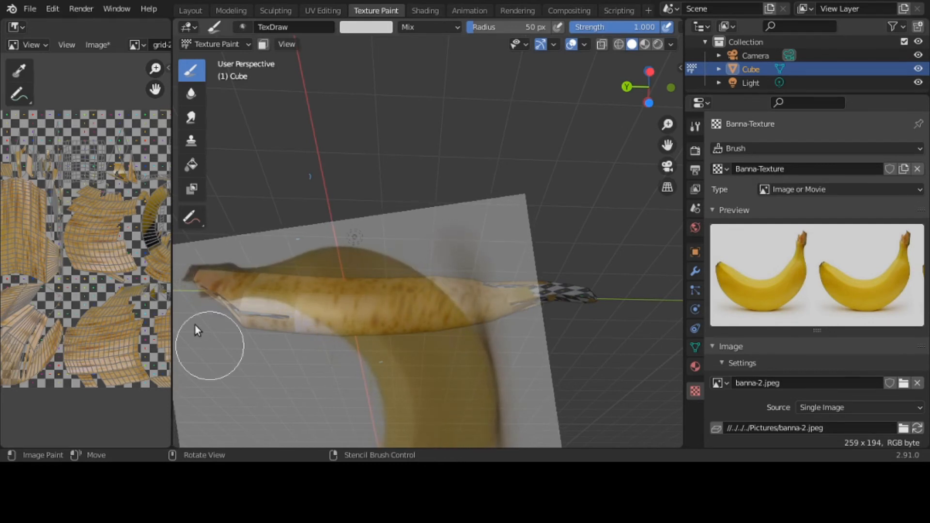
mouse_move(194, 268)
left_mouse_down()
mouse_move(231, 268)
mouse_move(192, 270)
mouse_move(231, 283)
mouse_move(236, 298)
mouse_move(246, 287)
mouse_move(234, 300)
left_mouse_up()
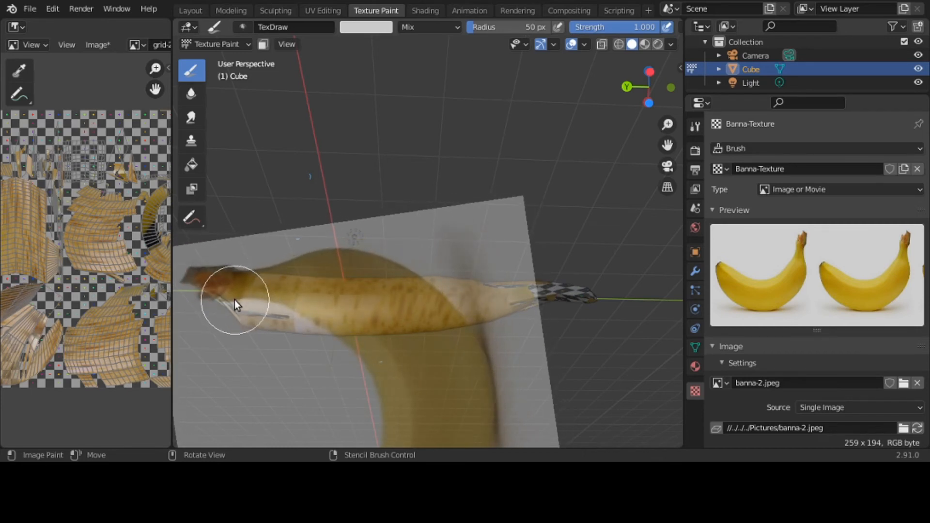
- Turn the banana to its other side and continue painting the blunt end and adjoining peel through the stencil
mouse_move(234, 300)
middle_mouse_down()
mouse_move(256, 283)
mouse_move(251, 304)
middle_mouse_up()
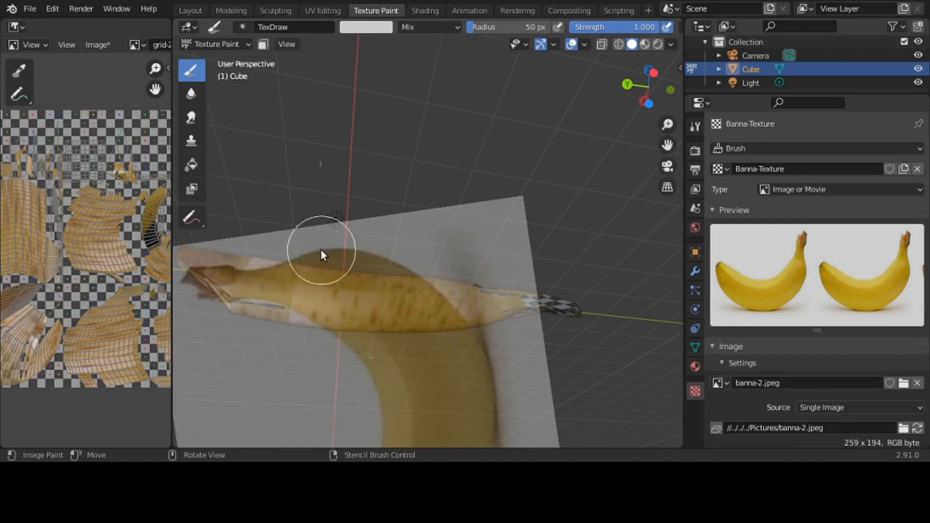
middle_click_drag(321, 249, 326, 431)
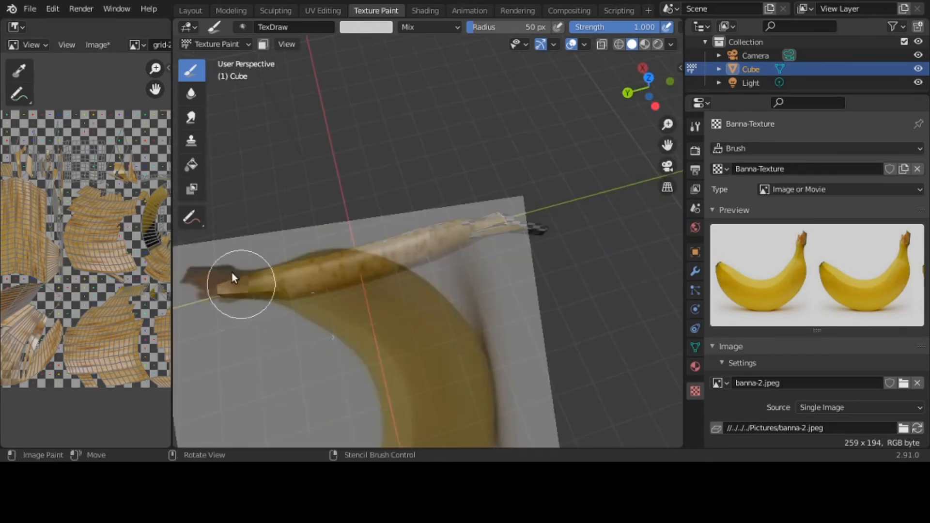
left_click_drag(231, 272, 284, 283)
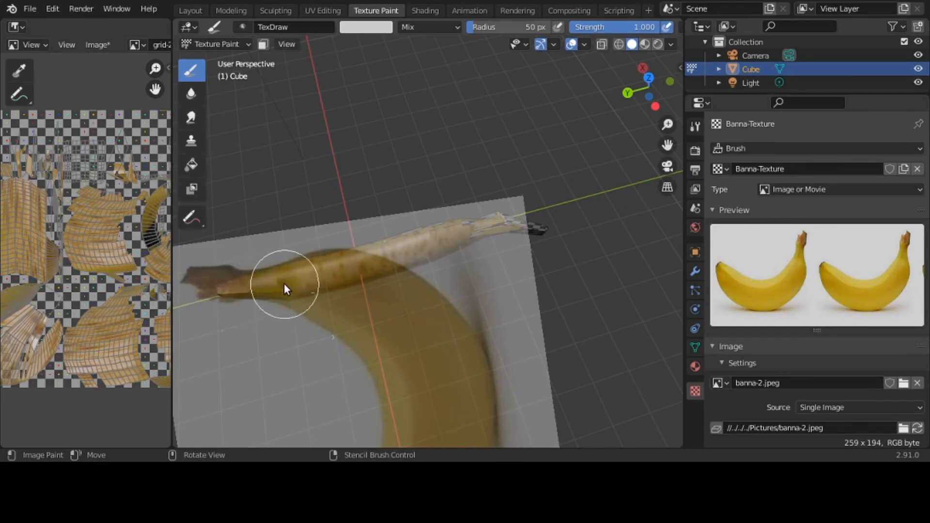
- Turn the banana to another side, realign the stencil over it and paint from the body to the blunt end
middle_click_drag(297, 272, 425, 78)
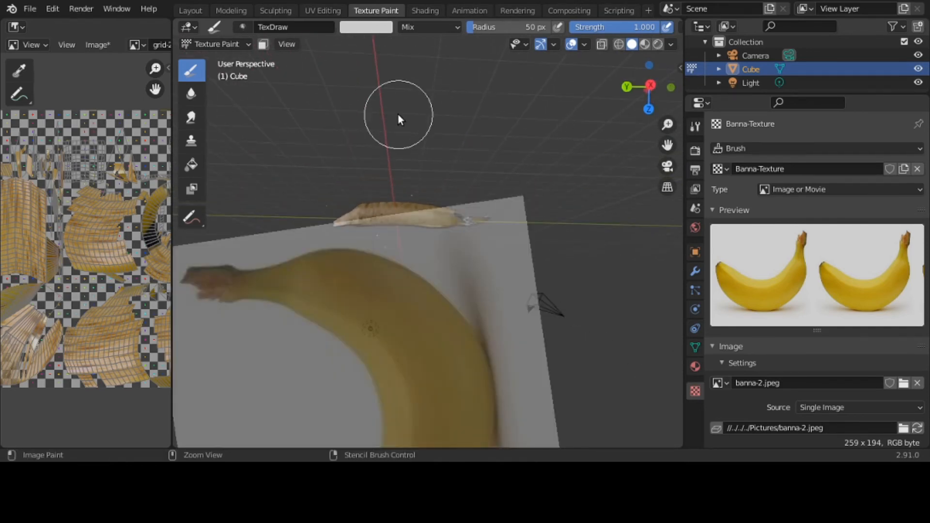
middle_click_drag(398, 120, 324, 205, "ctrl")
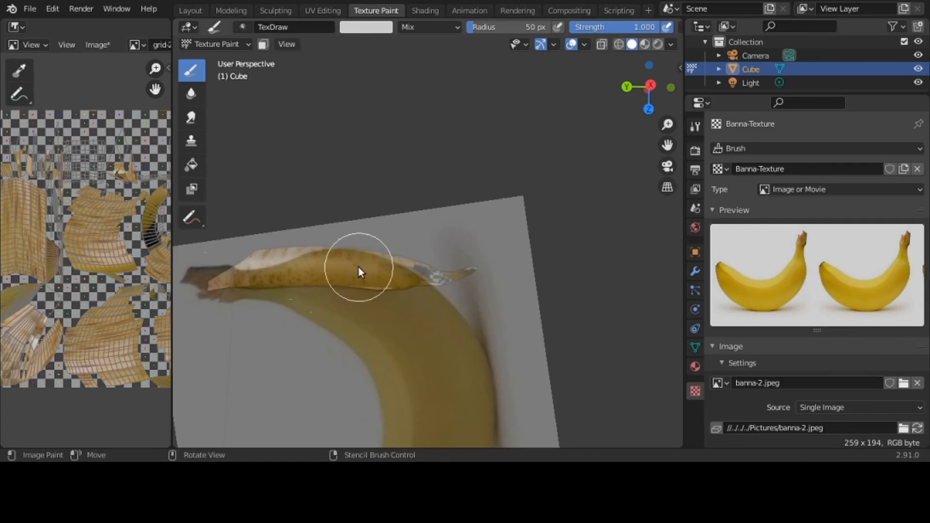
right_click_drag(358, 265, 365, 259, "shift")
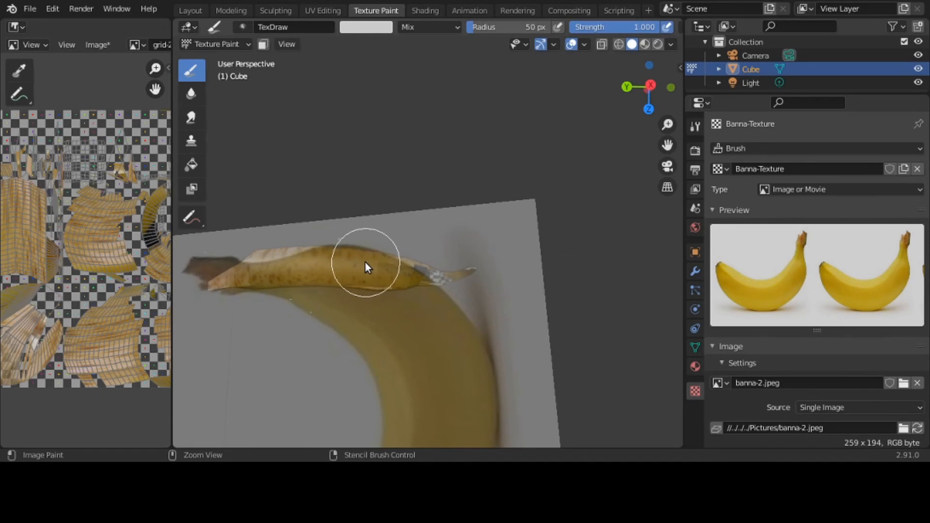
right_click_drag(365, 262, 377, 271)
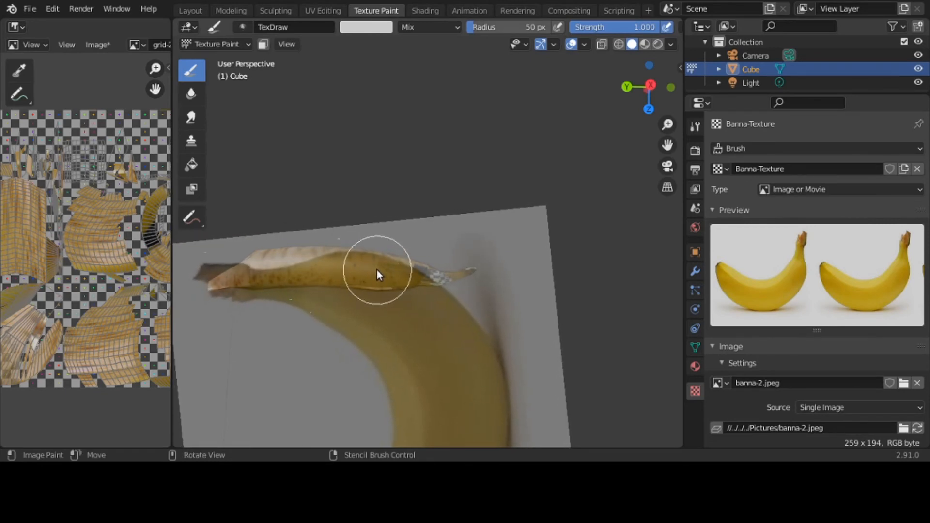
mouse_move(377, 269)
left_mouse_down()
mouse_move(251, 255)
mouse_move(209, 280)
mouse_move(224, 284)
mouse_move(211, 281)
left_mouse_up()
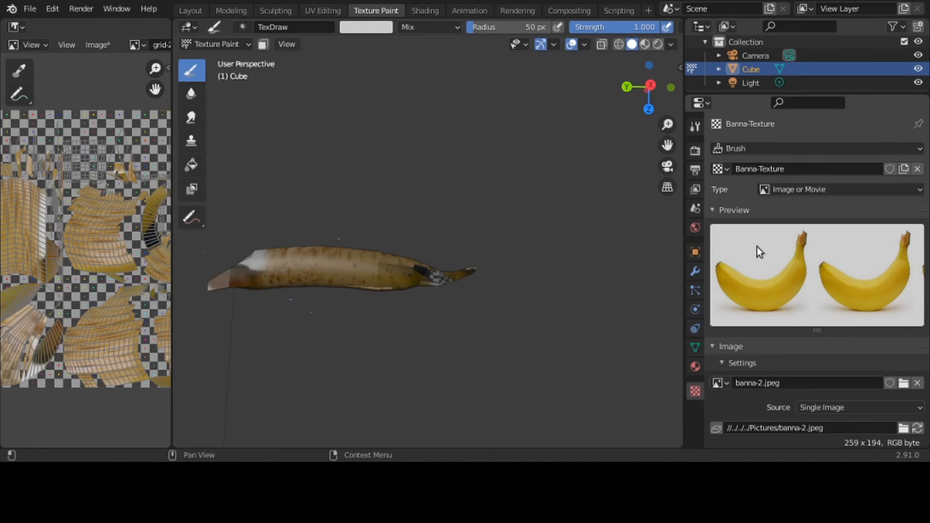
- Set the mapping of the Banna-Texture brush texture to View Plane
left_click(695, 366)
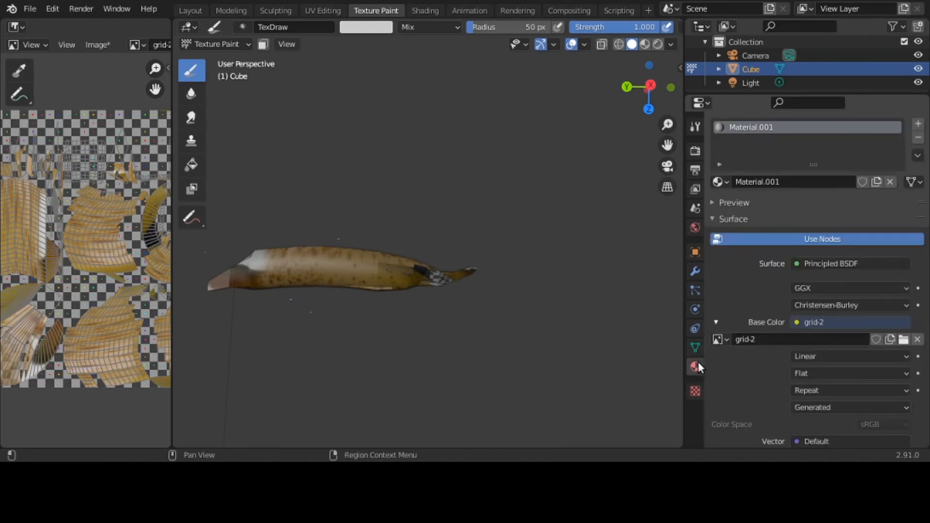
left_click(695, 125)
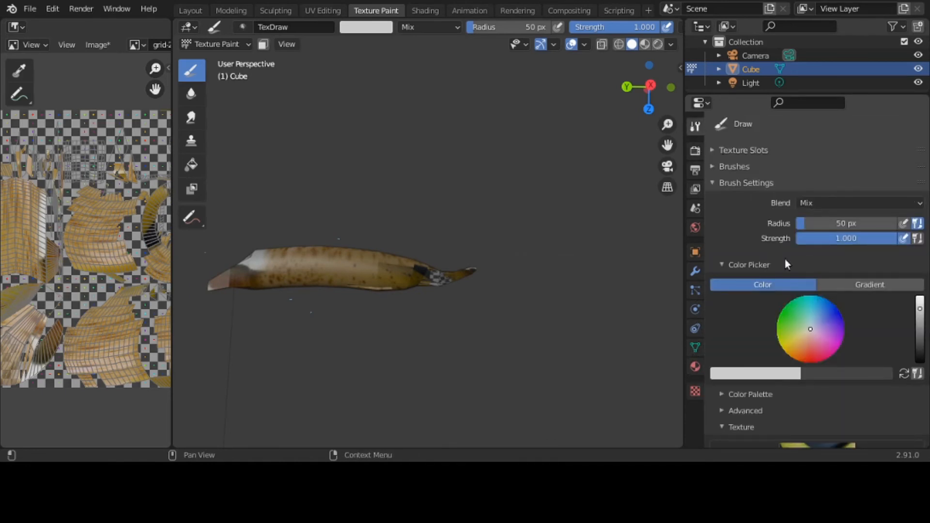
scroll(789, 290, "down", 10)
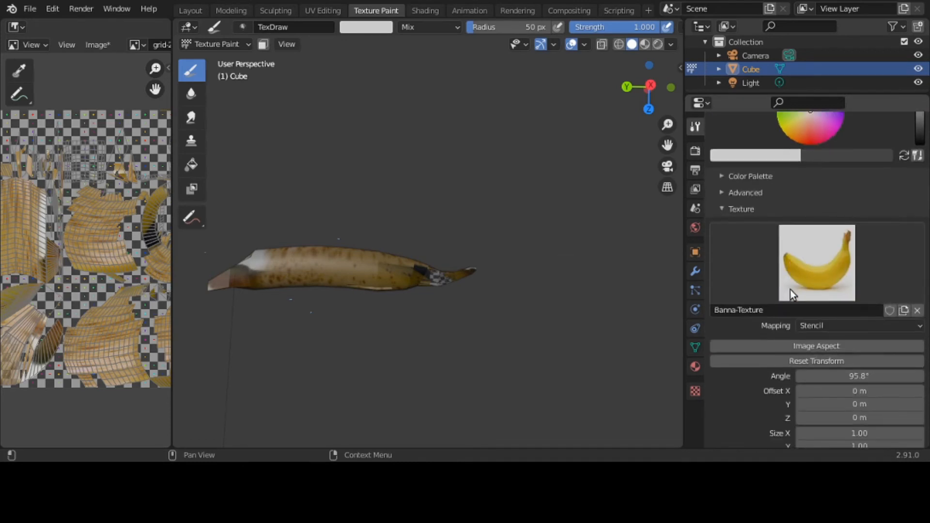
scroll(790, 289, "down", 3)
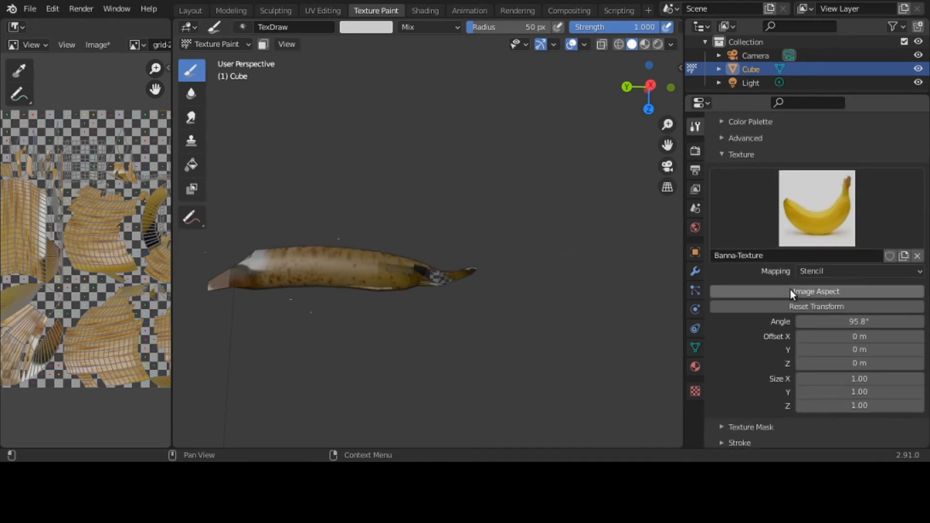
left_click(823, 271)
left_click(824, 285)
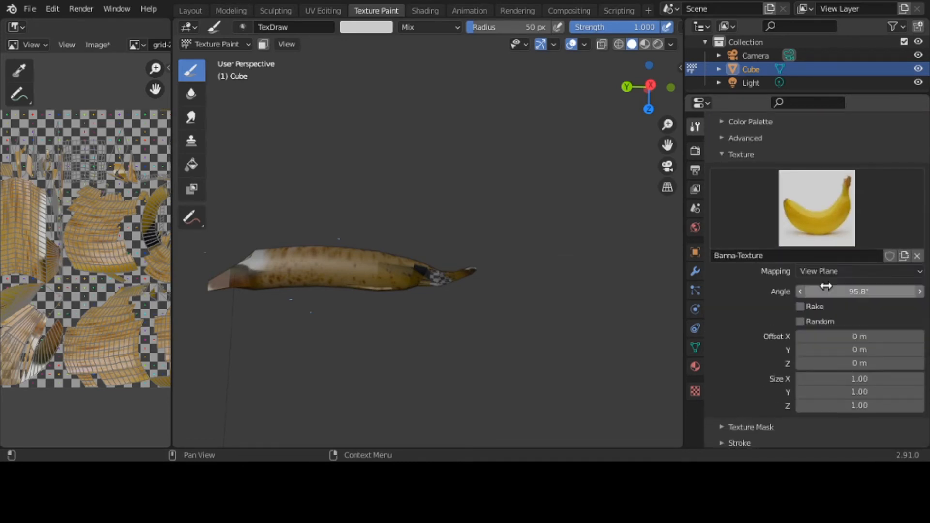
- Examine the checkered gaps around the banana's narrow tip from several angles and review the material and brush texture settings
mouse_move(599, 275)
middle_mouse_down()
mouse_move(548, 112)
mouse_move(529, 419)
mouse_move(551, 398)
mouse_move(595, 417)
mouse_move(521, 383)
mouse_move(589, 395)
middle_mouse_up()
scroll(521, 383, "up", 1)
scroll(596, 358, "up", 3)
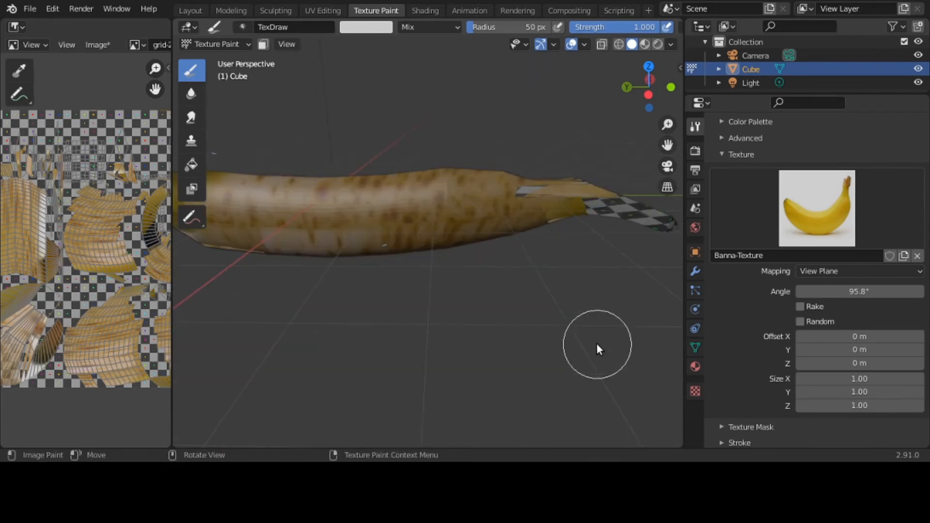
middle_click_drag(596, 343, 531, 320, "shift")
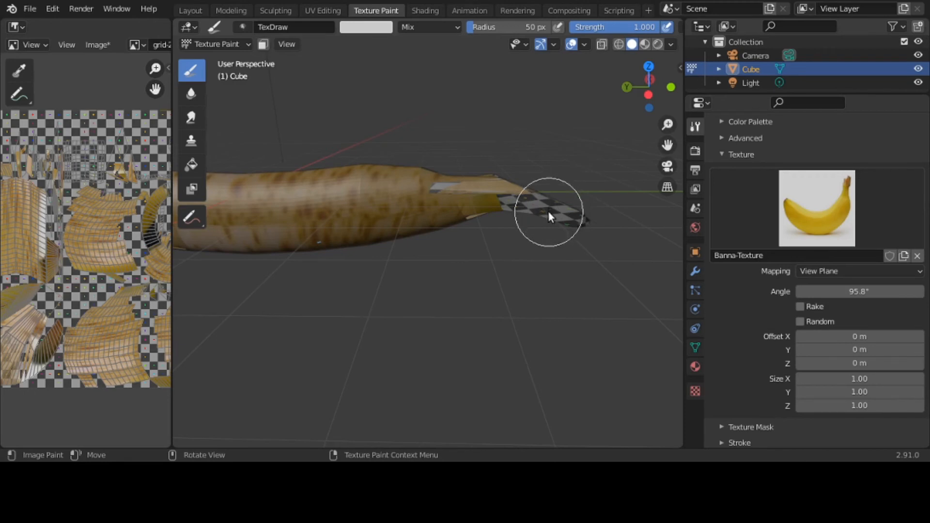
middle_click_drag(549, 216, 510, 303)
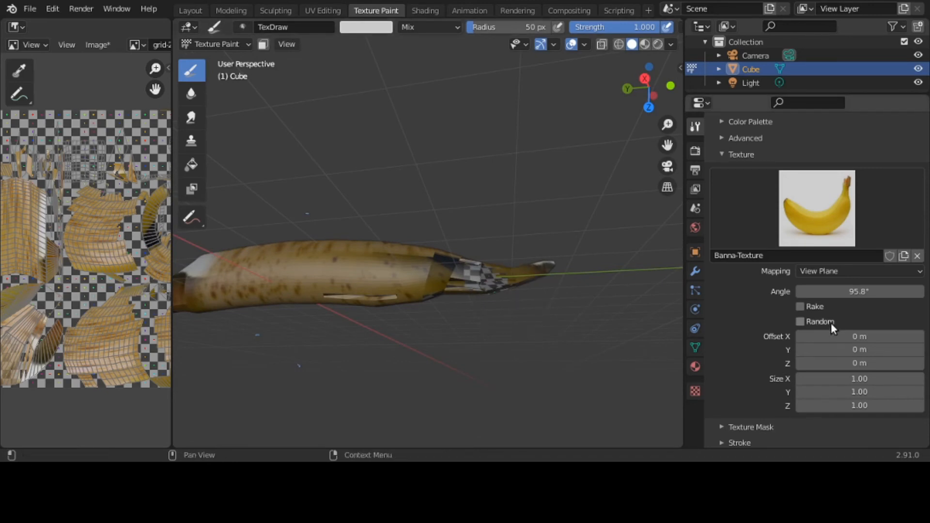
scroll(483, 257, "up", 2)
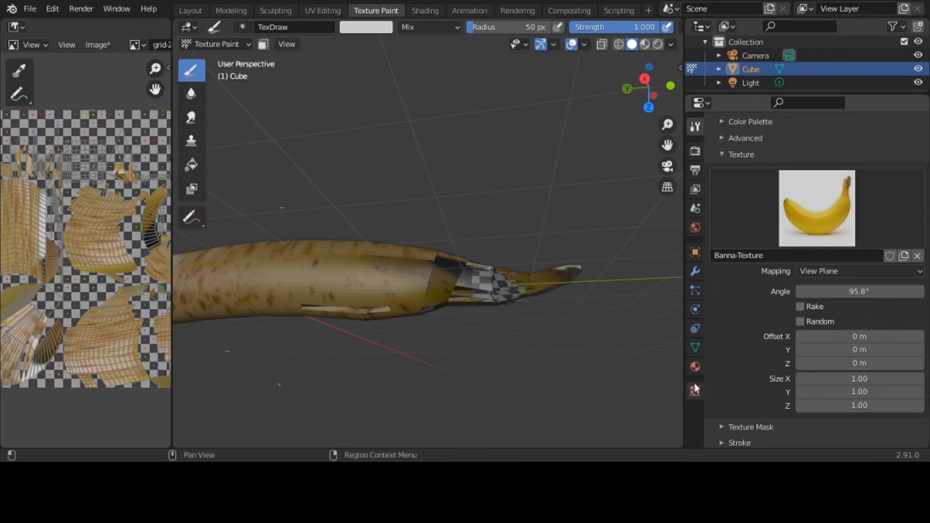
left_click(695, 366)
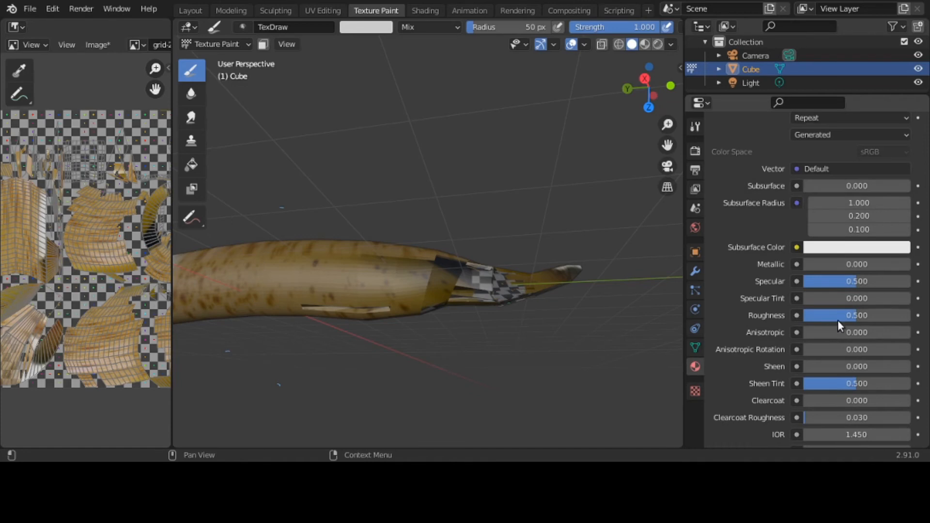
left_click(695, 124)
scroll(893, 276, "down", 3)
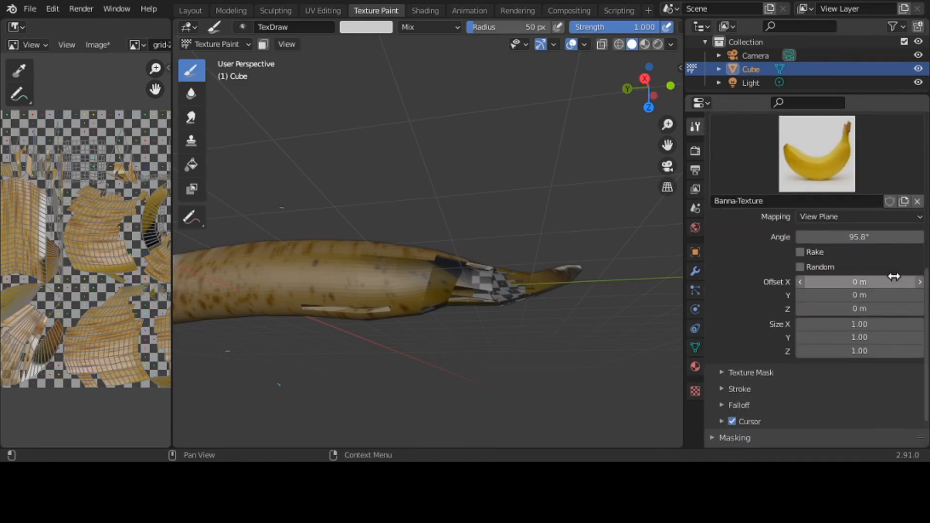
- Set the mapping of the Banna-Texture brush texture to Stencil
scroll(893, 276, "up", 2)
scroll(893, 276, "up", 4)
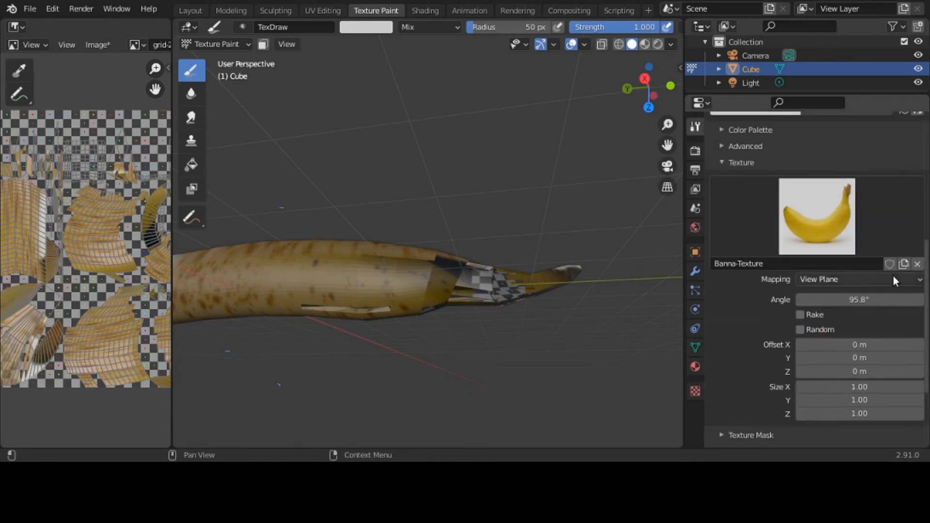
scroll(893, 276, "up", 3)
scroll(892, 271, "up", 3)
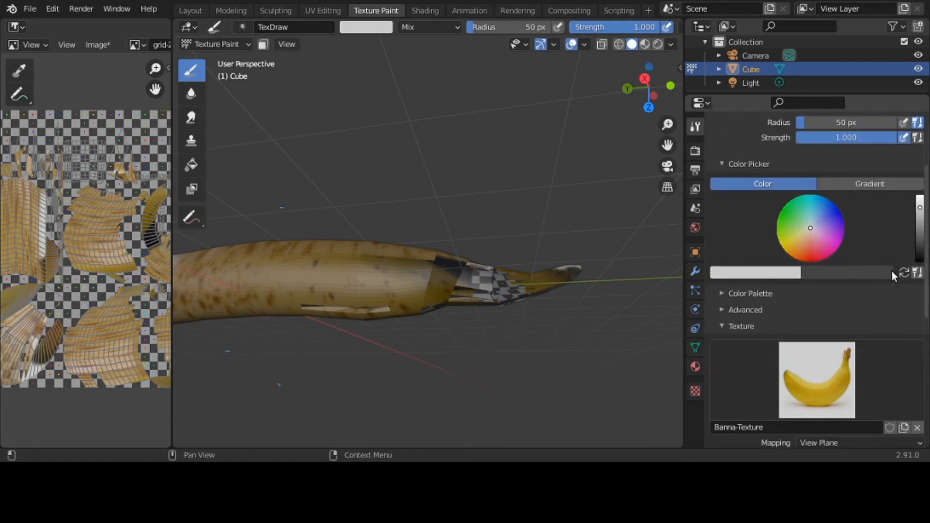
scroll(892, 272, "down", 5)
scroll(891, 270, "down", 2)
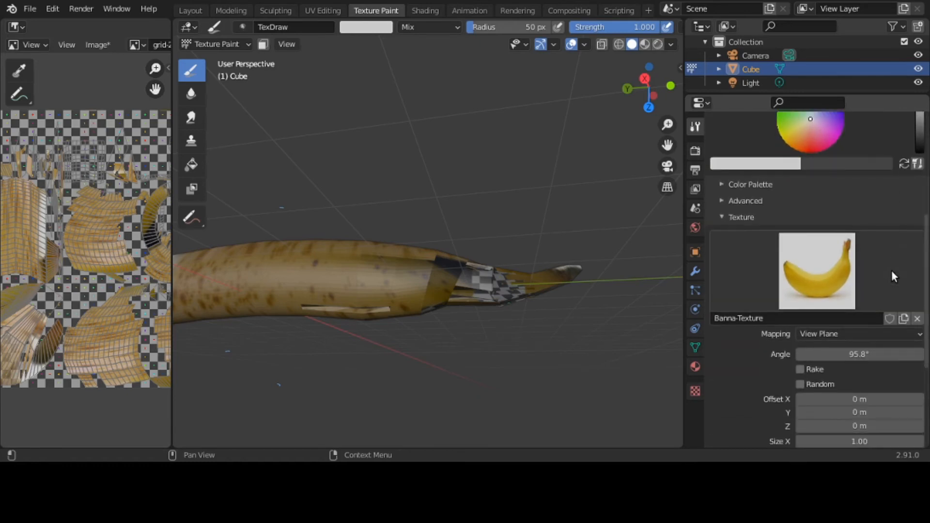
left_click(855, 333)
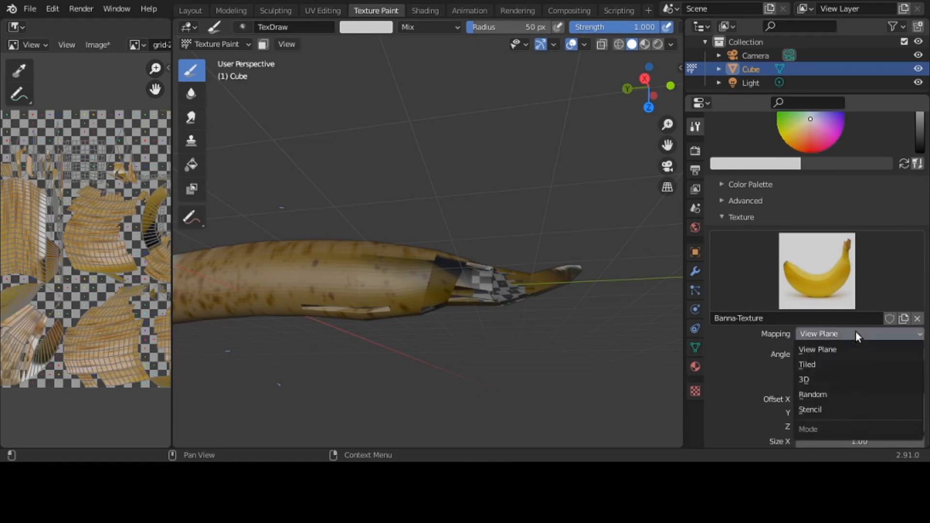
left_click(850, 408)
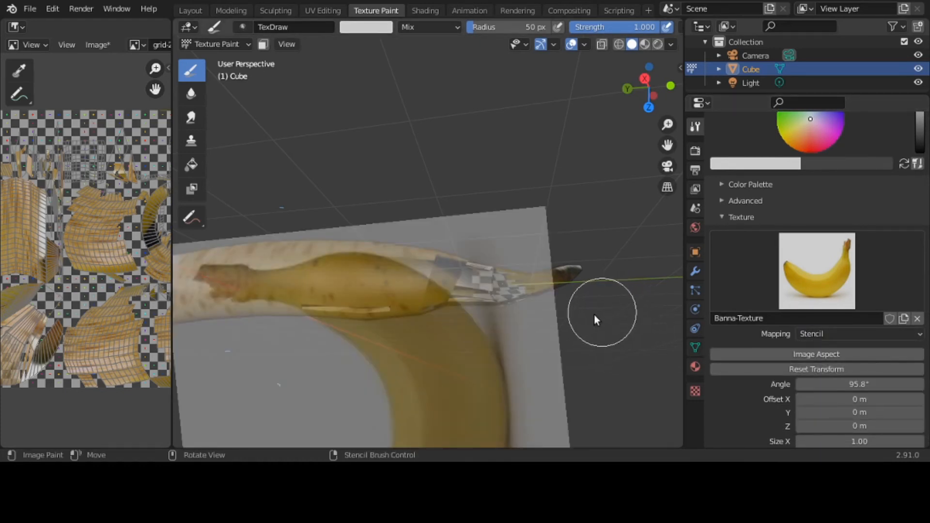
- Move the stencil over the checkered gap before the narrow tip, paint it, and set the brush texture mapping to Random
right_click_drag(510, 312, 581, 276)
mouse_move(498, 282)
left_mouse_down()
mouse_move(494, 293)
mouse_move(481, 269)
mouse_move(483, 285)
mouse_move(498, 283)
mouse_move(502, 269)
mouse_move(490, 272)
mouse_move(504, 283)
mouse_move(459, 278)
left_mouse_up()
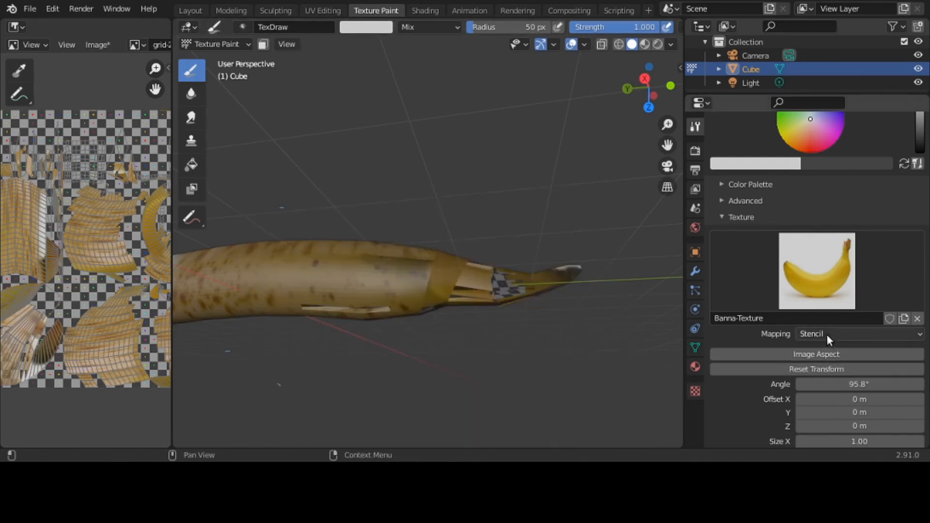
left_click(826, 335)
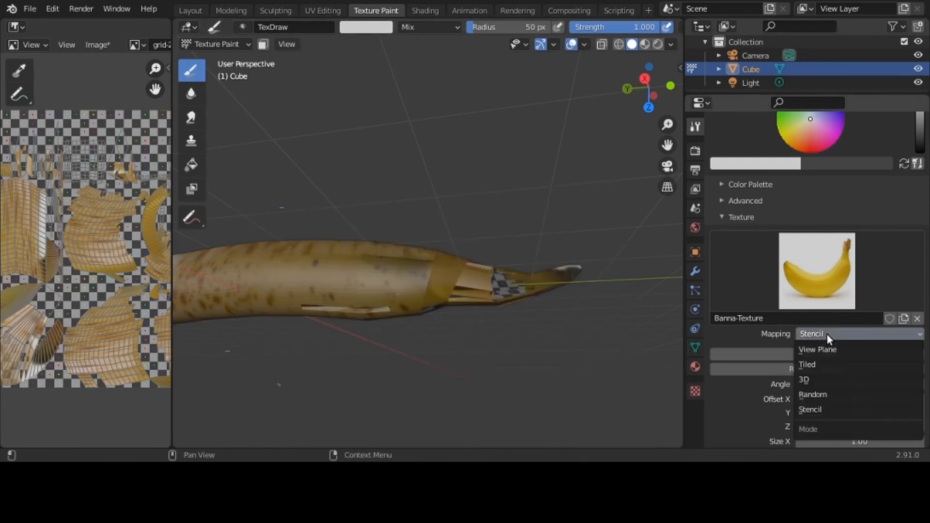
left_click(823, 395)
- Circle the remaining checkered gap at the base of the narrow tip with the Annotate tool
left_click(192, 218)
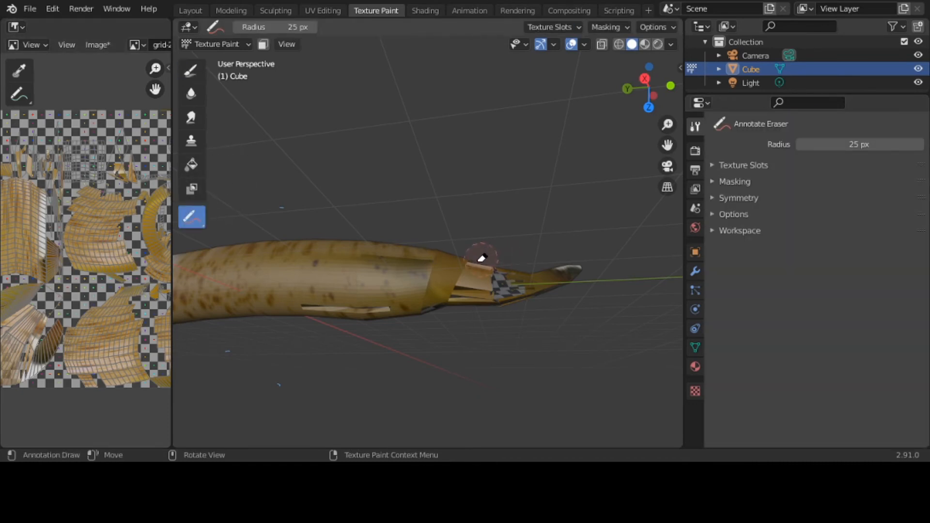
left_click(195, 225)
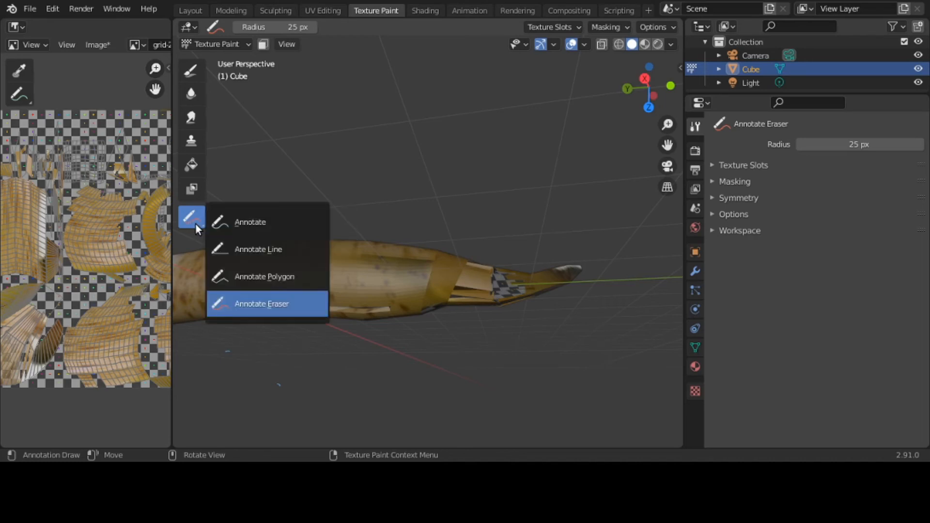
left_click(195, 223)
left_click_drag(201, 224, 208, 220)
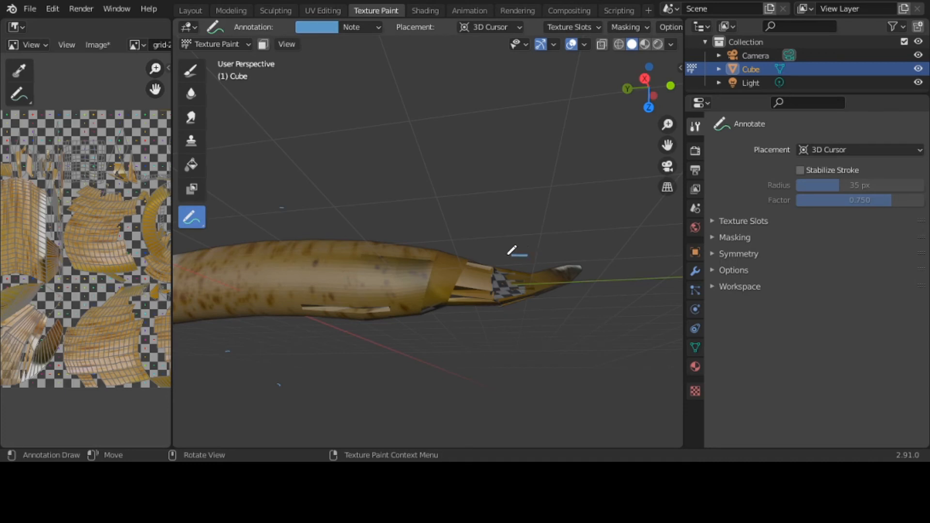
mouse_move(491, 295)
left_mouse_down()
mouse_move(519, 314)
mouse_move(537, 288)
mouse_move(534, 255)
left_mouse_up()
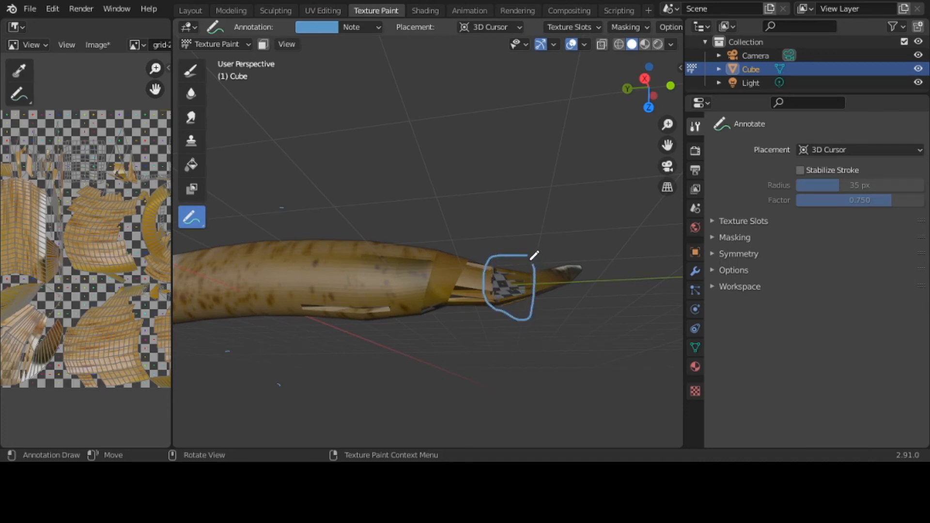
right_click(546, 331)
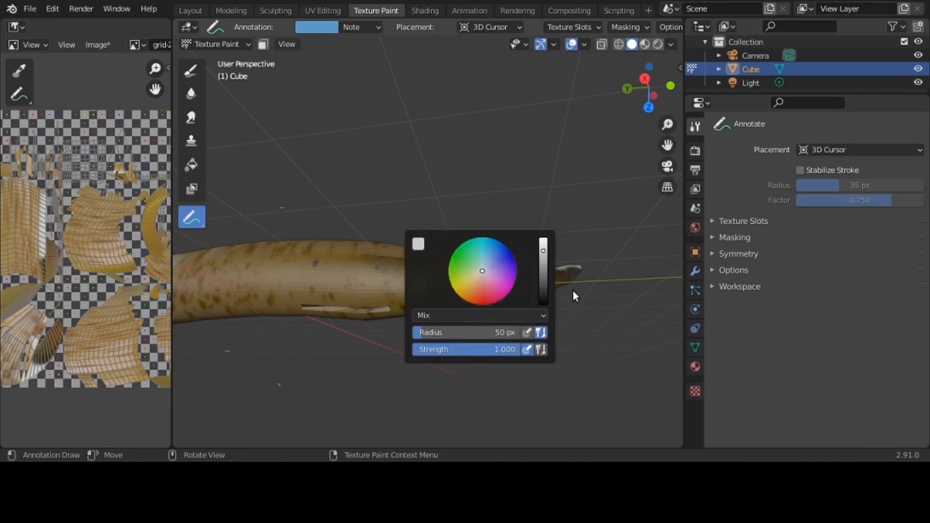
- Circle the checkered faces at the end of the narrow tip from another angle with an annotation
mouse_move(572, 291)
middle_mouse_down()
mouse_move(548, 137)
mouse_move(523, 120)
mouse_move(560, 160)
mouse_move(556, 199)
middle_mouse_up()
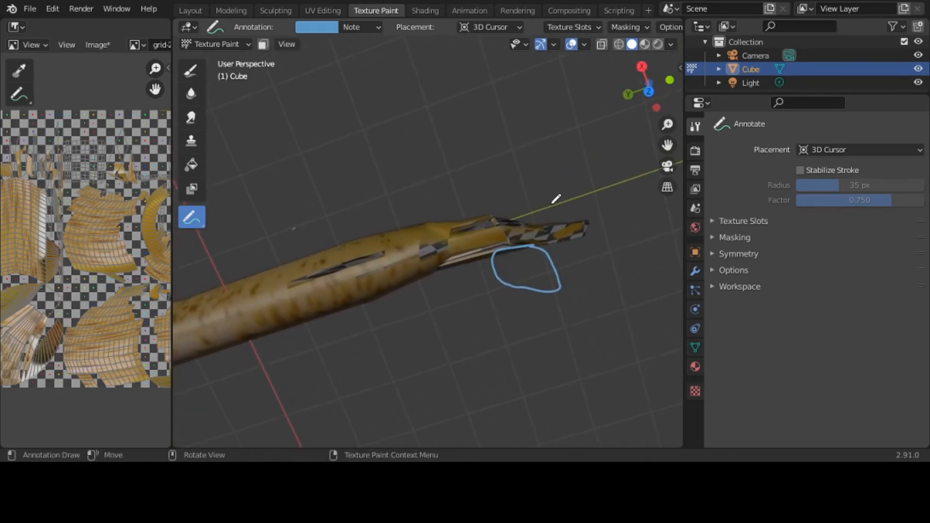
mouse_move(509, 246)
middle_mouse_down()
mouse_move(489, 193)
mouse_move(460, 176)
mouse_move(499, 175)
mouse_move(548, 210)
mouse_move(547, 232)
middle_mouse_up()
mouse_move(570, 225)
left_mouse_down()
mouse_move(552, 217)
mouse_move(512, 255)
mouse_move(564, 302)
mouse_move(598, 252)
mouse_move(545, 213)
left_mouse_up()
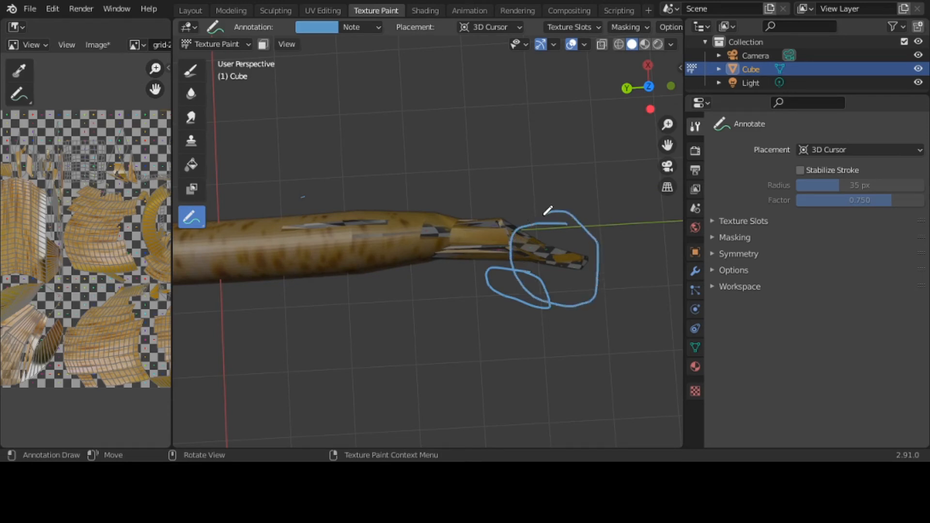
- Erase both annotation circles around the narrow tip with the Annotate Eraser
mouse_move(569, 299)
middle_mouse_down()
mouse_move(545, 141)
mouse_move(558, 132)
mouse_move(579, 150)
mouse_move(573, 73)
mouse_move(562, 431)
mouse_move(564, 57)
mouse_move(556, 103)
middle_mouse_up()
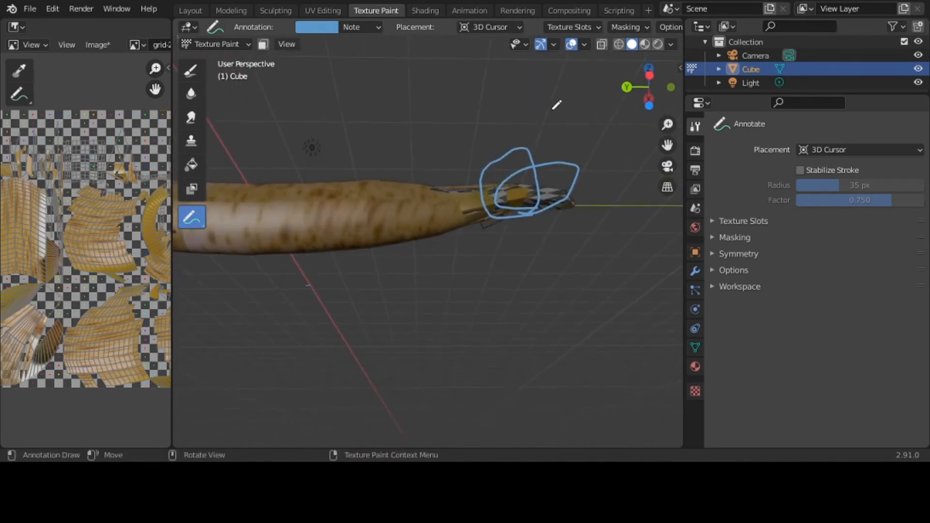
left_click_drag(204, 226, 245, 300)
mouse_move(566, 199)
left_mouse_down()
mouse_move(479, 193)
mouse_move(544, 162)
mouse_move(523, 182)
mouse_move(573, 181)
left_mouse_up()
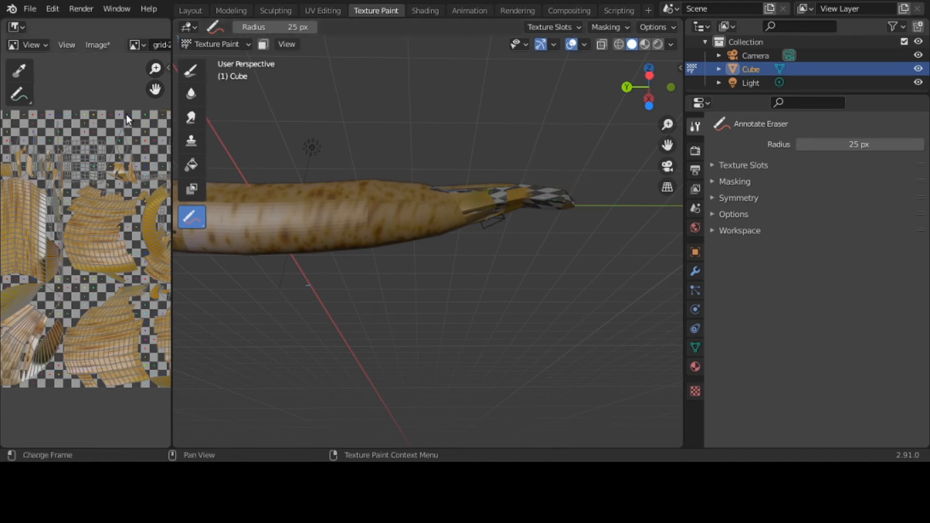
- Put the banana in Edit Mode and deselect all of its geometry
left_click(226, 43)
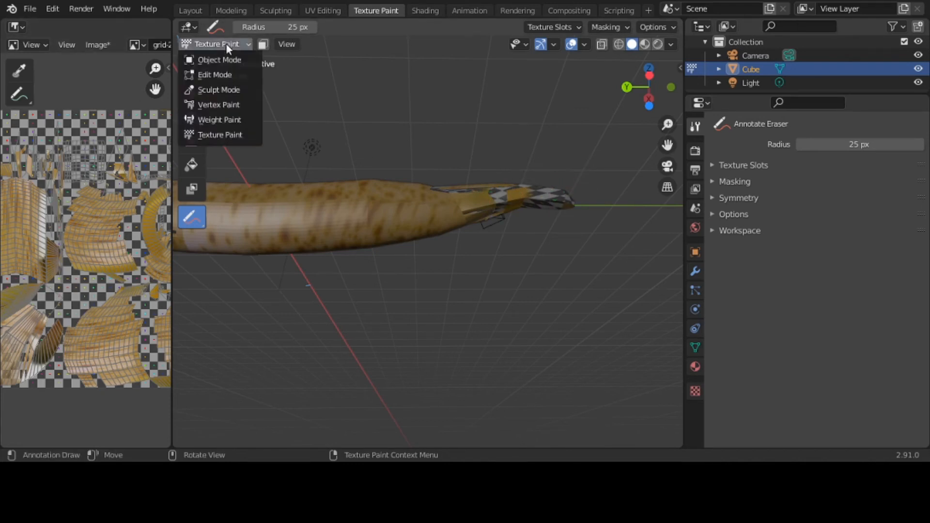
left_click(227, 77)
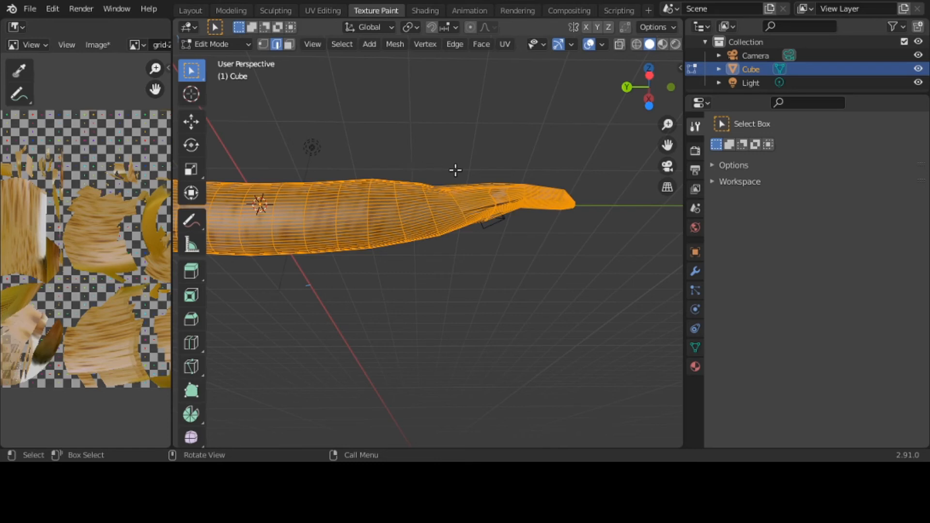
left_click(478, 147)
scroll(498, 160, "up", 2)
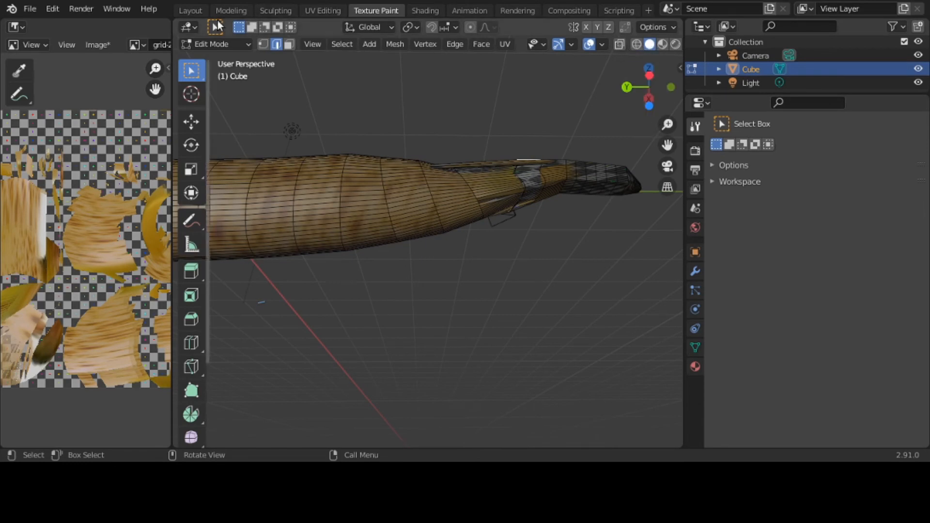
- Open the banana in Edit Mode in the Layout workspace and inspect the mesh around its narrow tip
left_click(177, 12)
scroll(413, 245, "up", 2)
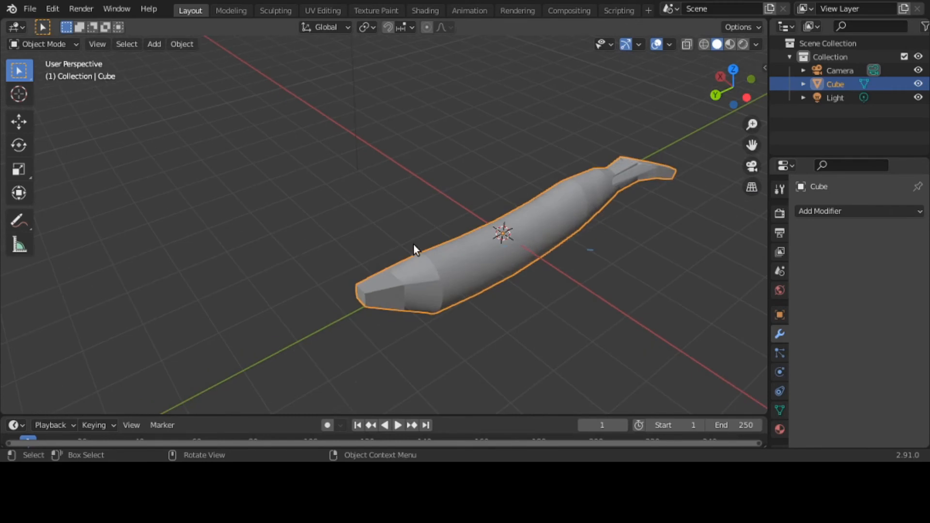
middle_click_drag(414, 245, 330, 220)
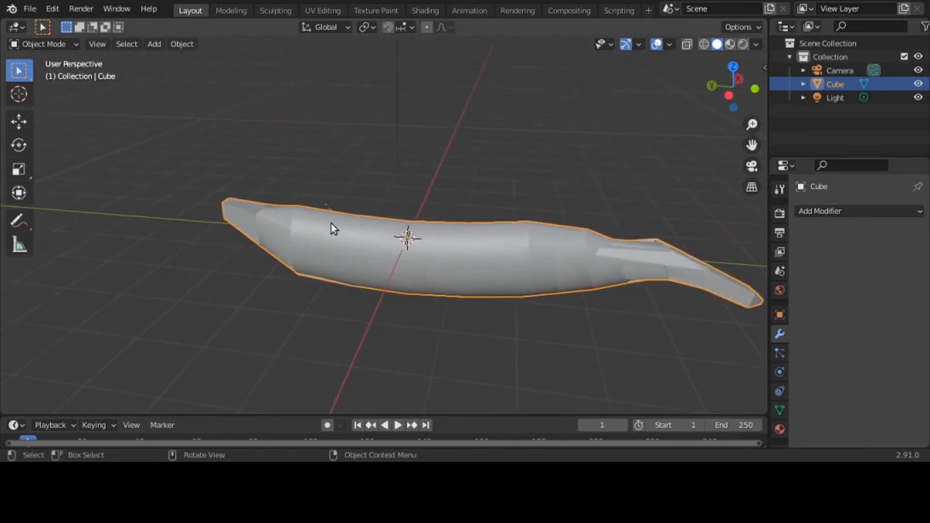
left_click(46, 43)
left_click(40, 69)
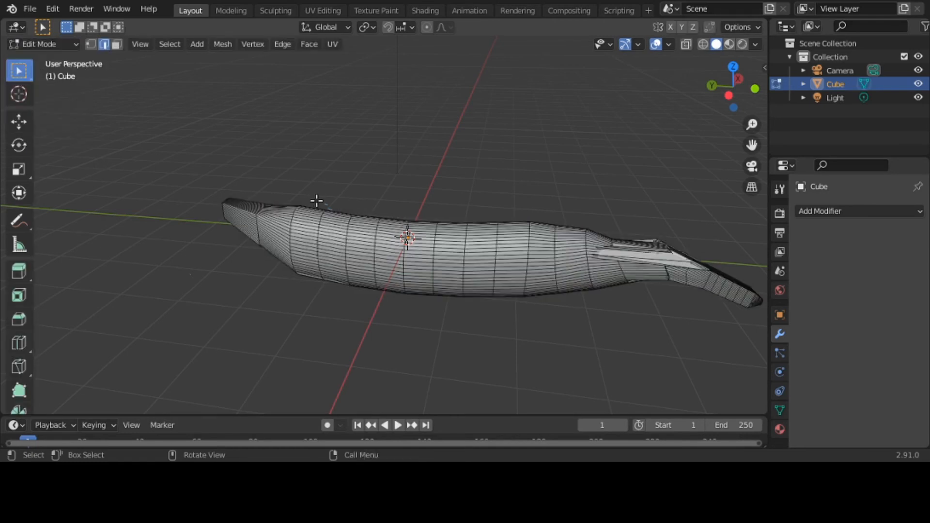
middle_click_drag(334, 233, 304, 231, "shift")
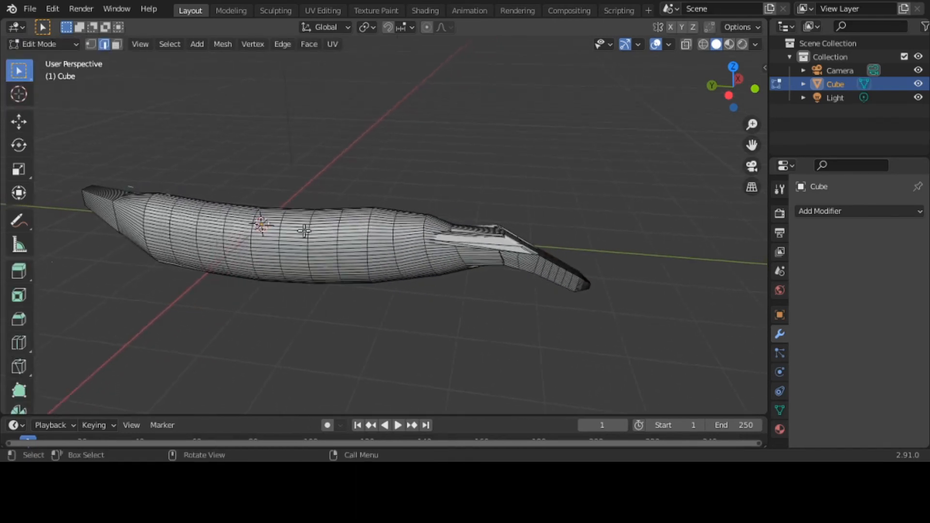
mouse_move(460, 291)
middle_mouse_down()
mouse_move(456, 307)
mouse_move(470, 304)
middle_mouse_up()
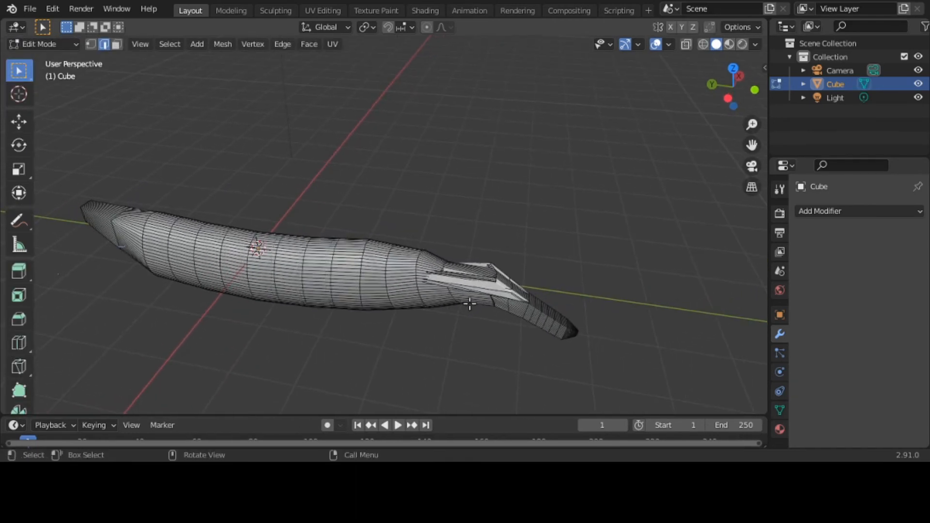
scroll(470, 303, "up", 3)
scroll(469, 303, "down", 2)
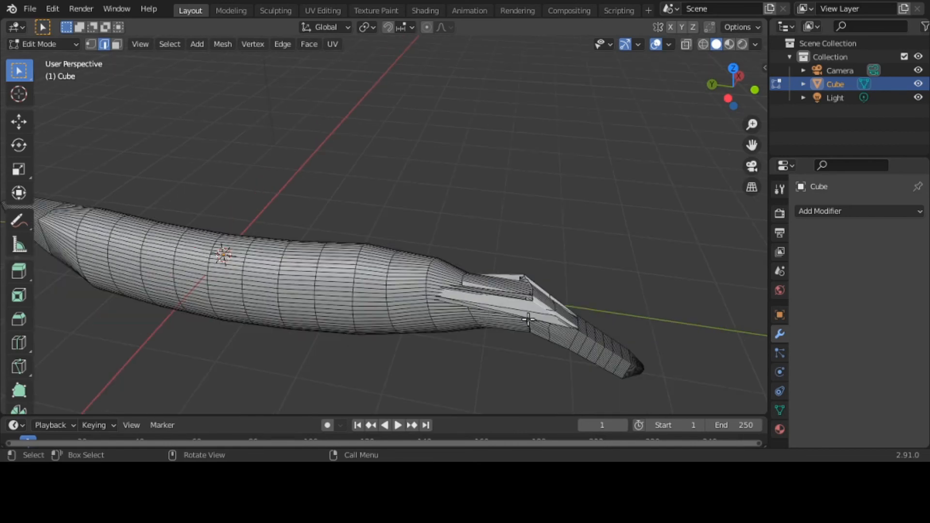
- Circle the distorted faces where the body meets the narrow tip with the Annotate tool and mark a short stroke inside
left_click(19, 220)
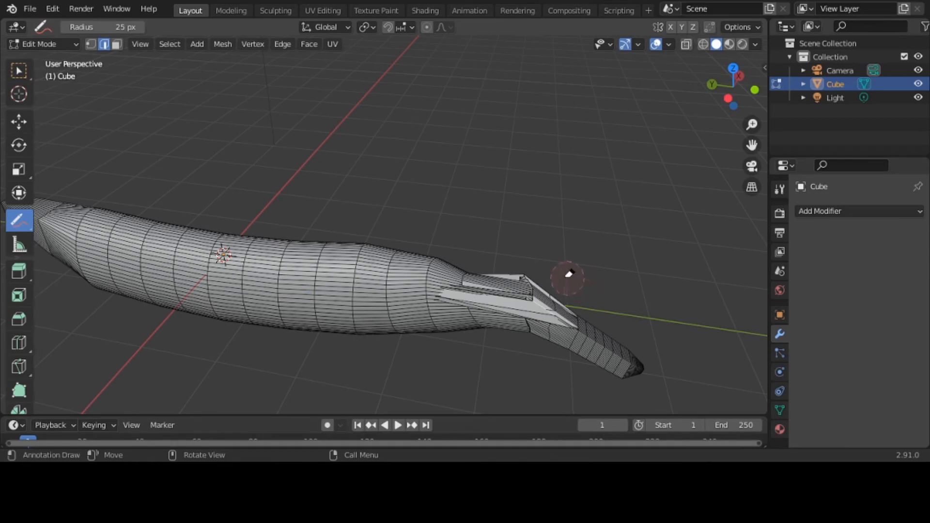
left_click(28, 231)
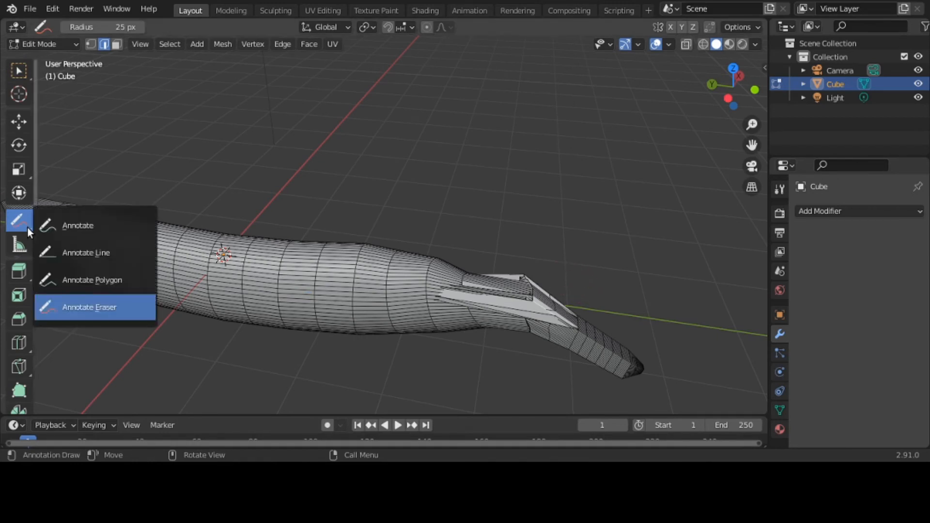
left_click(63, 226)
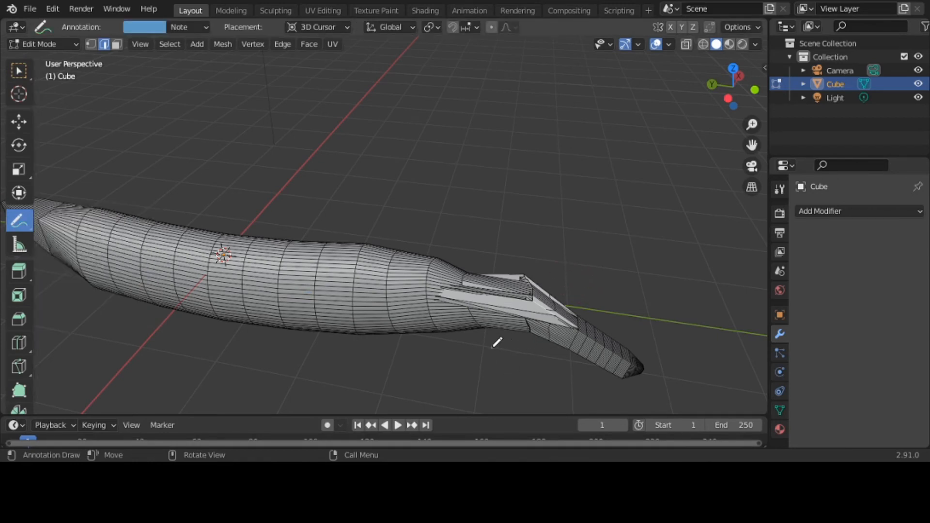
mouse_move(493, 347)
left_mouse_down()
mouse_move(585, 335)
mouse_move(580, 274)
mouse_move(499, 237)
mouse_move(448, 243)
mouse_move(425, 292)
mouse_move(486, 340)
mouse_move(521, 347)
left_mouse_up()
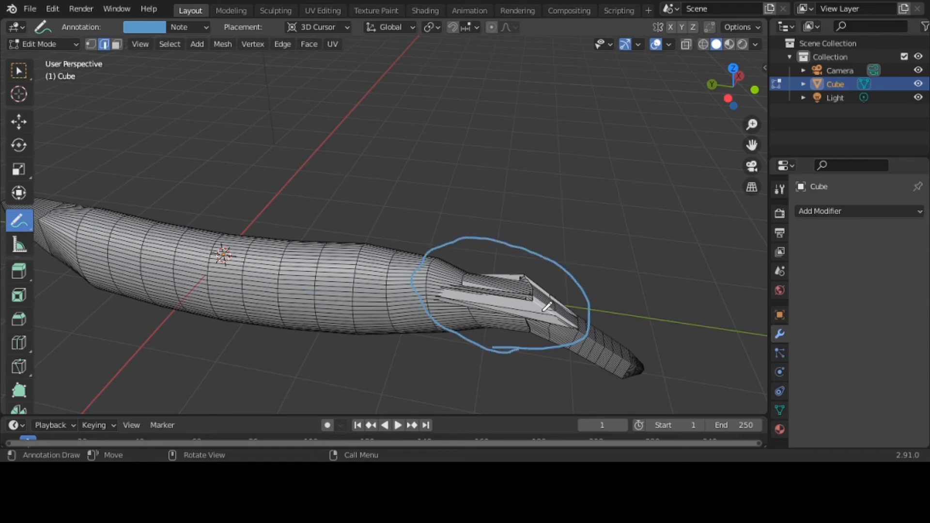
left_click_drag(547, 307, 526, 302)
mouse_move(532, 305)
middle_mouse_down()
mouse_move(536, 253)
mouse_move(502, 291)
mouse_move(516, 297)
middle_mouse_up()
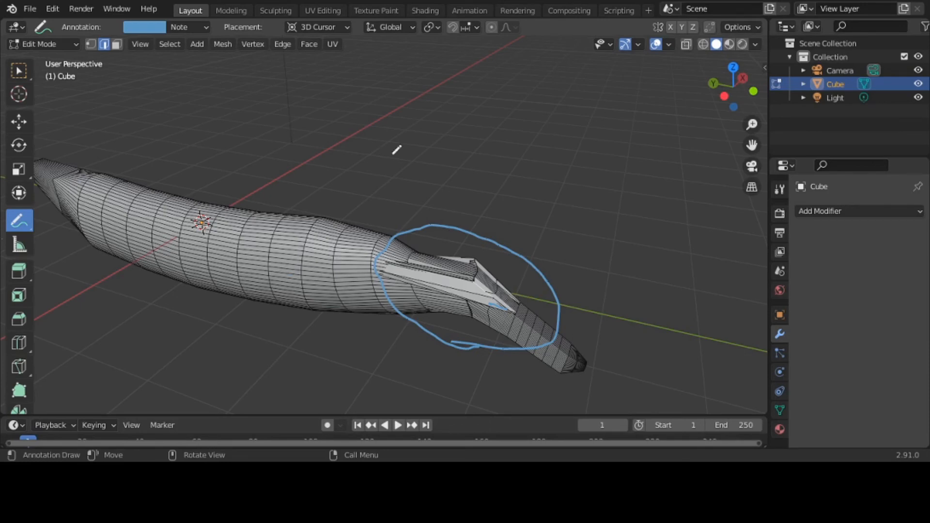
- Compare the checkered tip in the Texture Paint workspace with the same area of the mesh in Edit Mode in the Layout workspace
left_click(379, 10)
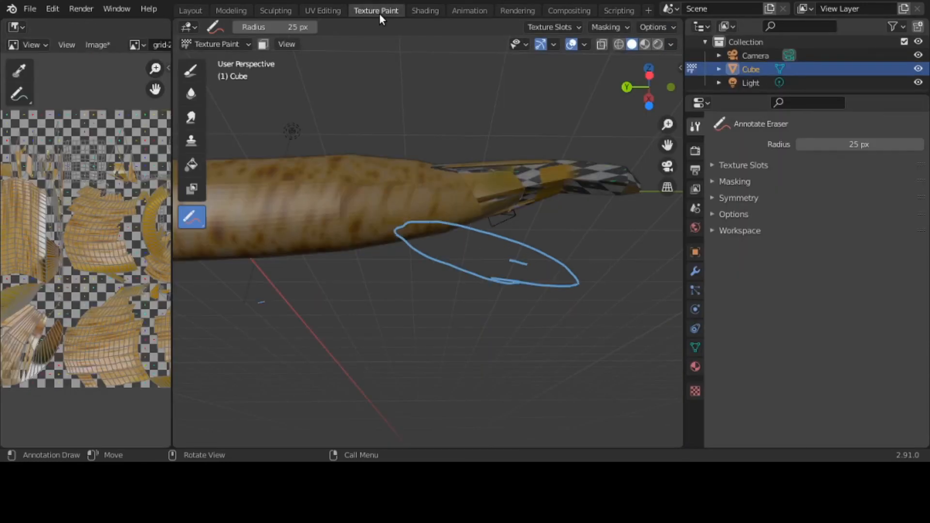
mouse_move(551, 195)
middle_mouse_down()
mouse_move(551, 245)
mouse_move(538, 251)
middle_mouse_up()
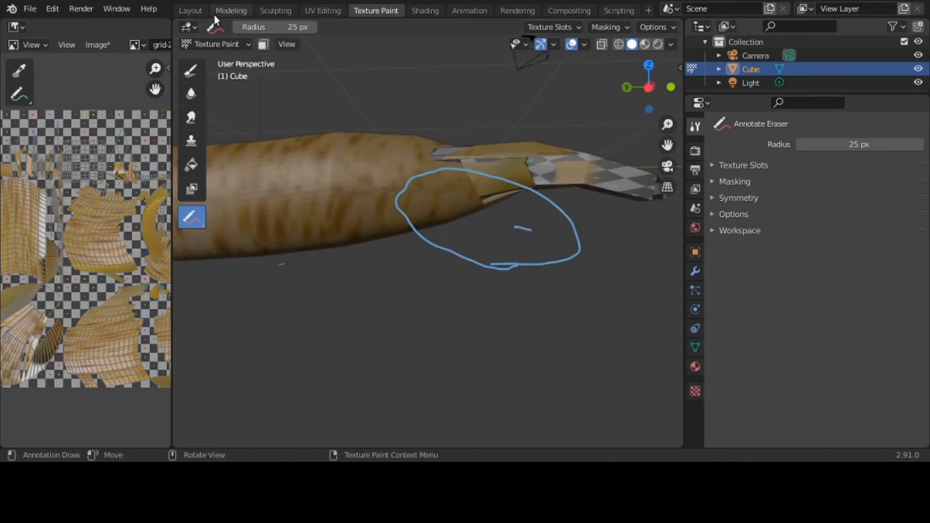
left_click(191, 11)
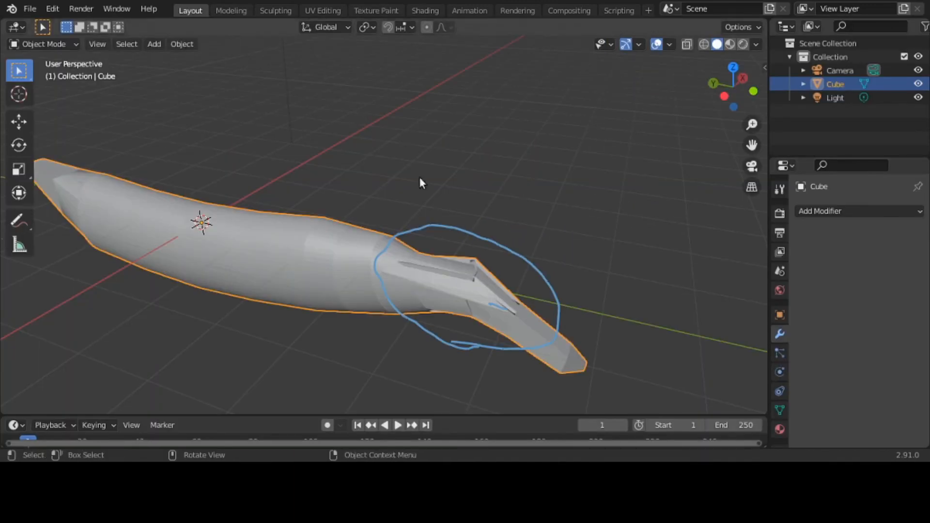
left_click(45, 42)
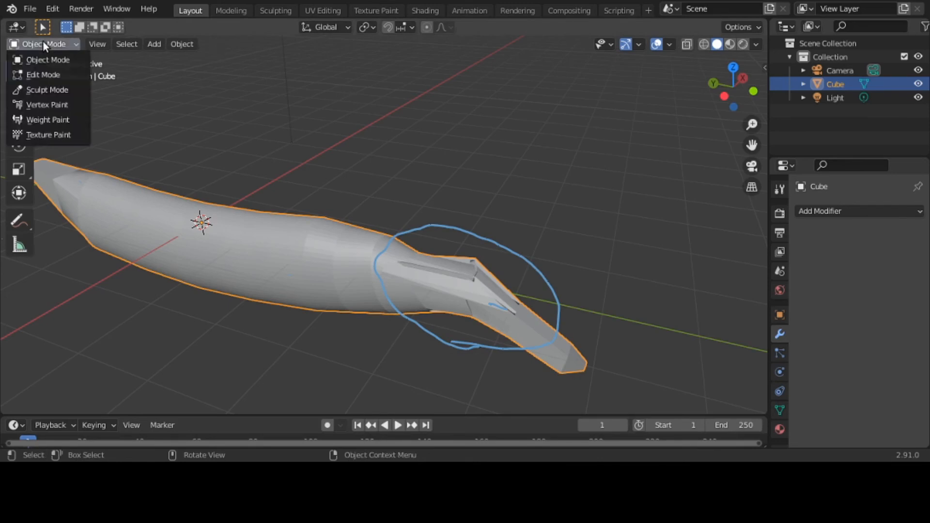
left_click(45, 74)
mouse_move(442, 309)
middle_mouse_down()
mouse_move(442, 276)
mouse_move(436, 287)
mouse_move(468, 278)
middle_mouse_up()
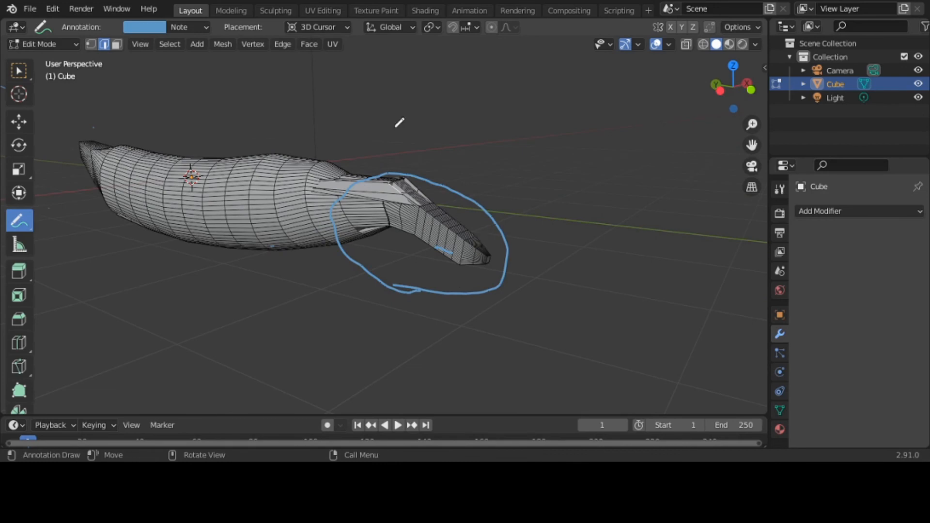
- Compare the banana in the Layout and Texture Paint workspaces and check its material settings
left_click(378, 9)
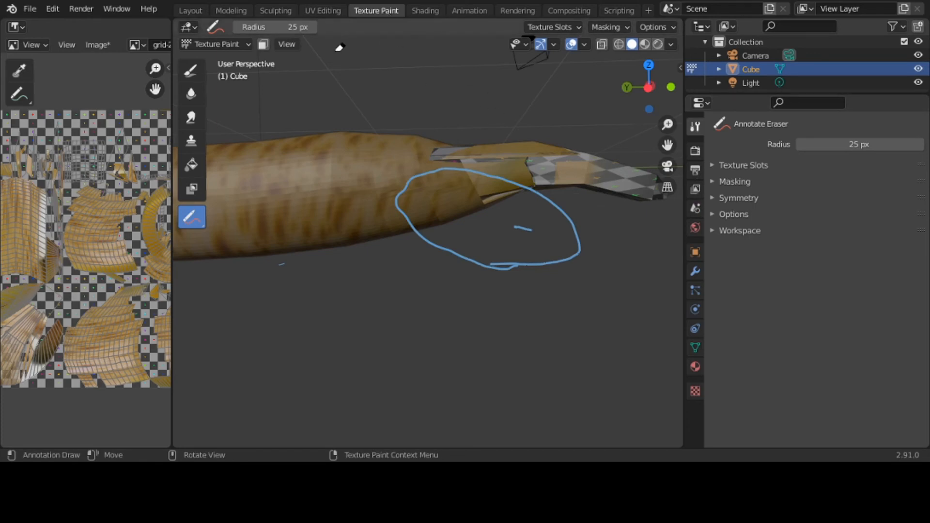
left_click(191, 11)
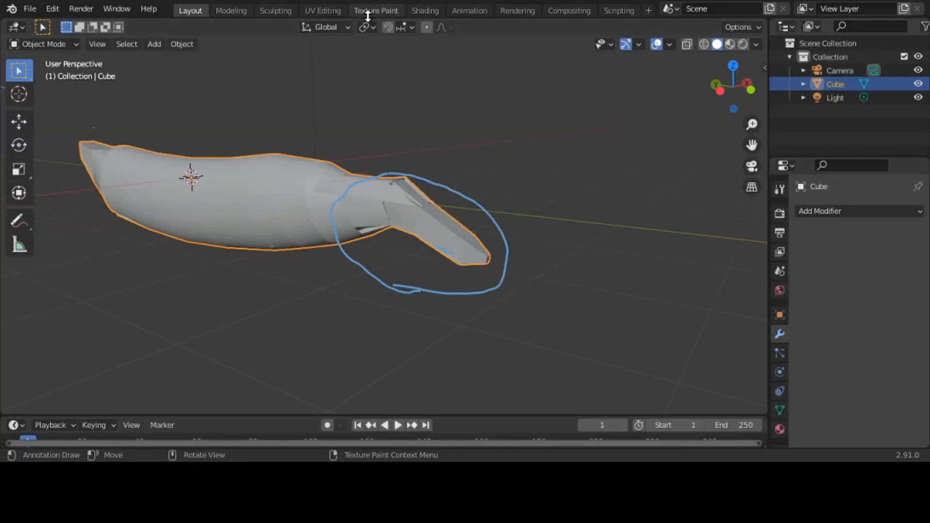
left_click(382, 10)
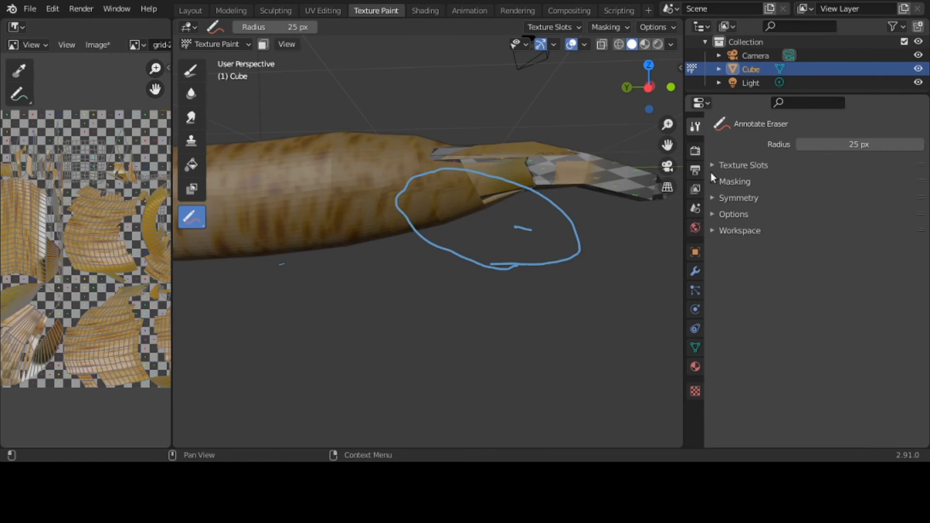
left_click(695, 367)
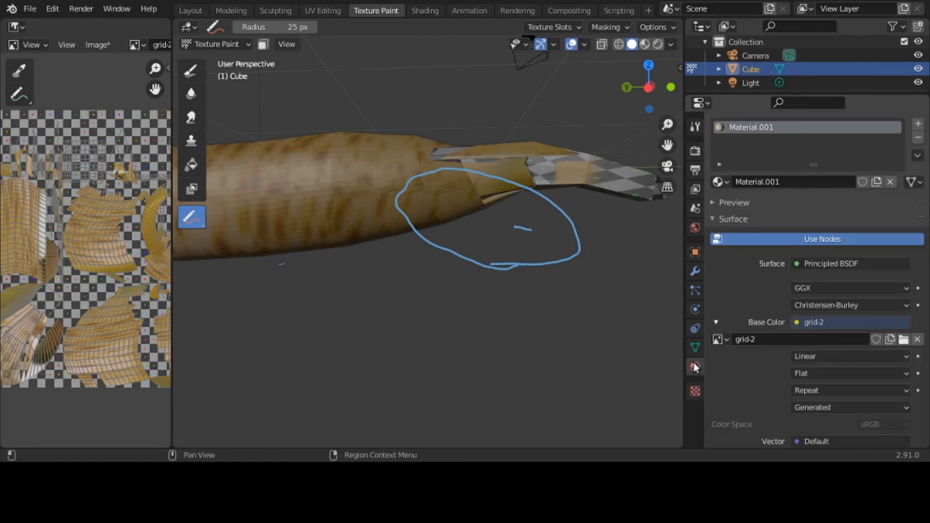
left_click(697, 134)
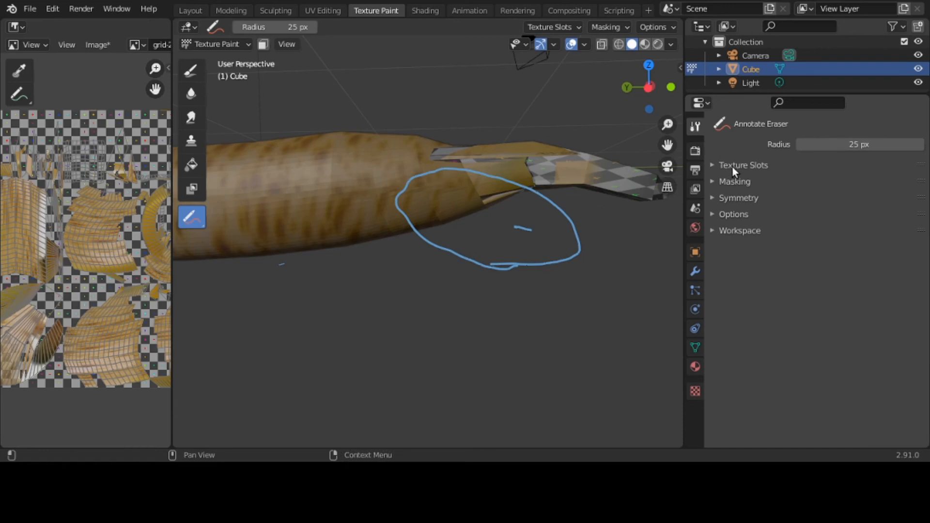
- Activate the Draw brush and set the mapping of its Banna-Texture to Stencil
left_click(193, 71)
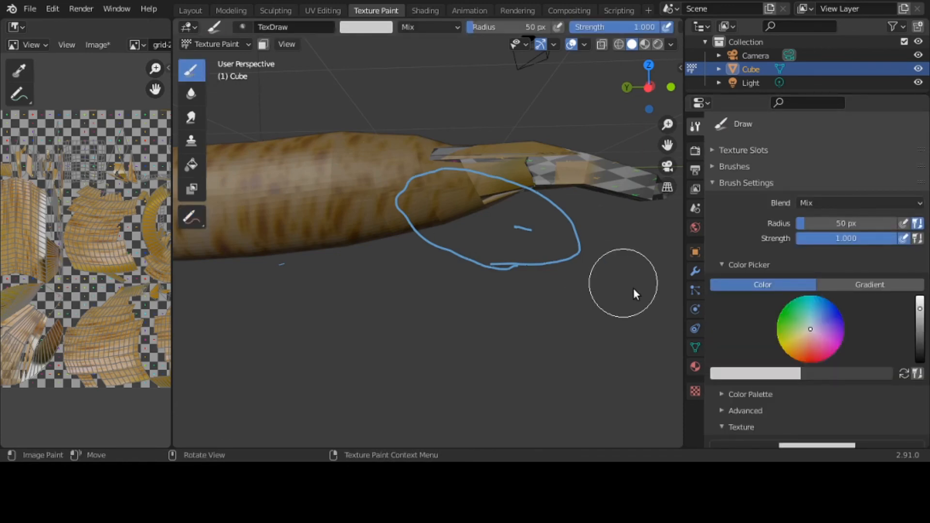
scroll(799, 312, "down", 10)
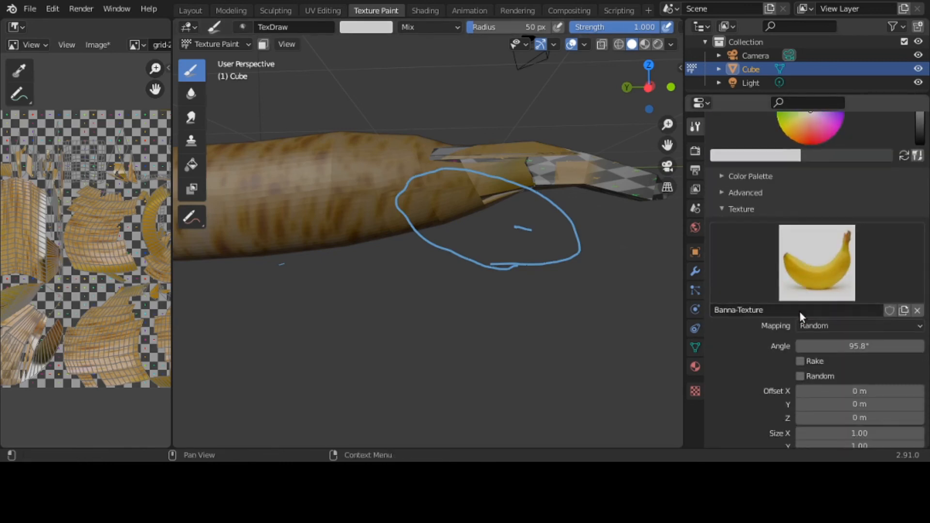
left_click(818, 326)
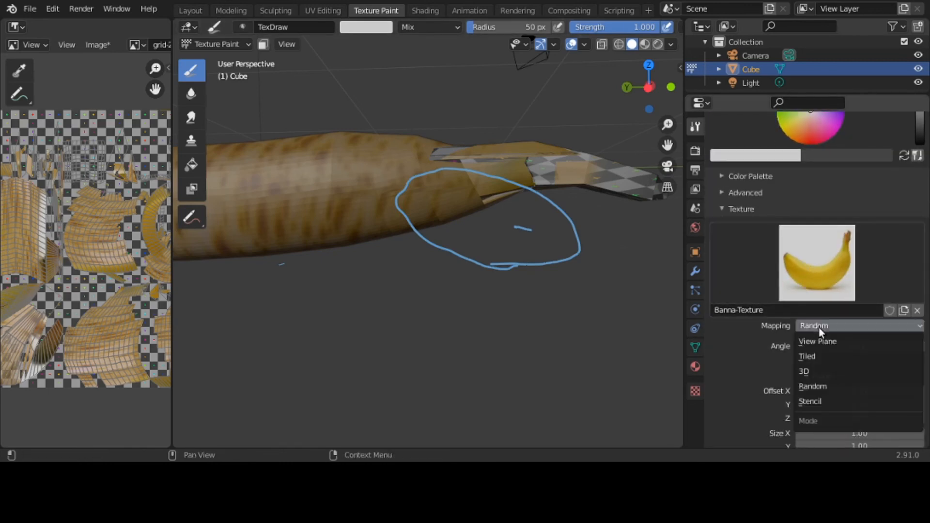
left_click(829, 402)
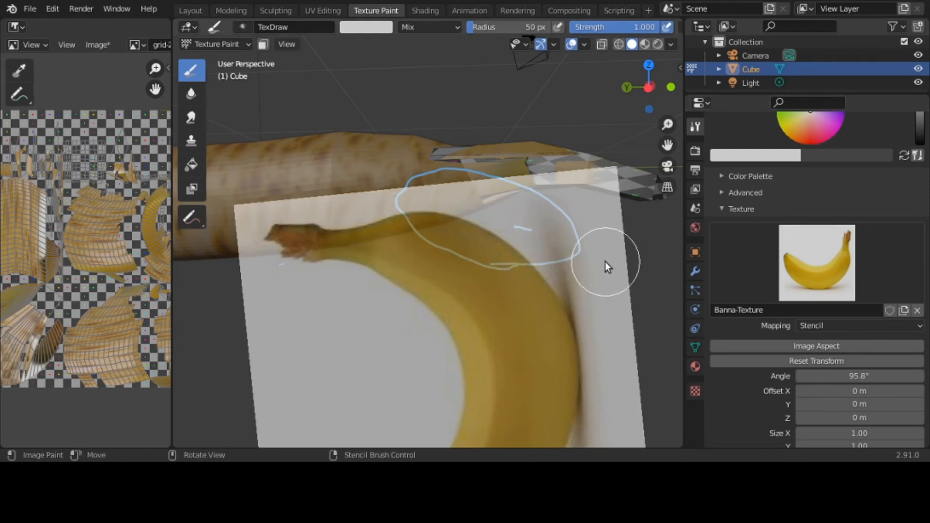
- Place the banana photo stencil over the narrow tip and paint the tip's faces through it
middle_click_drag(605, 262, 533, 348)
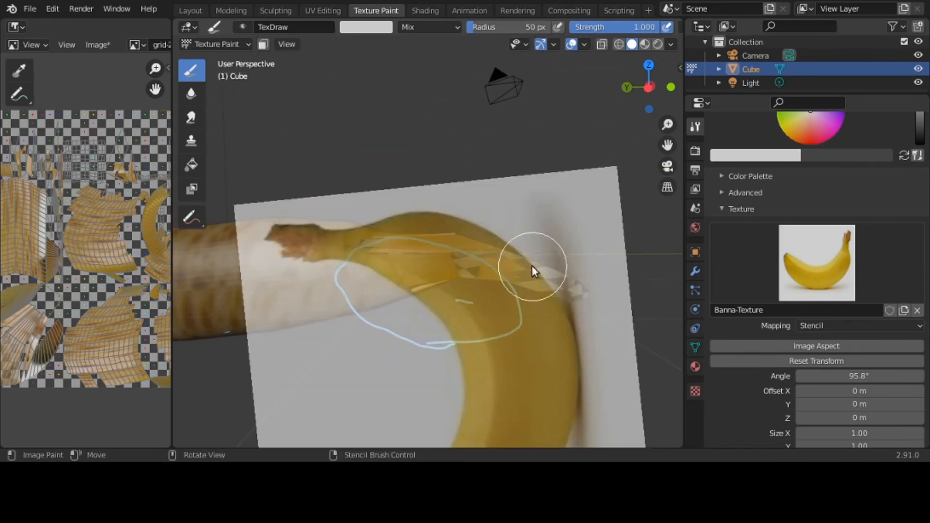
middle_click_drag(531, 267, 486, 270)
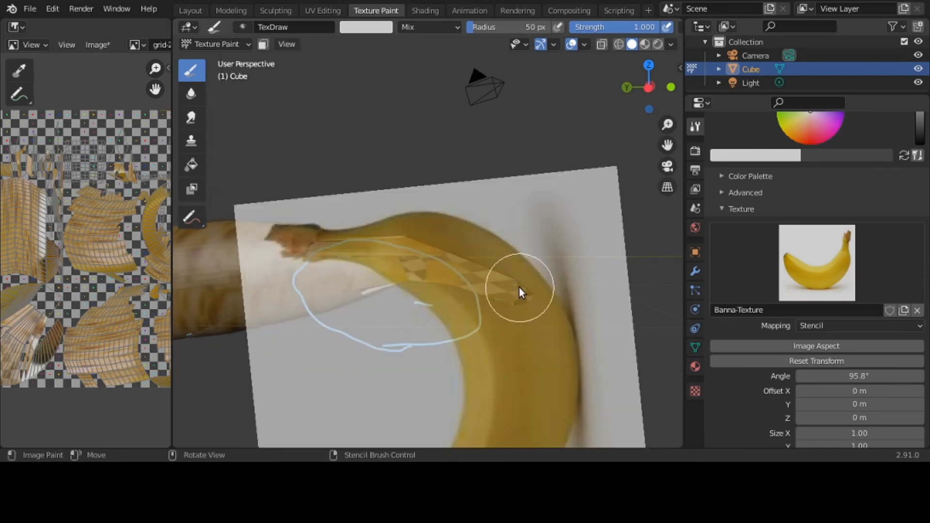
mouse_move(519, 286)
middle_mouse_down()
mouse_move(517, 142)
mouse_move(516, 150)
middle_mouse_up()
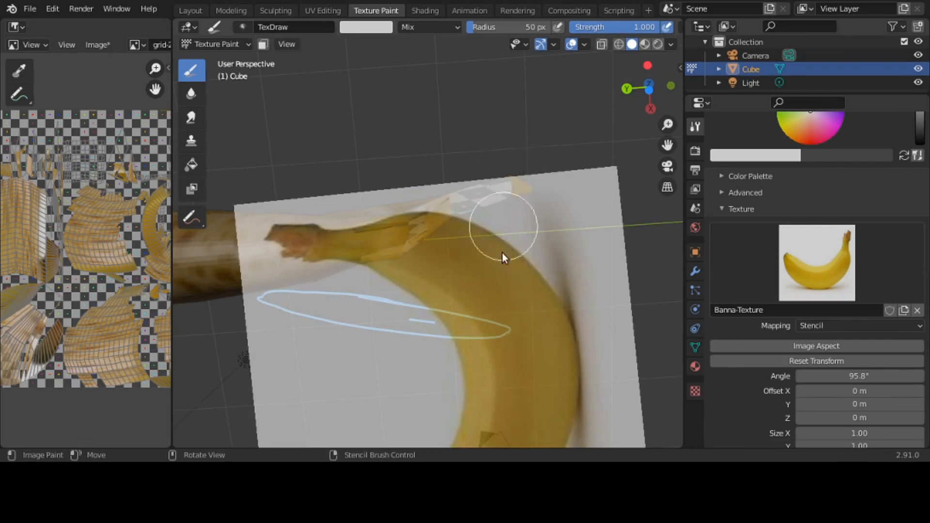
right_click_drag(511, 277, 537, 193)
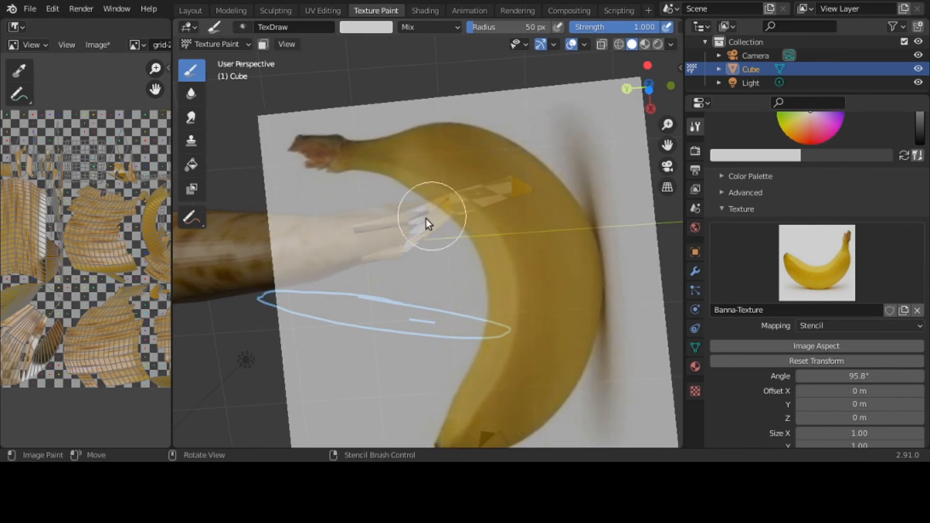
middle_click_drag(470, 202, 438, 214)
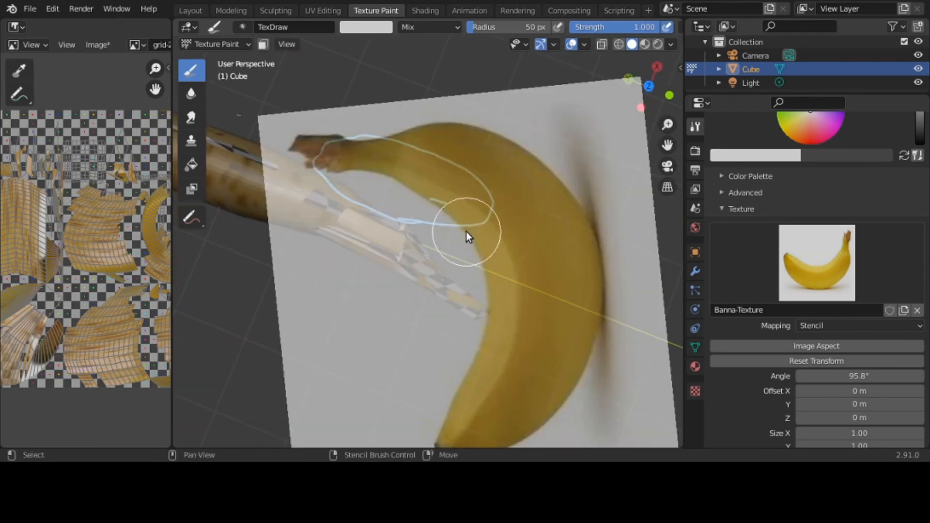
- Shrink the stencil, rotate it to 100°, and paint the checkered faces at the base of the tip
right_click_drag(466, 232, 511, 228, "shift")
mouse_move(511, 232)
middle_mouse_down()
mouse_move(373, 184)
mouse_move(318, 103)
mouse_move(290, 81)
middle_mouse_up()
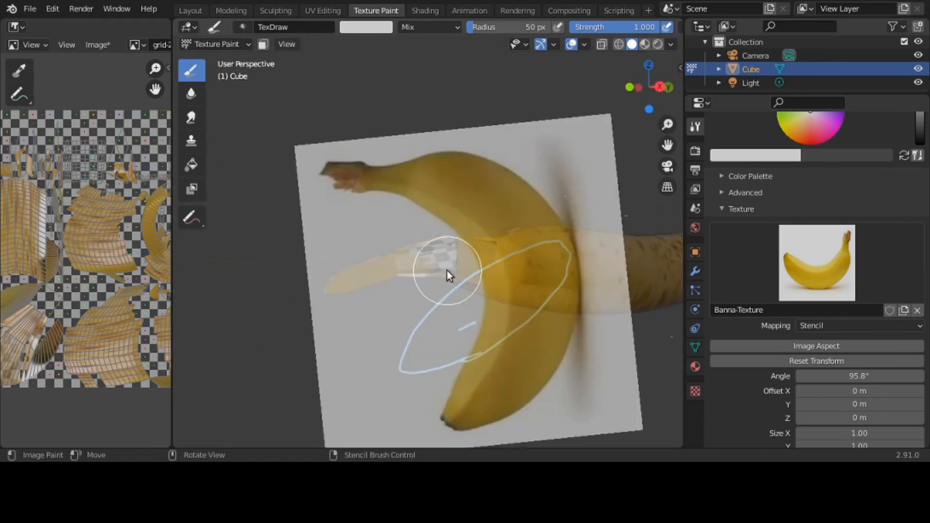
mouse_move(444, 270)
right_mouse_down("ctrl")
mouse_move(428, 270)
mouse_move(446, 271)
right_mouse_up("ctrl")
right_click_drag(510, 290, 448, 285, "shift")
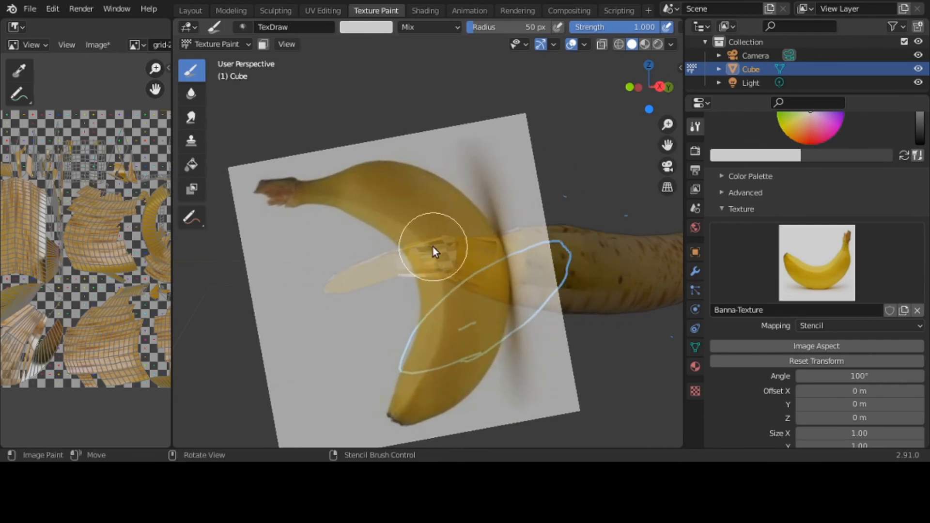
middle_click_drag(432, 246, 181, 276)
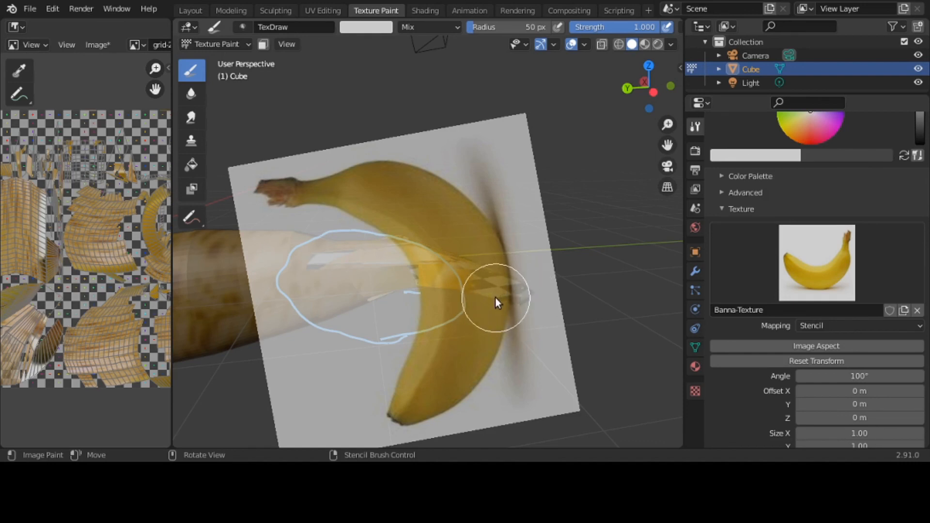
- Set the brush color to black and the texture mapping to View Plane, and paint the distorted junction and the narrow tip
scroll(869, 119, "up", 2)
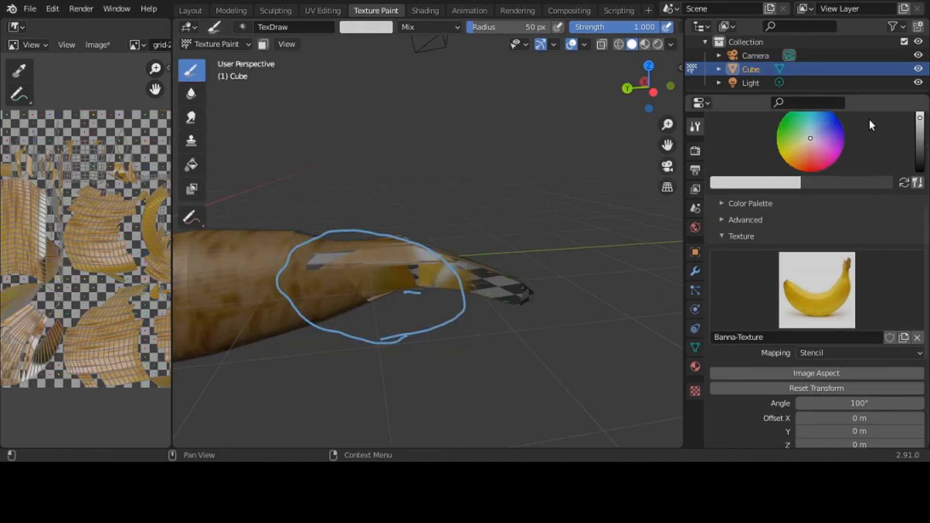
left_click_drag(920, 123, 920, 170)
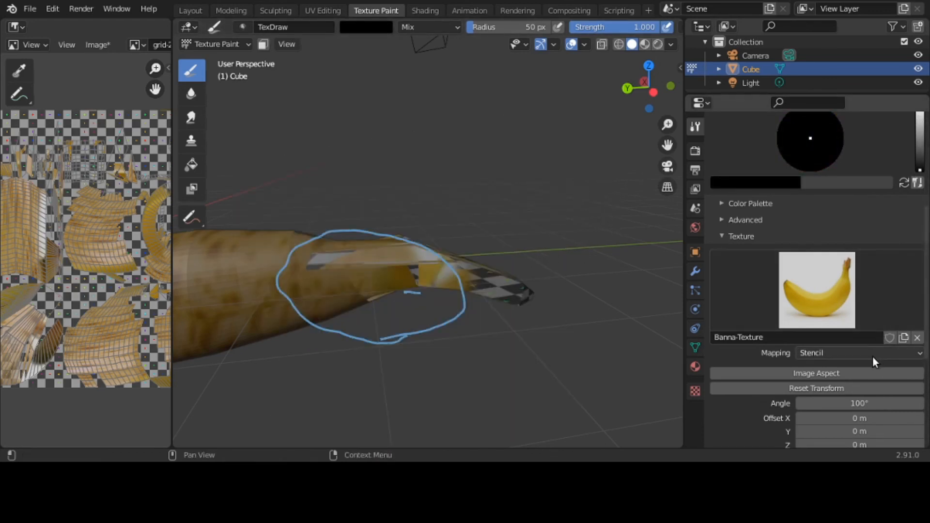
left_click(873, 355)
left_click(871, 369)
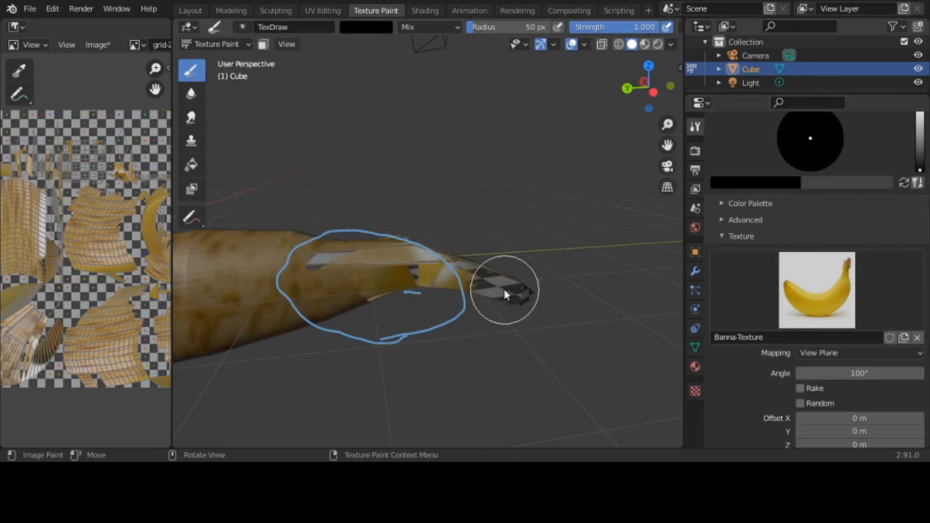
mouse_move(435, 286)
left_mouse_down()
mouse_move(350, 273)
mouse_move(416, 280)
left_mouse_up()
middle_click_drag(501, 281, 501, 299)
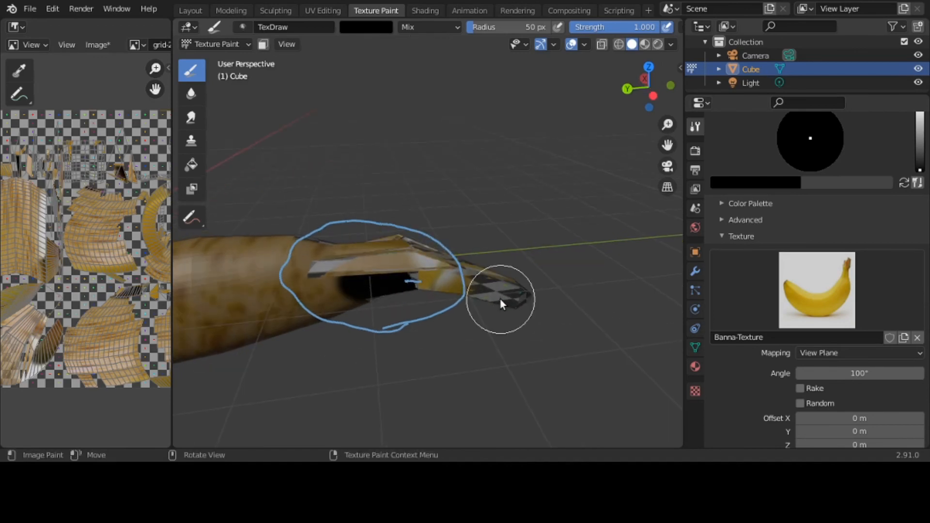
left_click(504, 300)
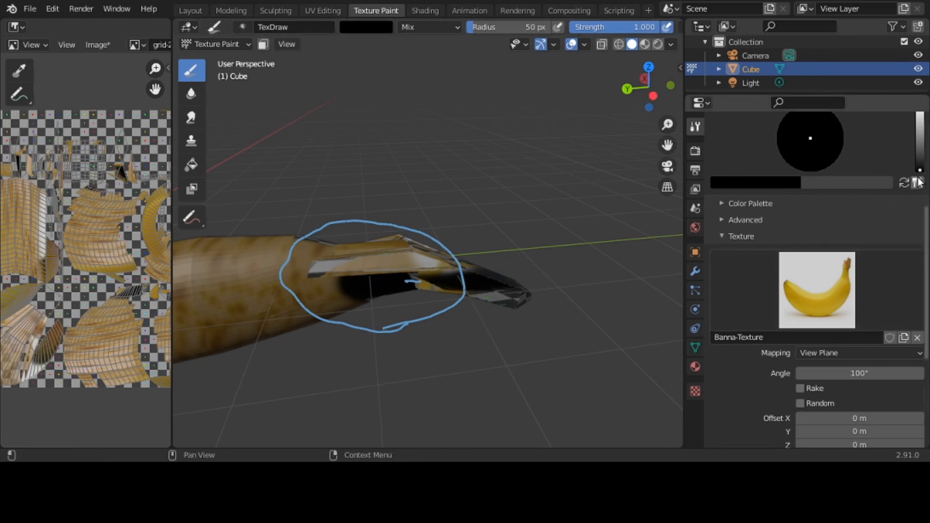
- Restore a light gray brush color and Stencil mapping, and paint the banana photo over the black patches at the junction
left_click_drag(919, 169, 919, 125)
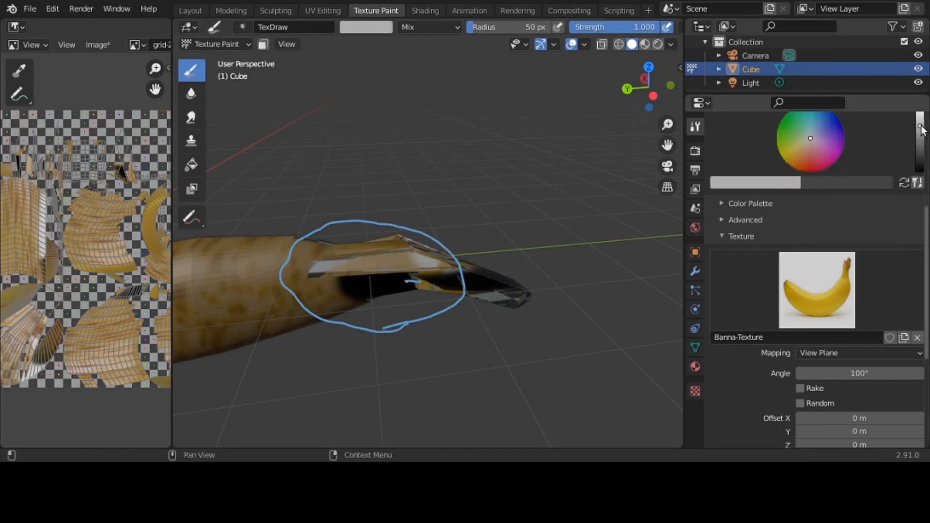
left_click(874, 352)
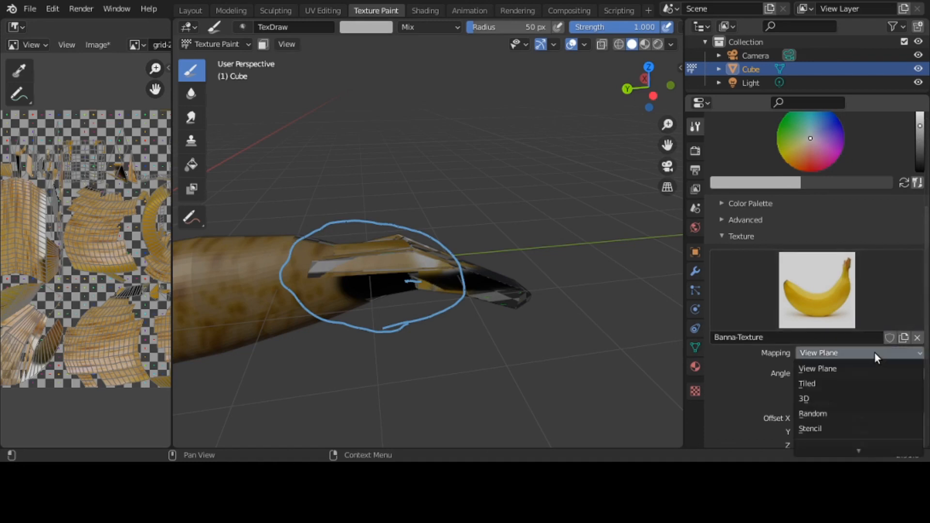
left_click(859, 426)
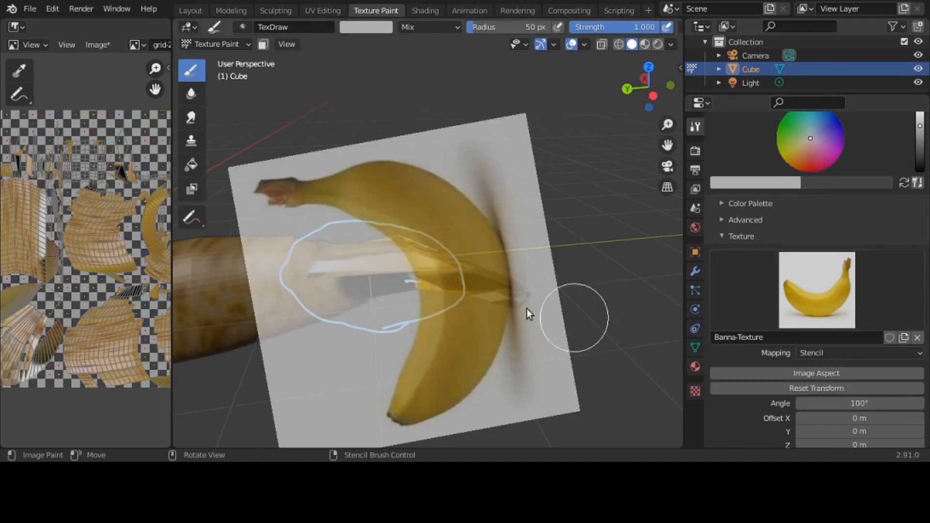
mouse_move(432, 279)
left_mouse_down()
mouse_move(550, 295)
mouse_move(504, 295)
mouse_move(513, 298)
left_mouse_up()
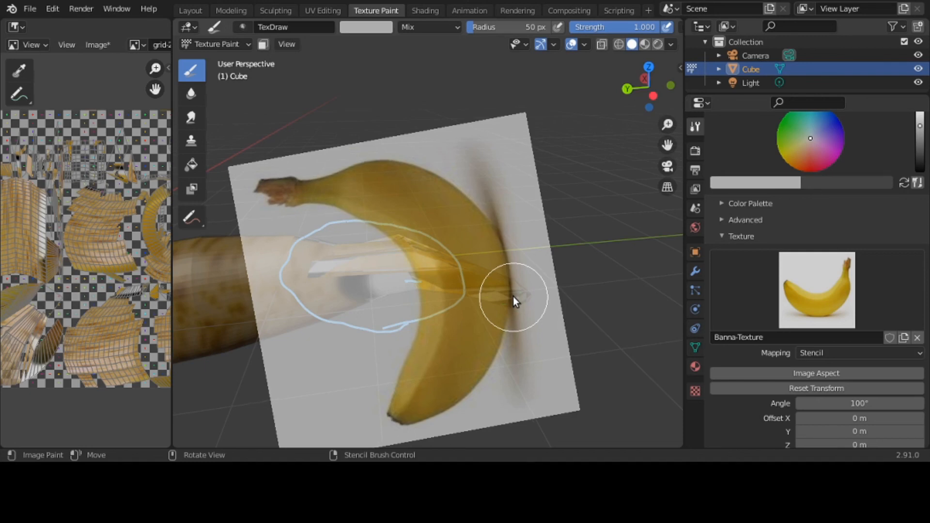
mouse_move(513, 297)
right_mouse_down()
mouse_move(521, 295)
mouse_move(386, 295)
right_mouse_up()
mouse_move(386, 295)
left_mouse_down()
mouse_move(373, 284)
mouse_move(357, 293)
mouse_move(374, 273)
left_mouse_up()
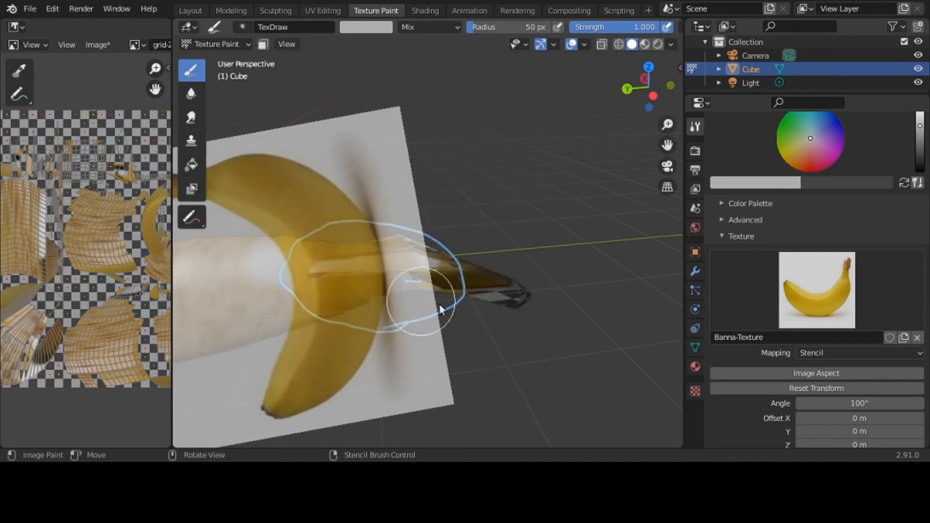
- Enlarge the stencil over the tip at an angle of 99.1° and paint the tip with the banana photo
mouse_move(420, 296)
right_mouse_down("shift")
mouse_move(477, 307)
mouse_move(459, 311)
mouse_move(584, 325)
right_mouse_up("shift")
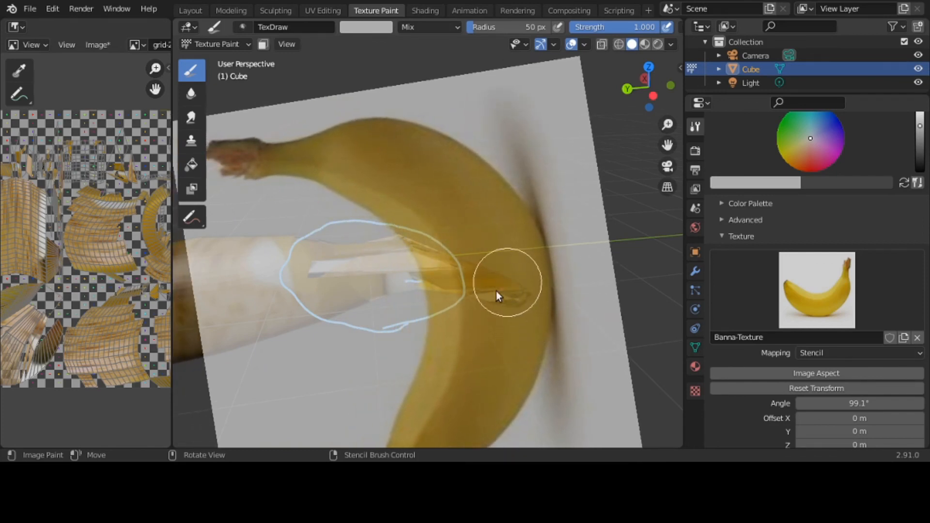
middle_click_drag(522, 303, 521, 252)
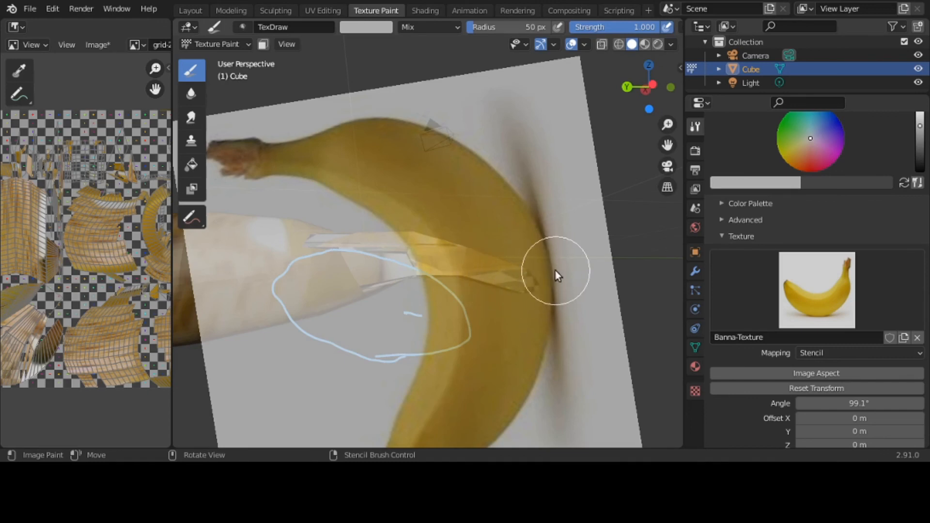
mouse_move(554, 270)
middle_mouse_down()
mouse_move(515, 274)
mouse_move(520, 200)
mouse_move(500, 141)
mouse_move(486, 146)
middle_mouse_up()
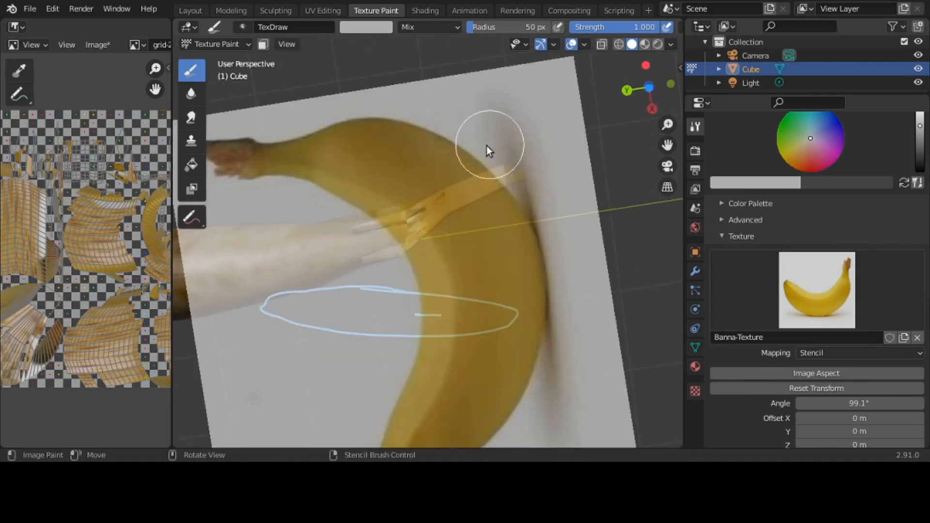
mouse_move(435, 241)
middle_mouse_down()
mouse_move(468, 378)
mouse_move(497, 395)
mouse_move(511, 440)
mouse_move(505, 67)
mouse_move(495, 92)
mouse_move(533, 130)
mouse_move(643, 78)
mouse_move(218, 420)
mouse_move(322, 414)
middle_mouse_up()
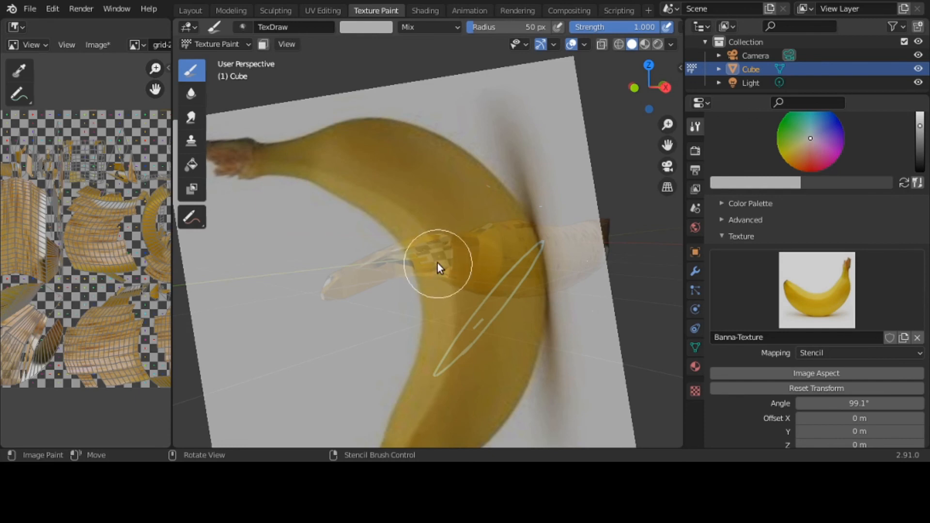
- Paint the remaining checkered faces around the base of the tip from several sides through the stencil
scroll(437, 263, "up", 1)
scroll(437, 263, "up", 1)
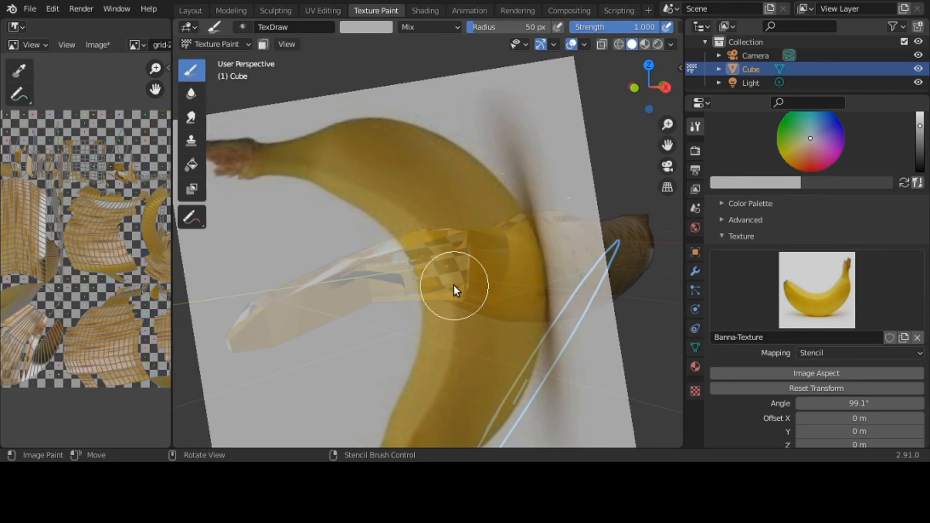
middle_click_drag(453, 284, 469, 278, "shift")
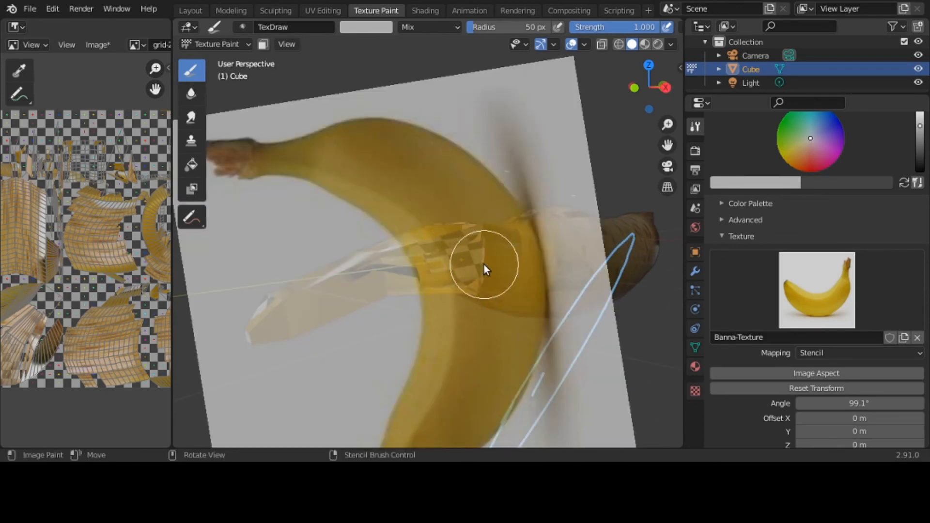
middle_click_drag(483, 265, 419, 269)
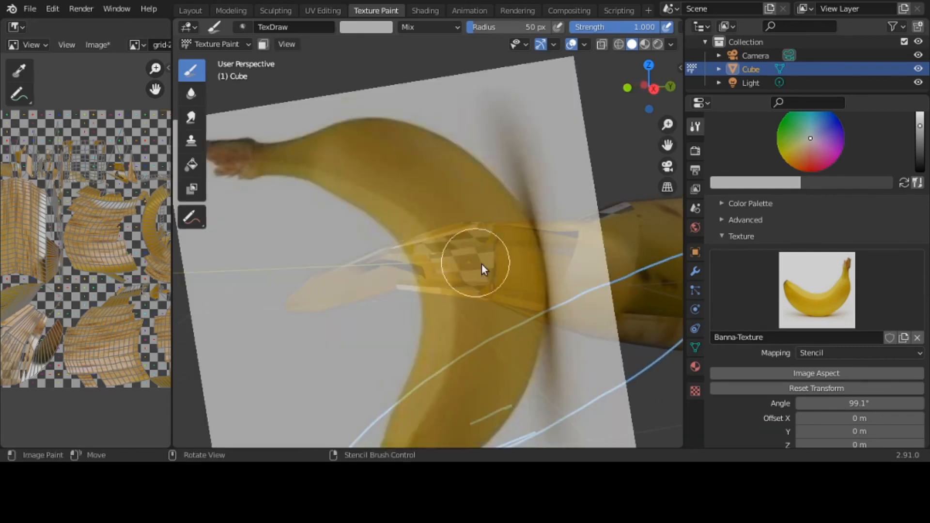
middle_click_drag(484, 268, 543, 271)
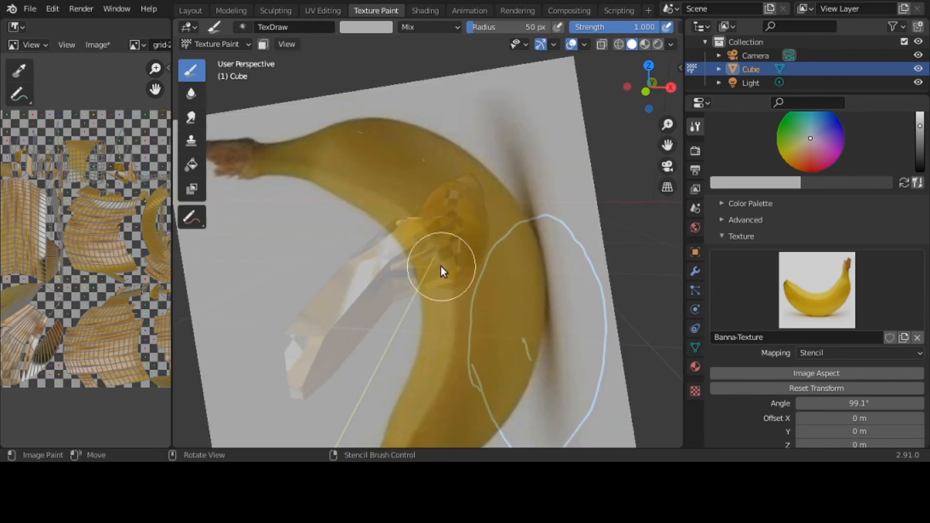
mouse_move(441, 267)
middle_mouse_down()
mouse_move(463, 259)
mouse_move(534, 282)
mouse_move(536, 250)
middle_mouse_up()
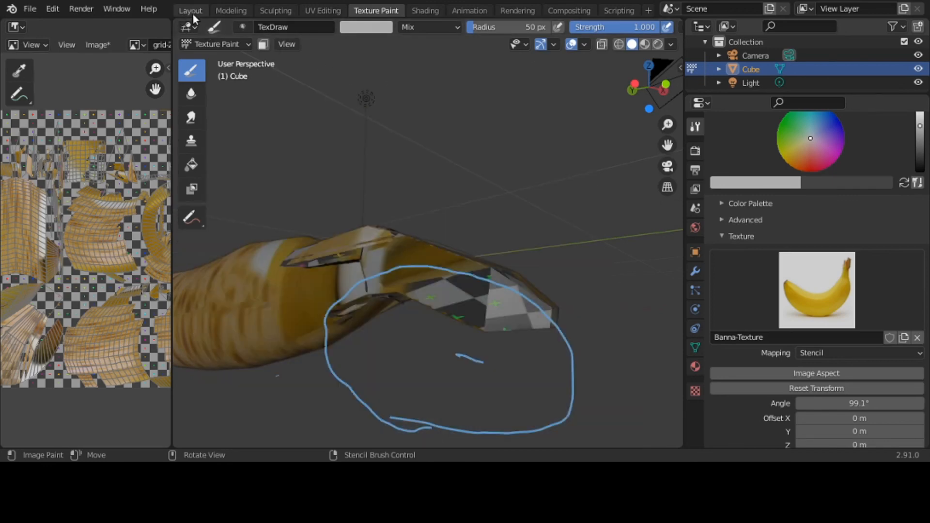
- Open the banana in Edit Mode in the Layout workspace and examine the distorted mesh at the tip from both sides
left_click(192, 12)
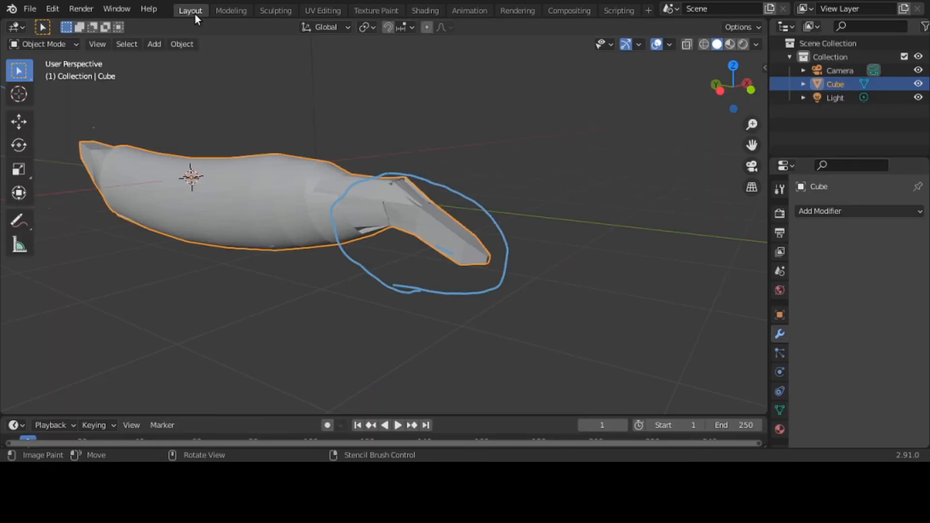
left_click(48, 43)
left_click(44, 74)
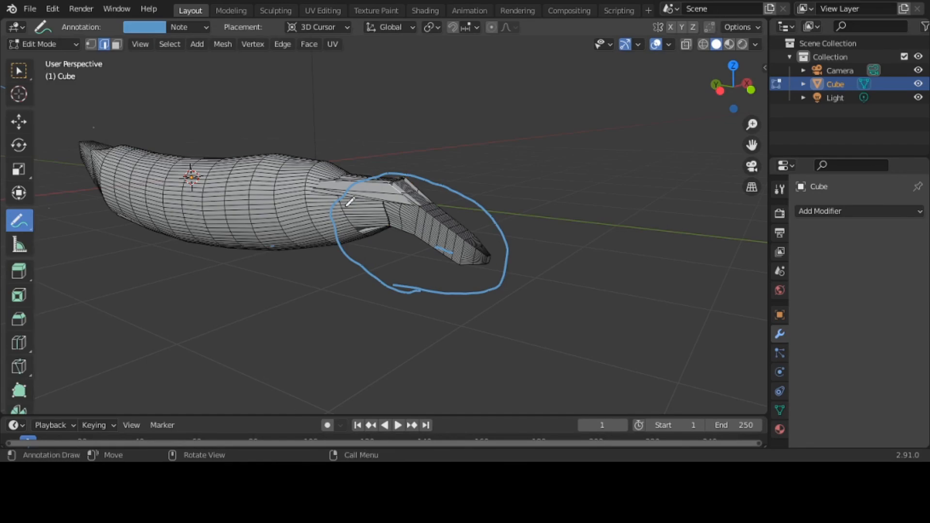
scroll(400, 223, "up", 2)
scroll(401, 222, "up", 2)
scroll(400, 222, "down", 5)
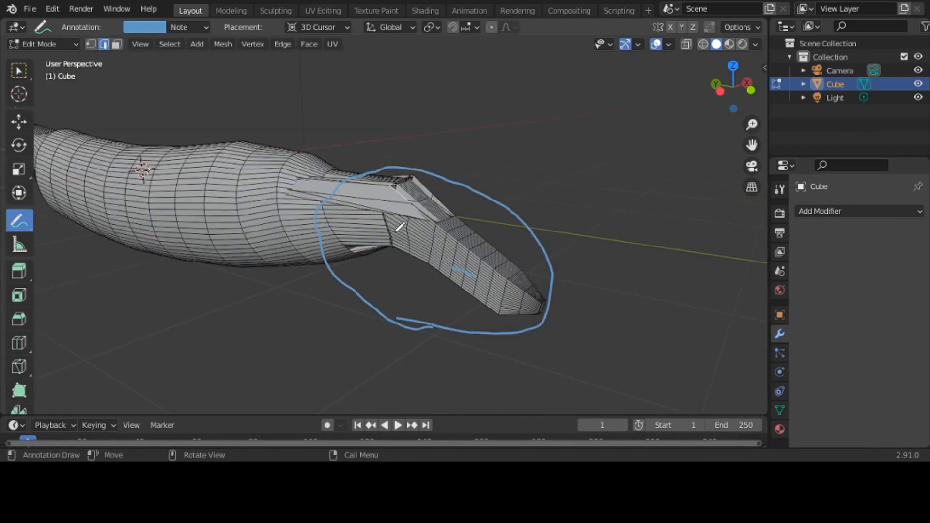
middle_click_drag(401, 222, 193, 220)
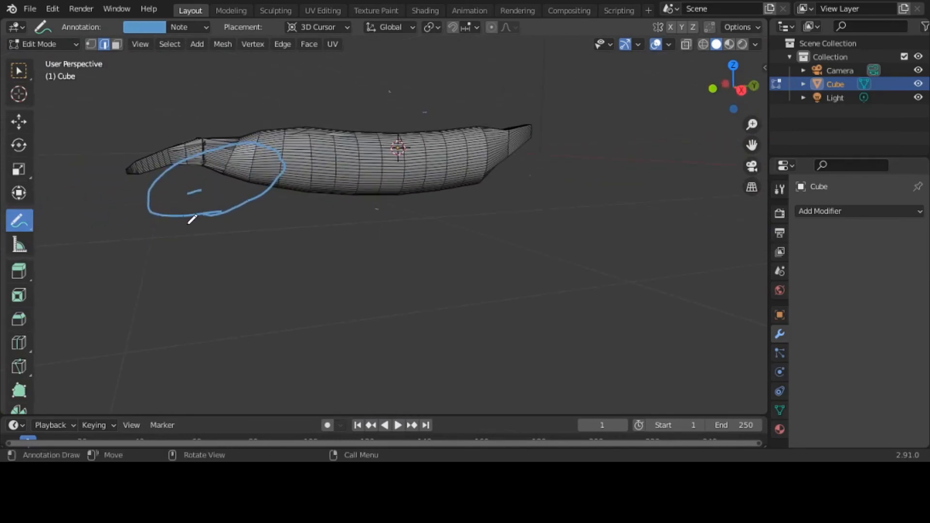